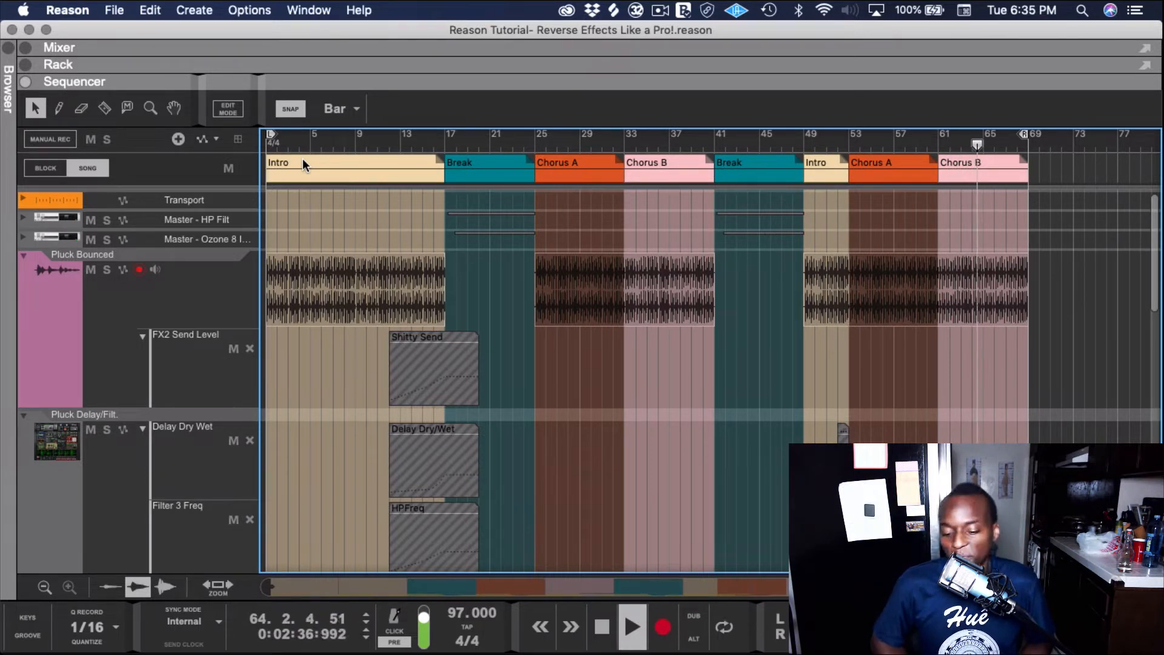
Step: Stop playback and open the first Break block from the arrangement for editing
key(space)
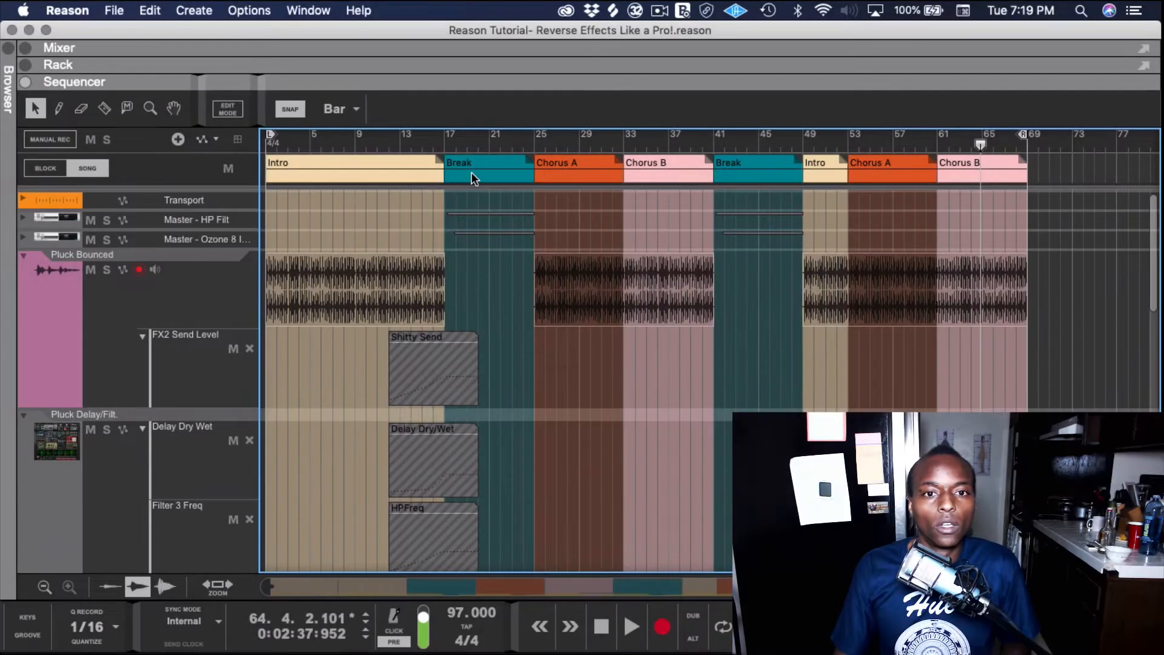
click(473, 179)
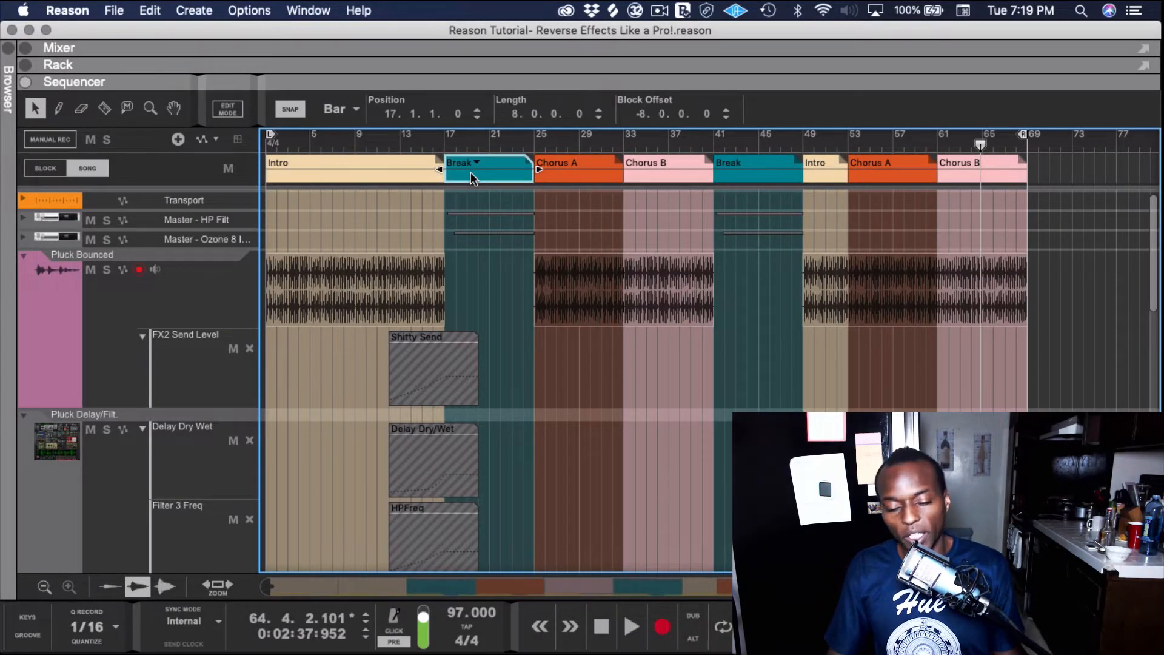
double_click(473, 176)
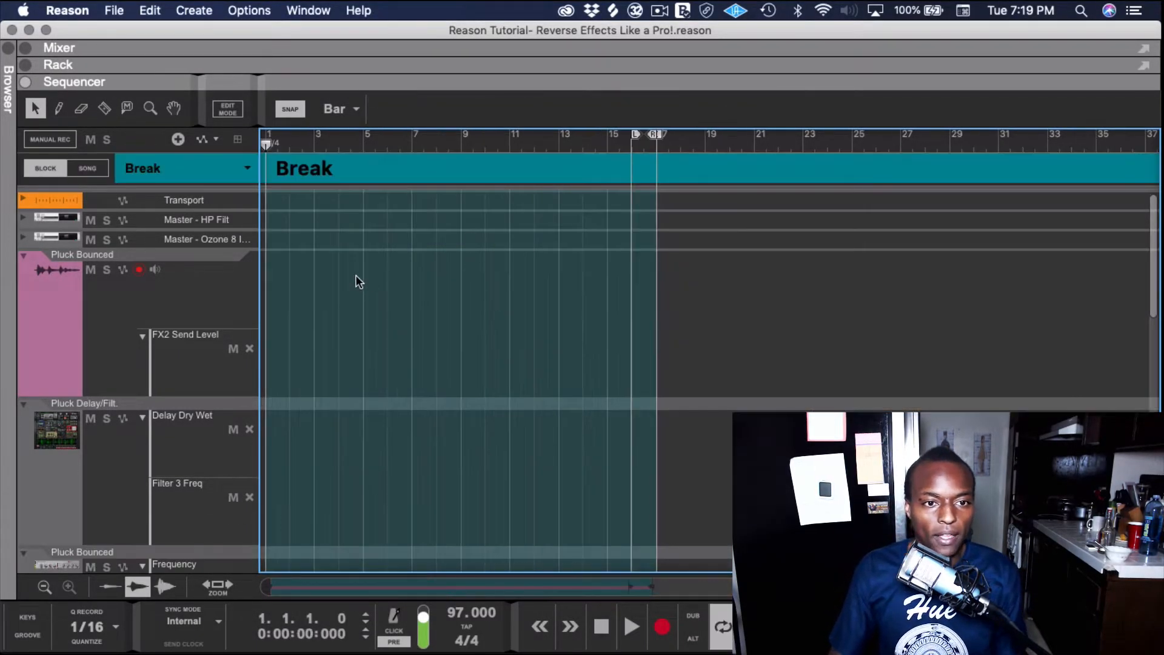
Step: Expand the Pluck Wide Bounced and Chord Bounced tracks in the Break block and select the chord audio clip
scroll(326, 286, down, 10)
scroll(326, 291, up, 6)
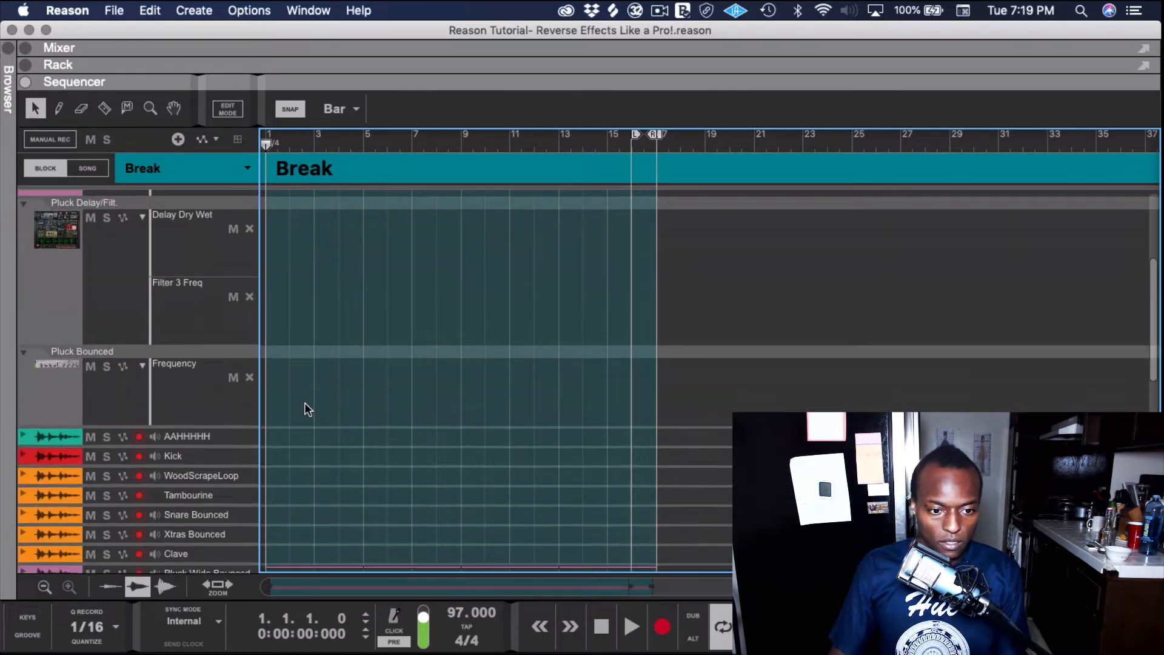
scroll(306, 409, down, 4)
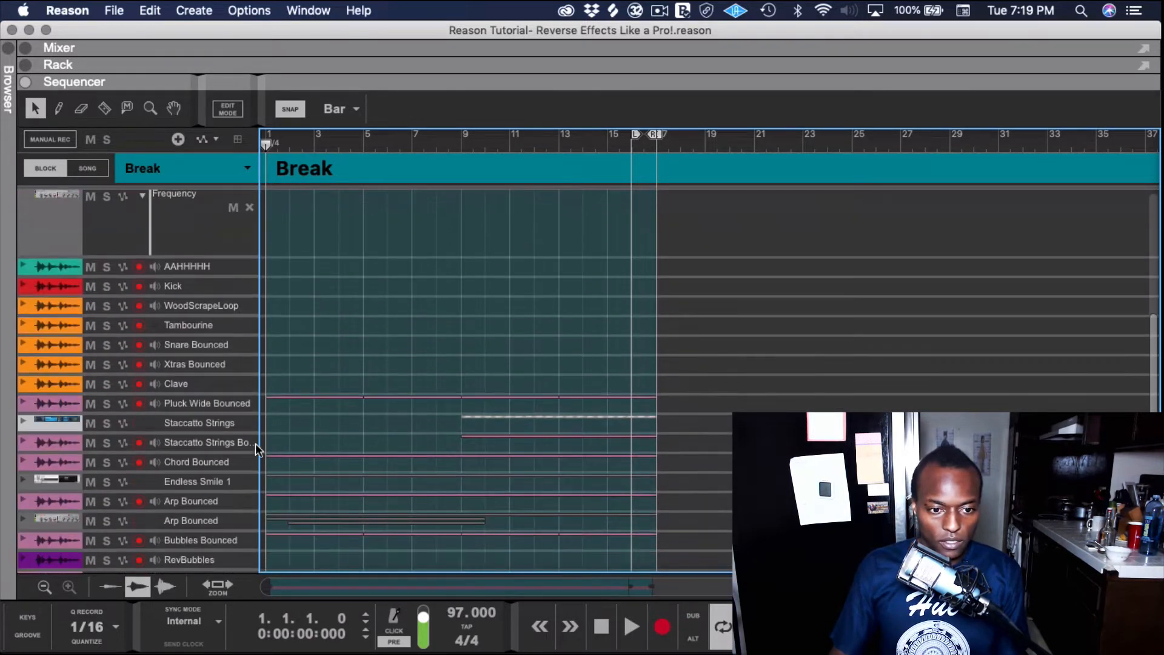
click(25, 403)
scroll(217, 415, down, 2)
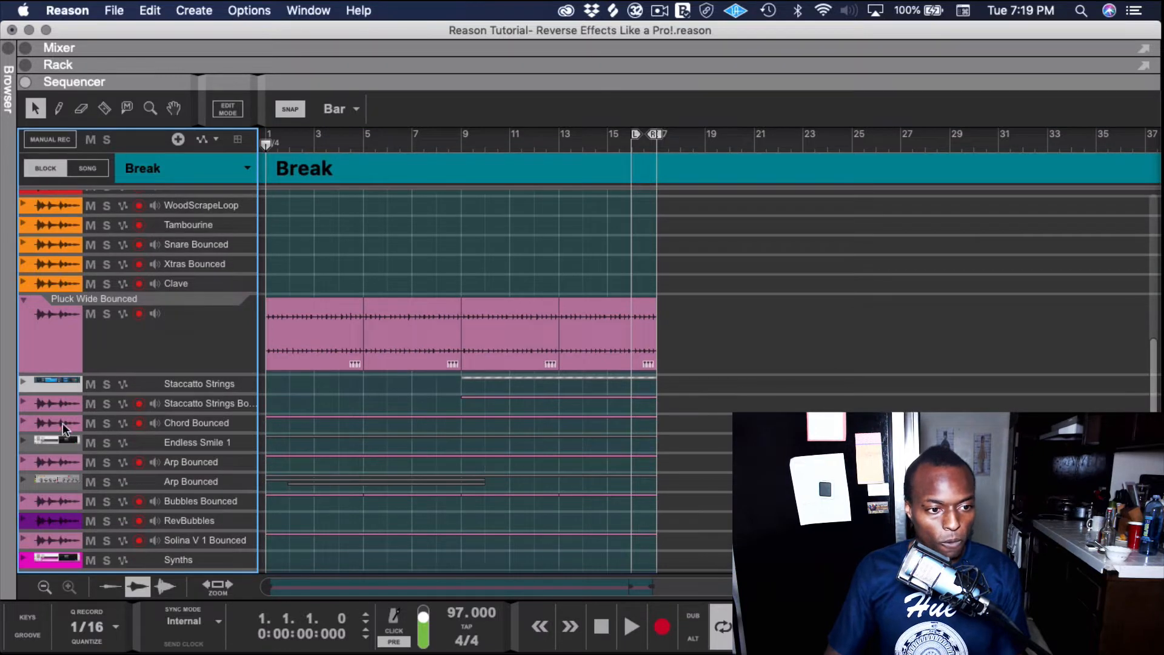
click(26, 424)
scroll(333, 411, down, 3)
click(346, 336)
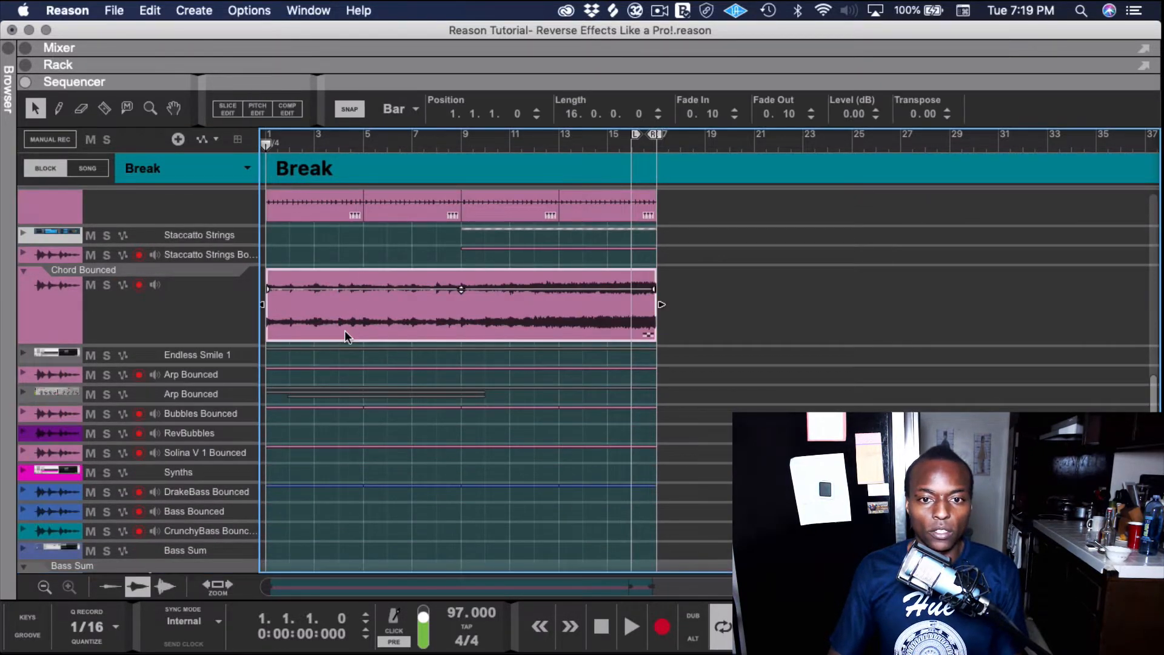
Step: Loop the selected chord clip from bar 1 to bar 17, play it briefly, and return the playhead to bar 1
key(space)
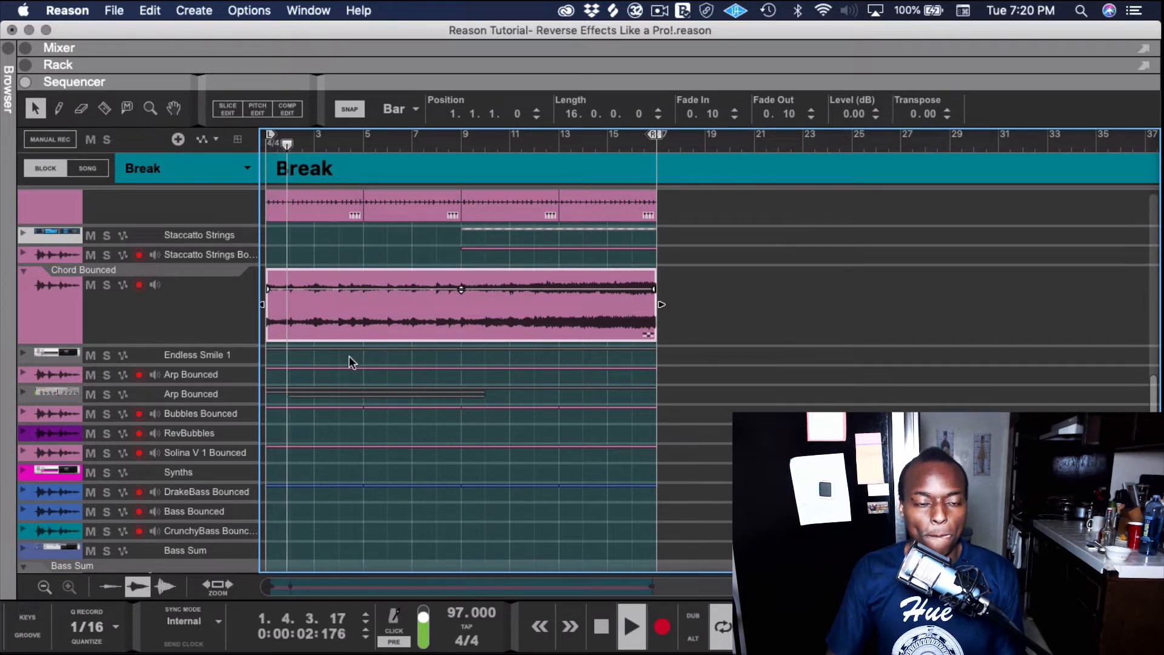
key(space)
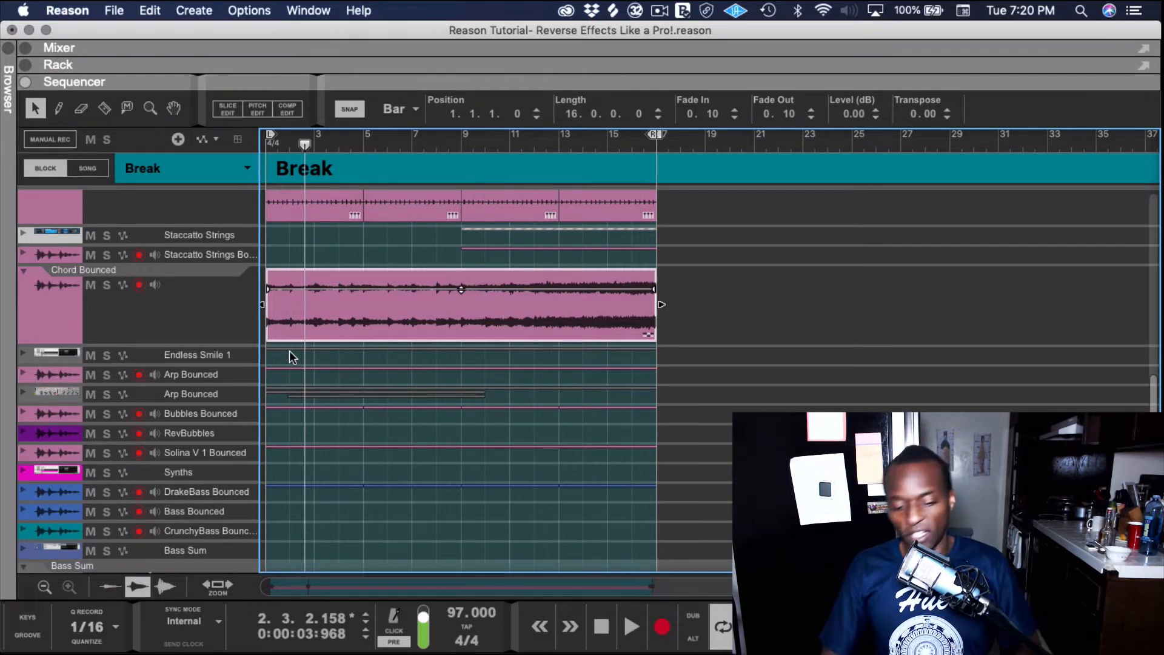
scroll(292, 352, down, 1)
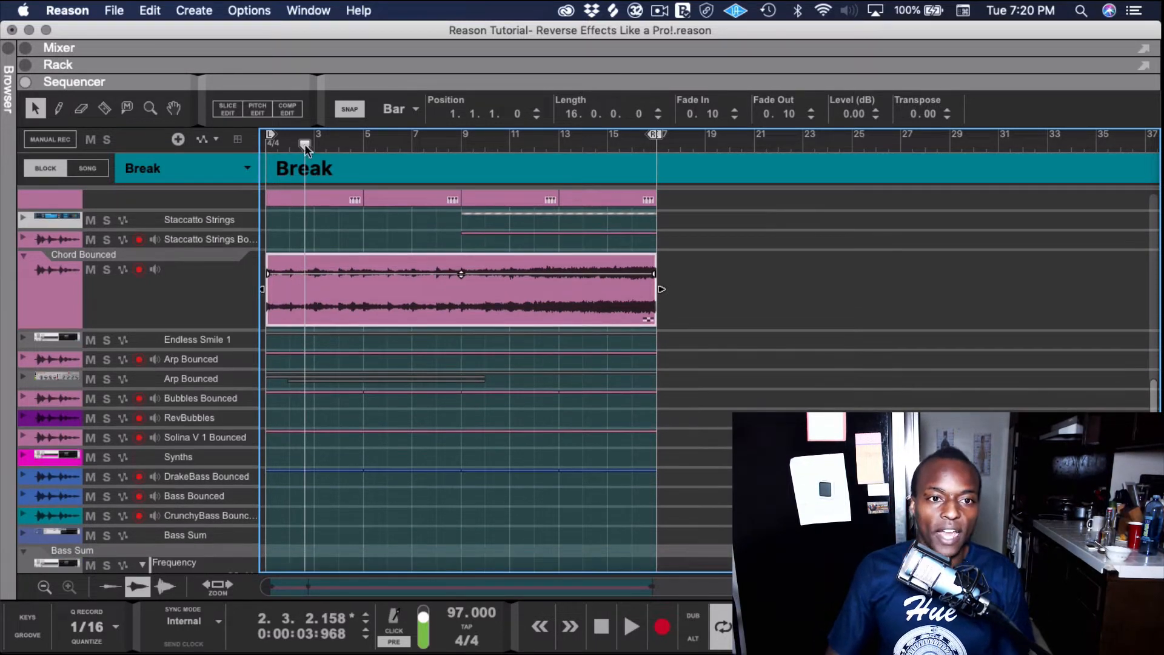
drag(305, 145, 267, 145)
Step: Add an audio track below the Chord Bounced track and name it Chord Bounced using the original track's copied name
click(63, 307)
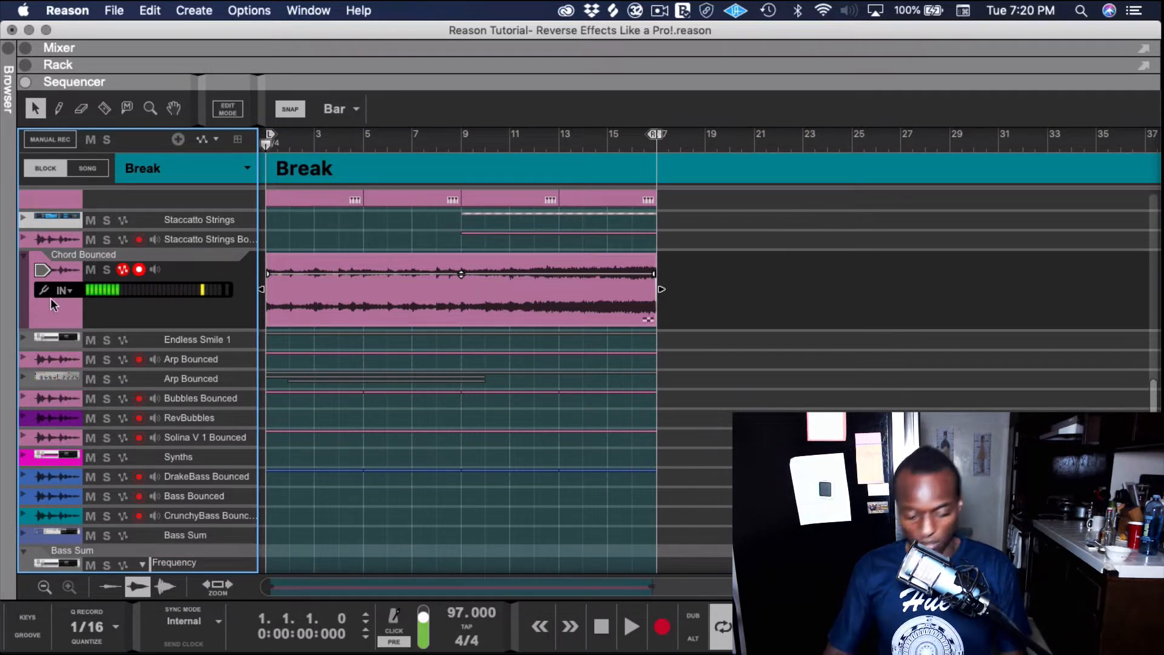
key(super+t)
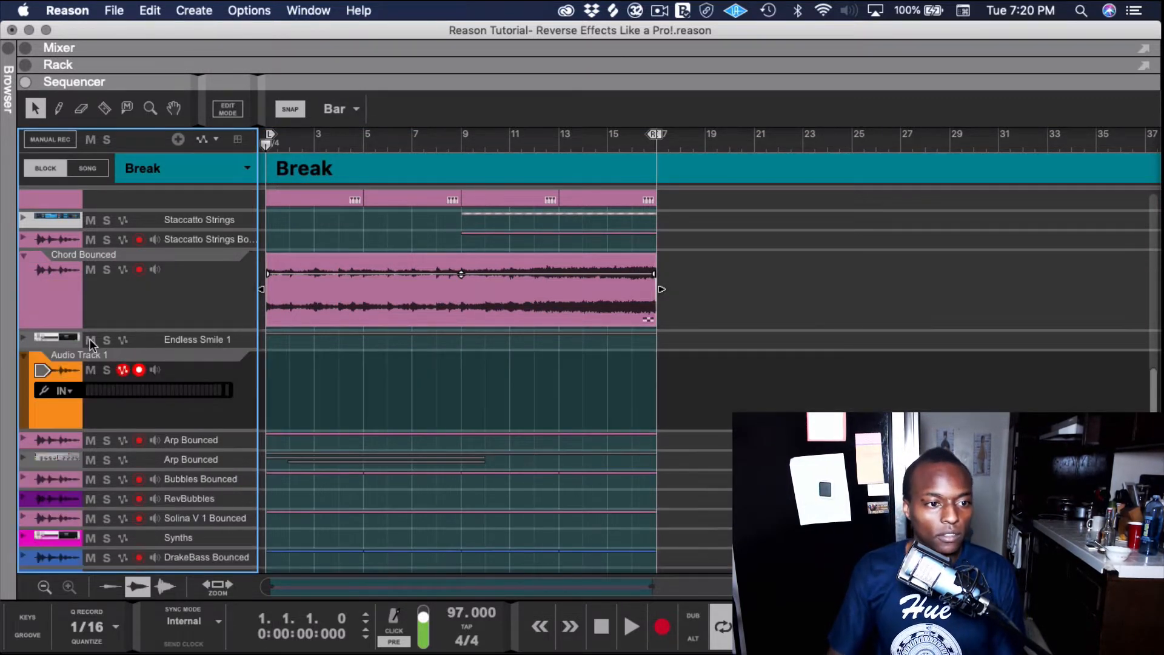
double_click(84, 256)
key(cmd+c)
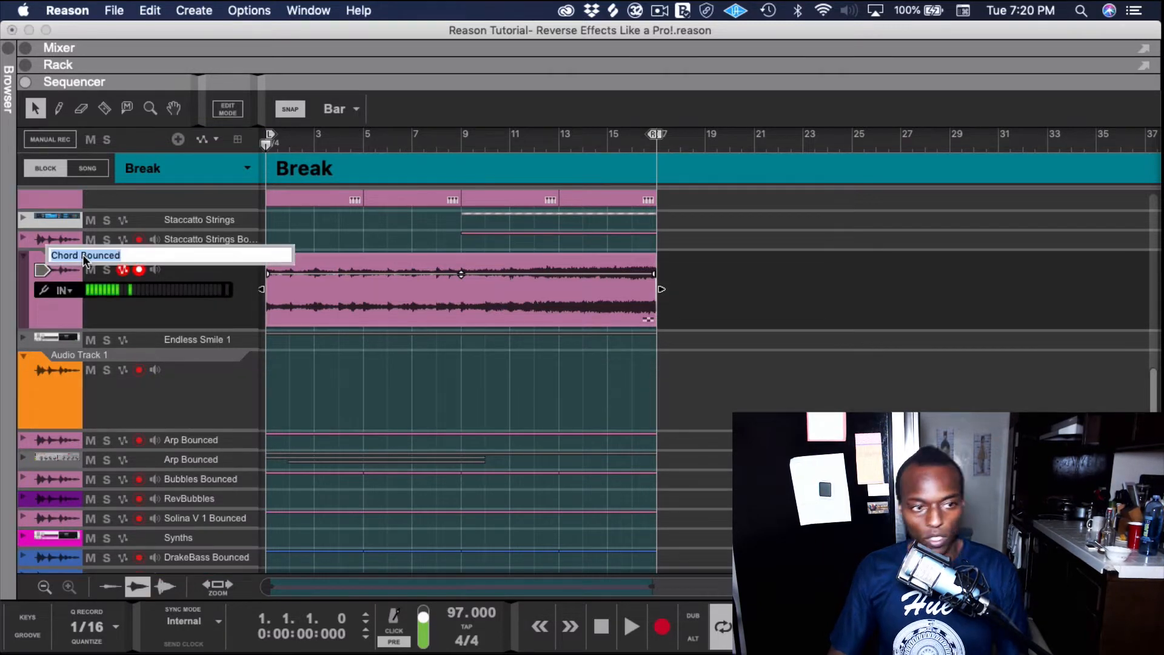
click(57, 352)
double_click(57, 352)
key(cmd+v)
key(Return)
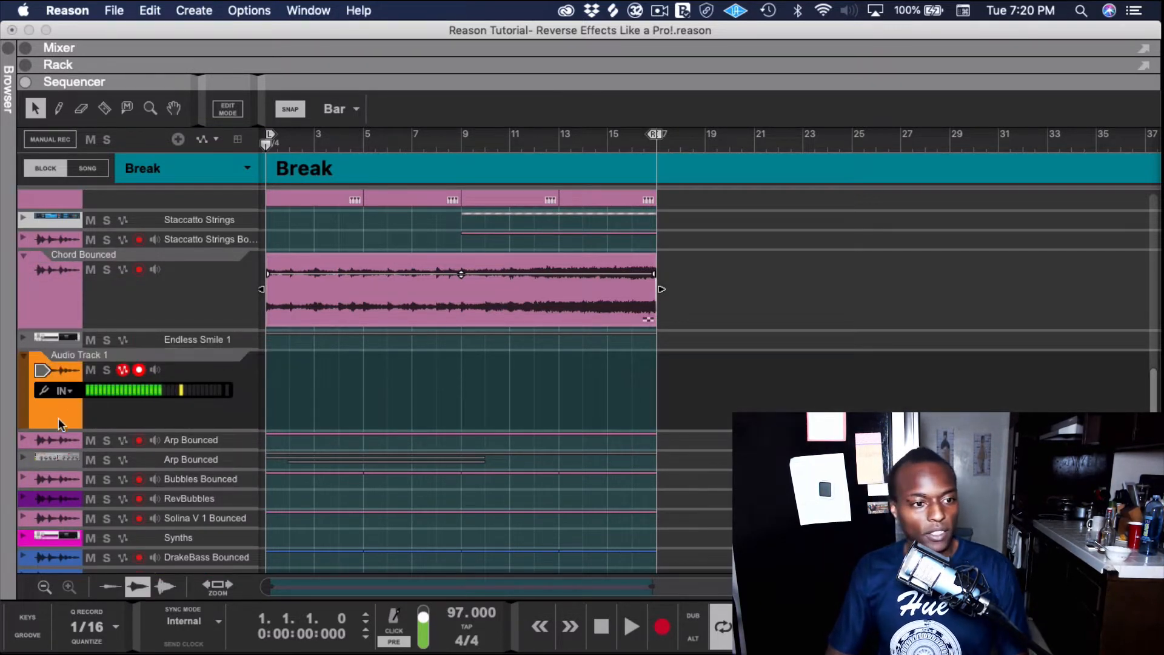
Step: Set the new audio track's color to Lilac and rename it Rev Chord Bounced
right_click(50, 404)
mouse_move(194, 419)
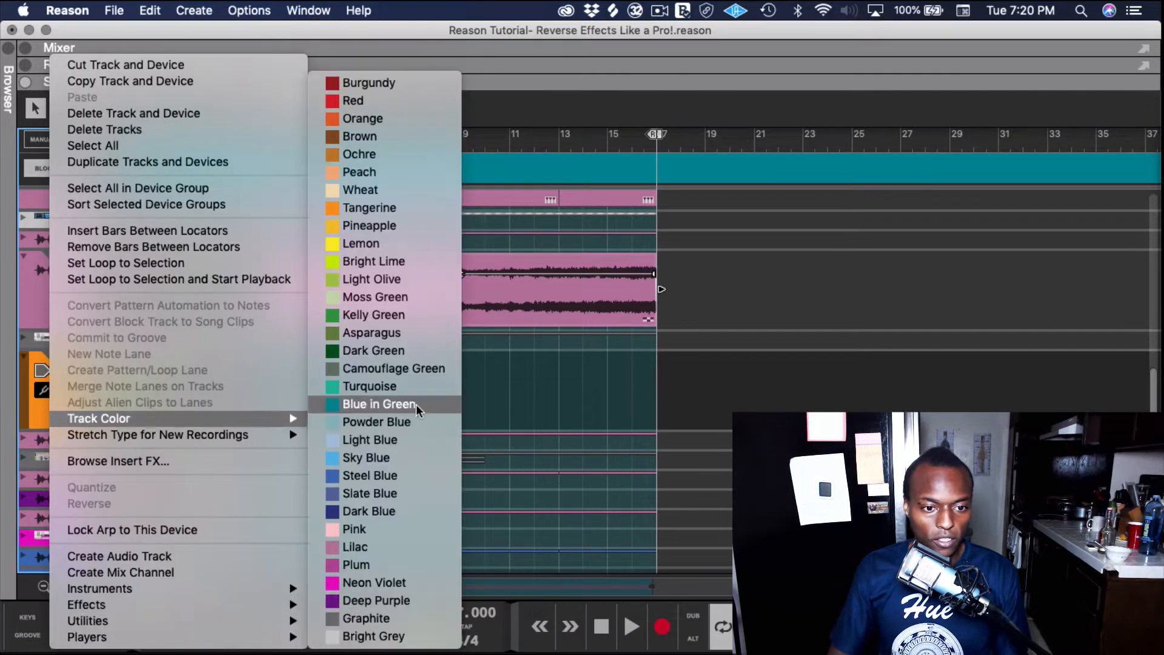
click(377, 553)
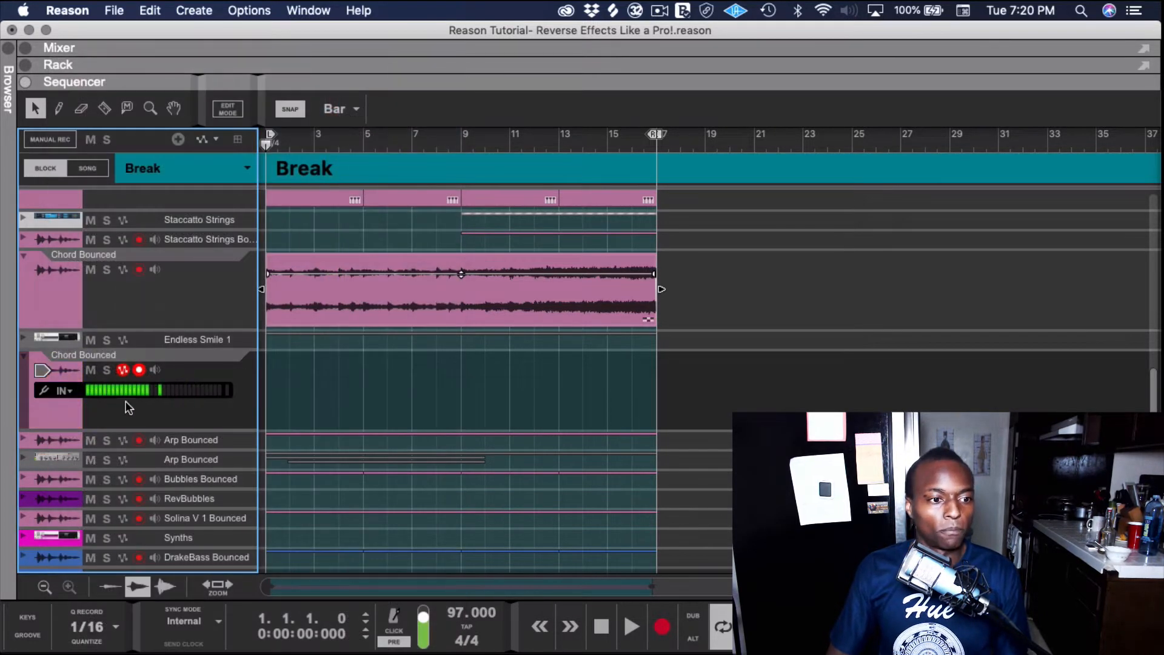
double_click(90, 355)
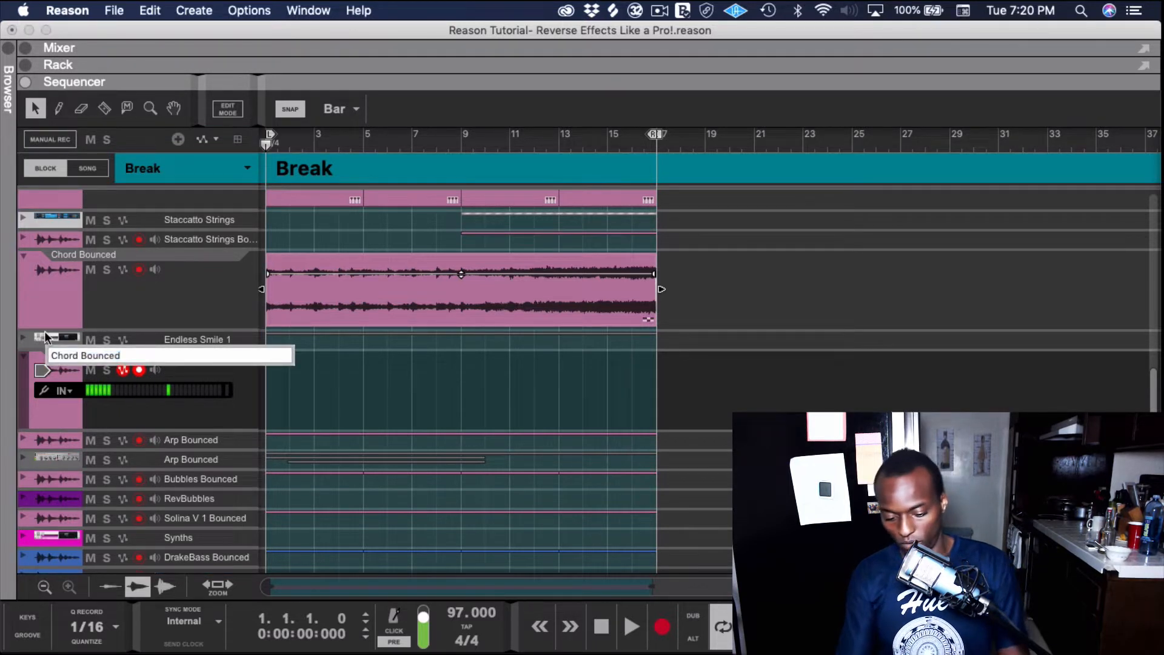
text(Rev)
key(Return)
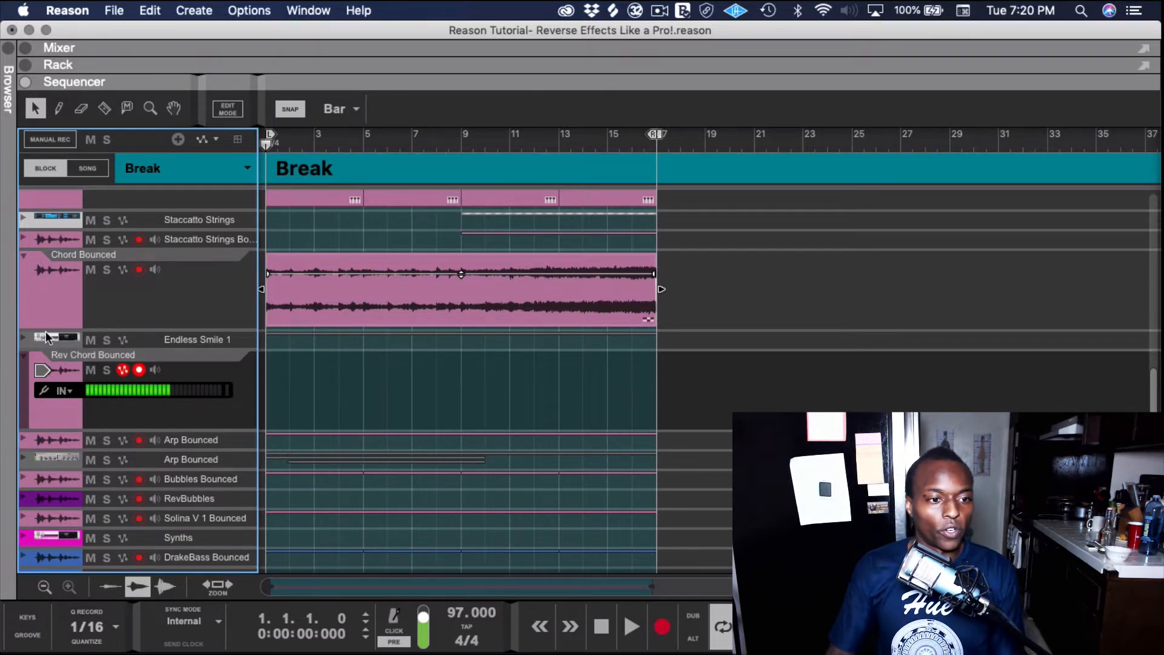
Step: Select the chord clip in the Break block and make Chord Bounced the active track
click(287, 315)
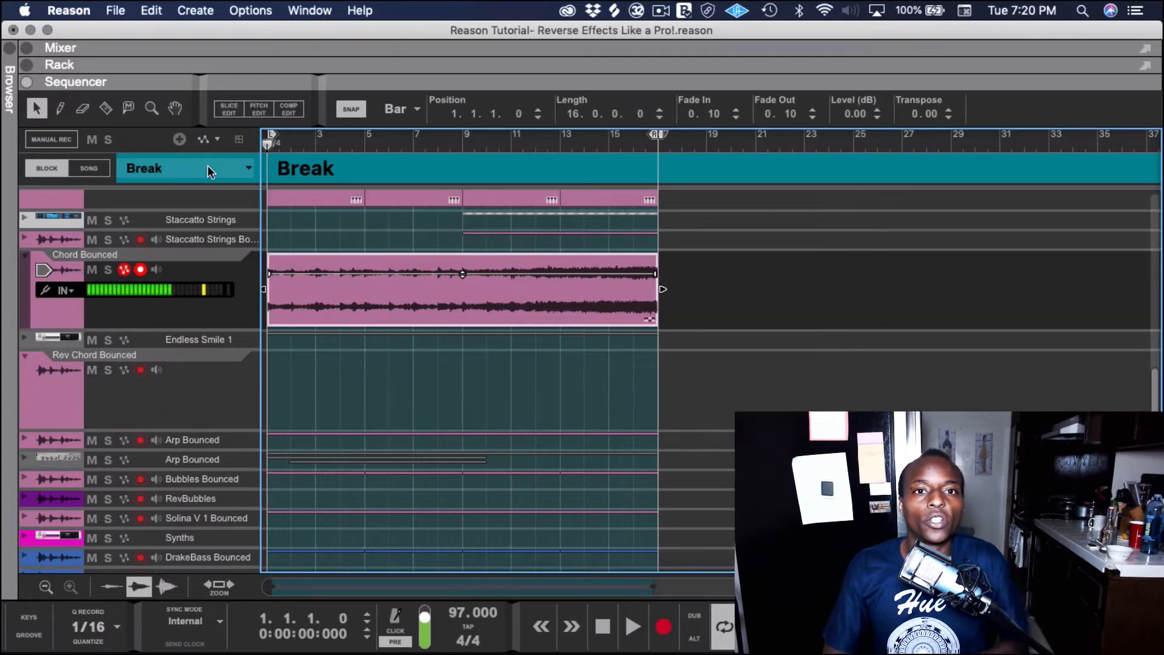
click(59, 315)
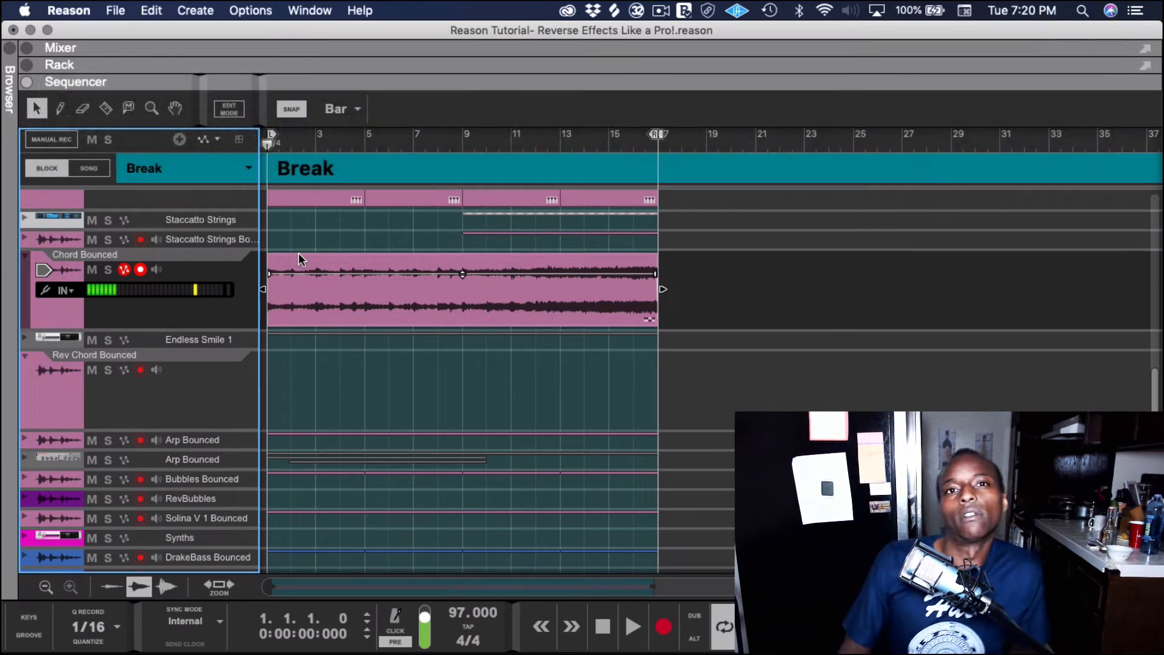
click(59, 283)
click(63, 269)
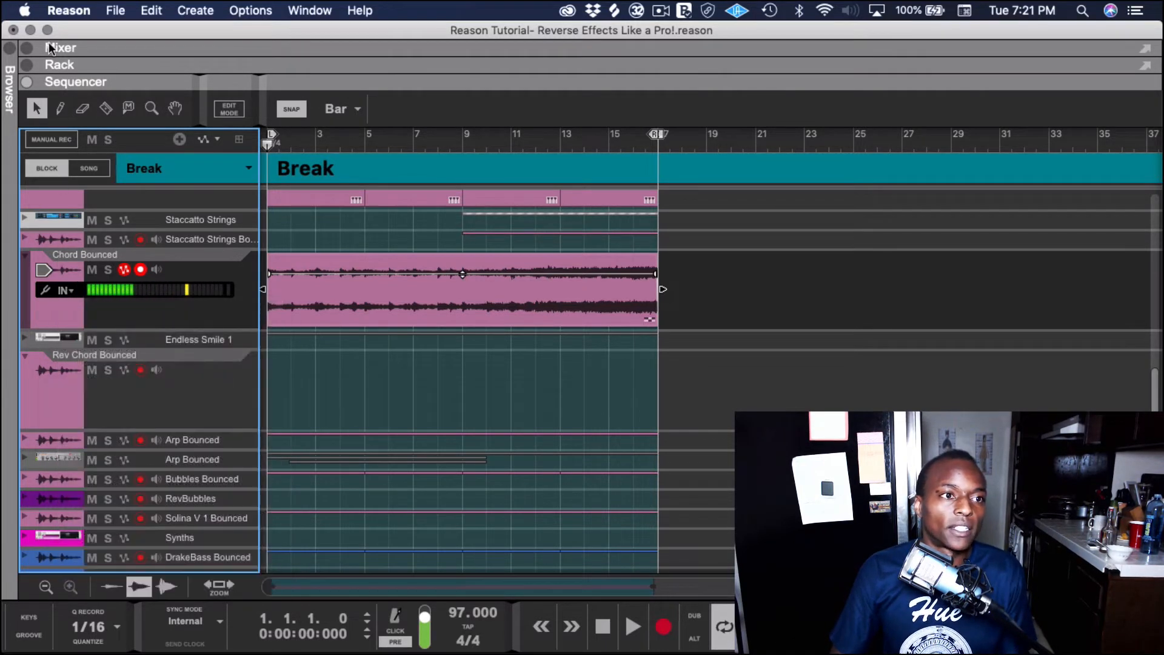
Step: Look through the mixer and the front of the rack, examining the Master Section's insert effects, and return to the sequencer
click(25, 52)
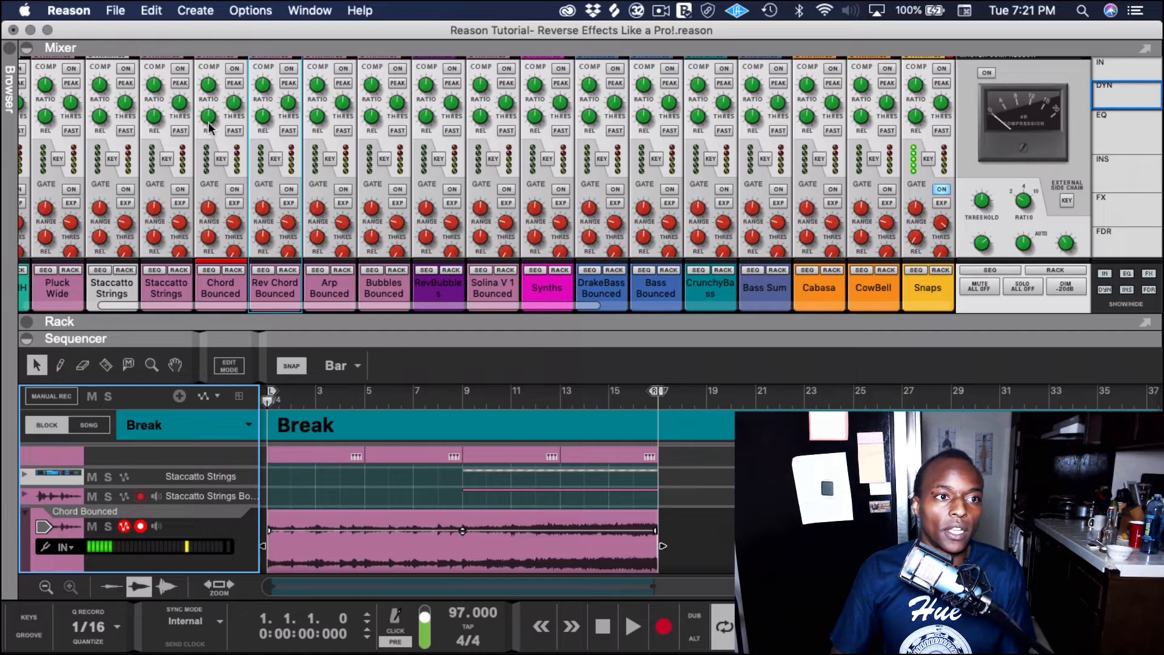
click(108, 325)
scroll(129, 151, up, 10)
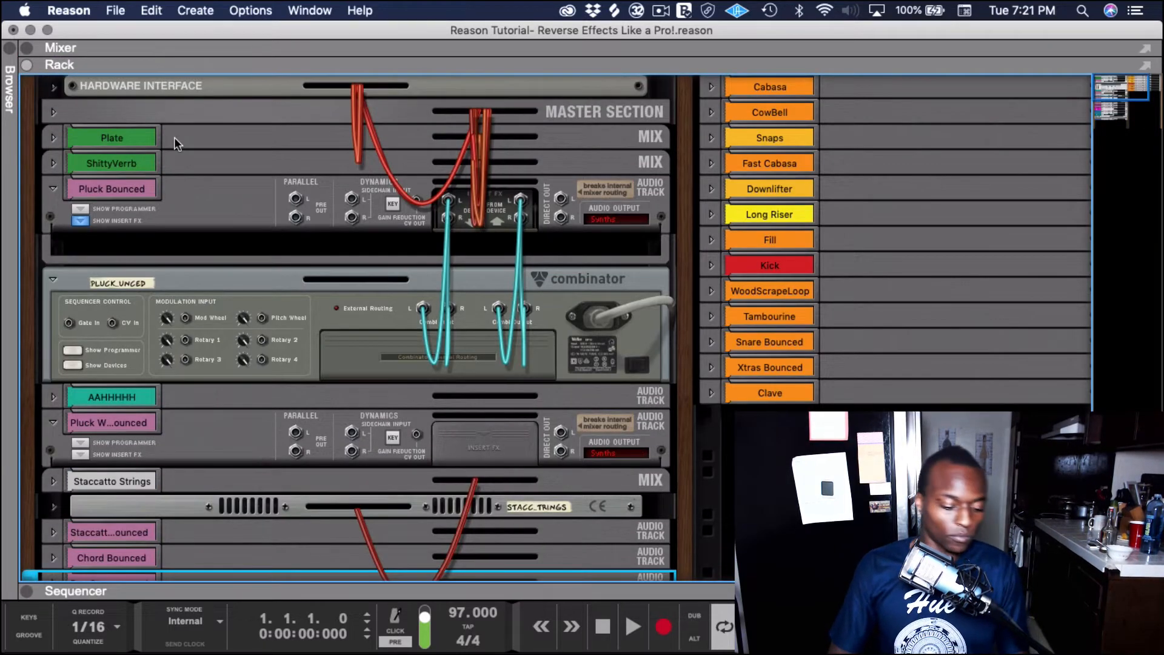
key(Tab)
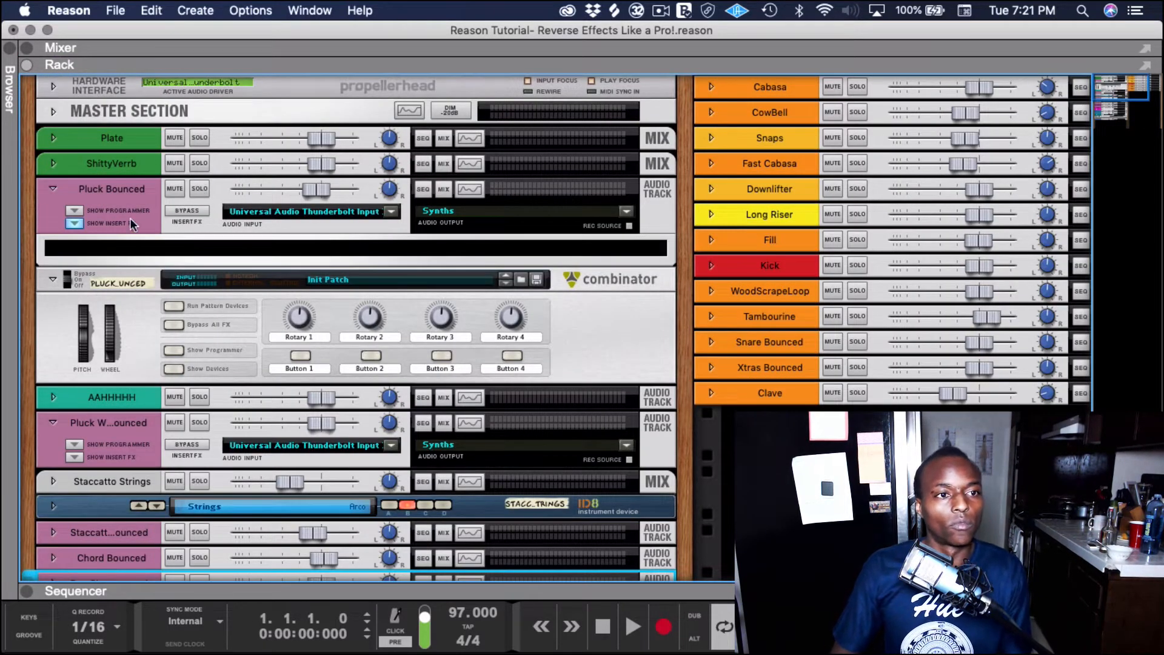
click(52, 112)
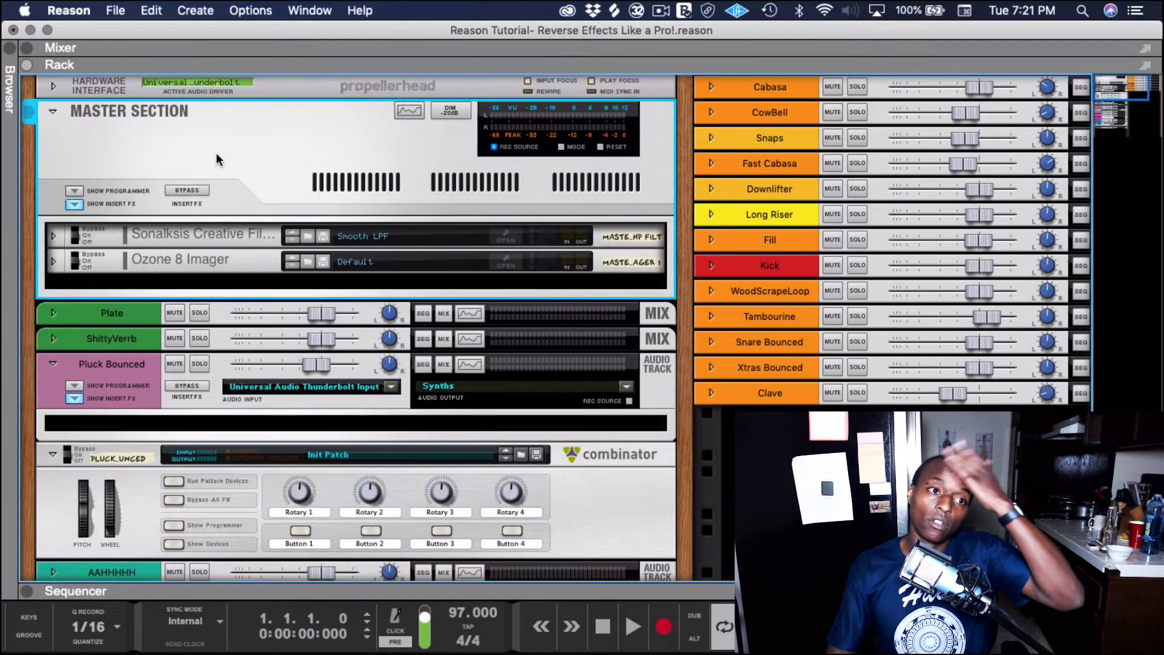
click(54, 113)
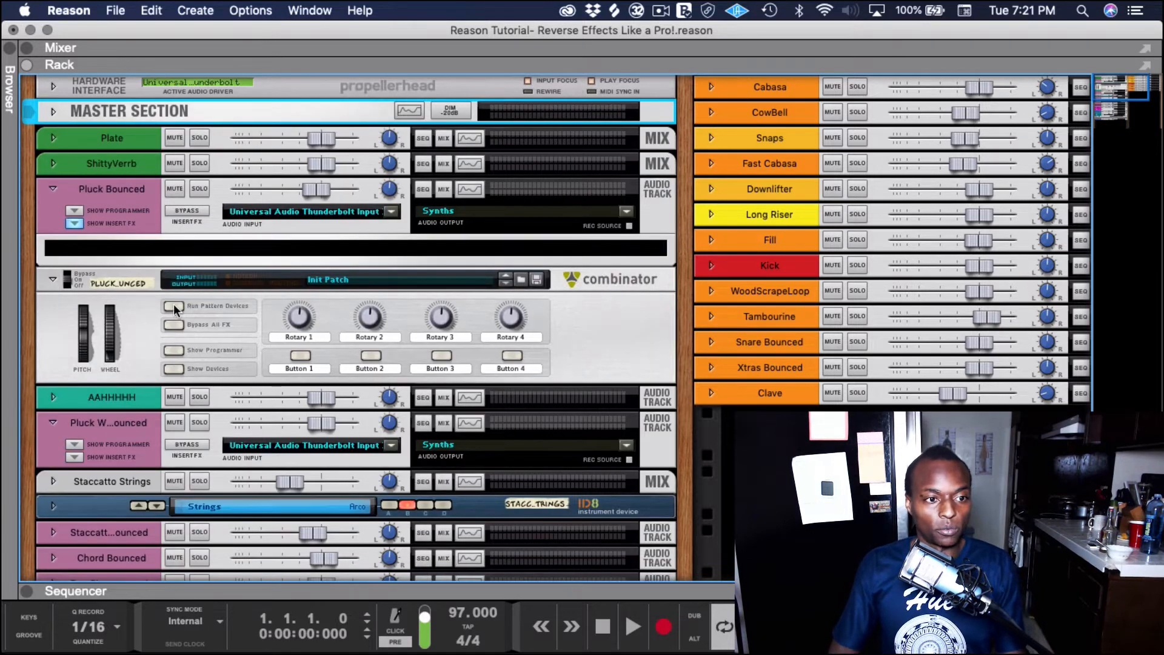
scroll(216, 338, down, 10)
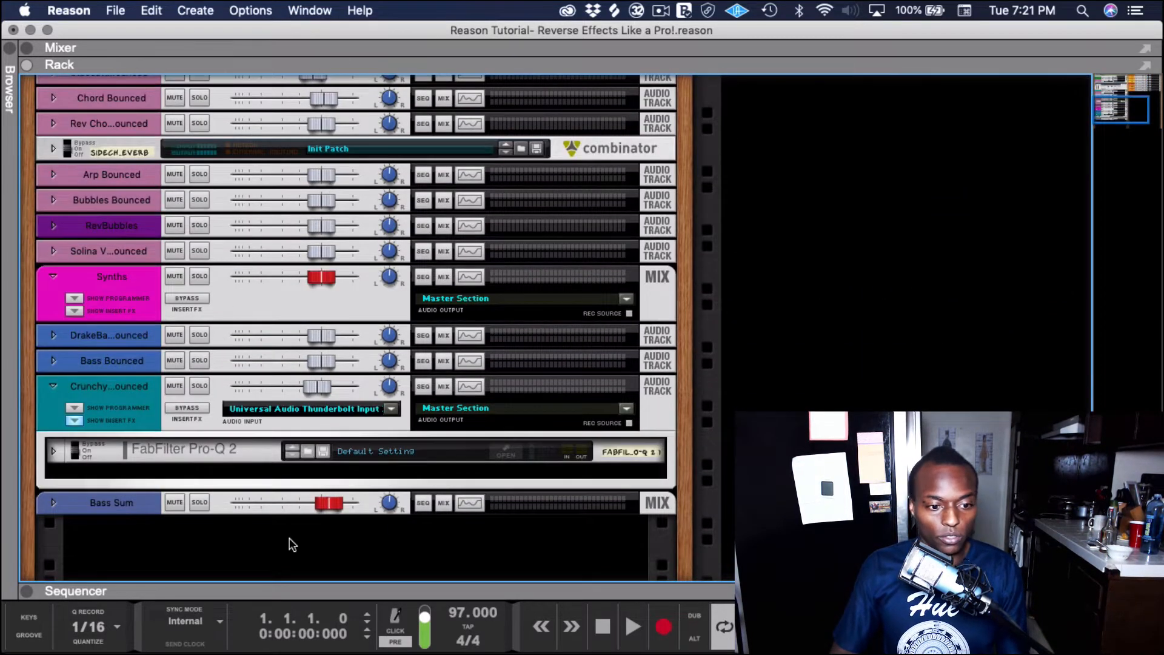
drag(258, 590, 66, 79)
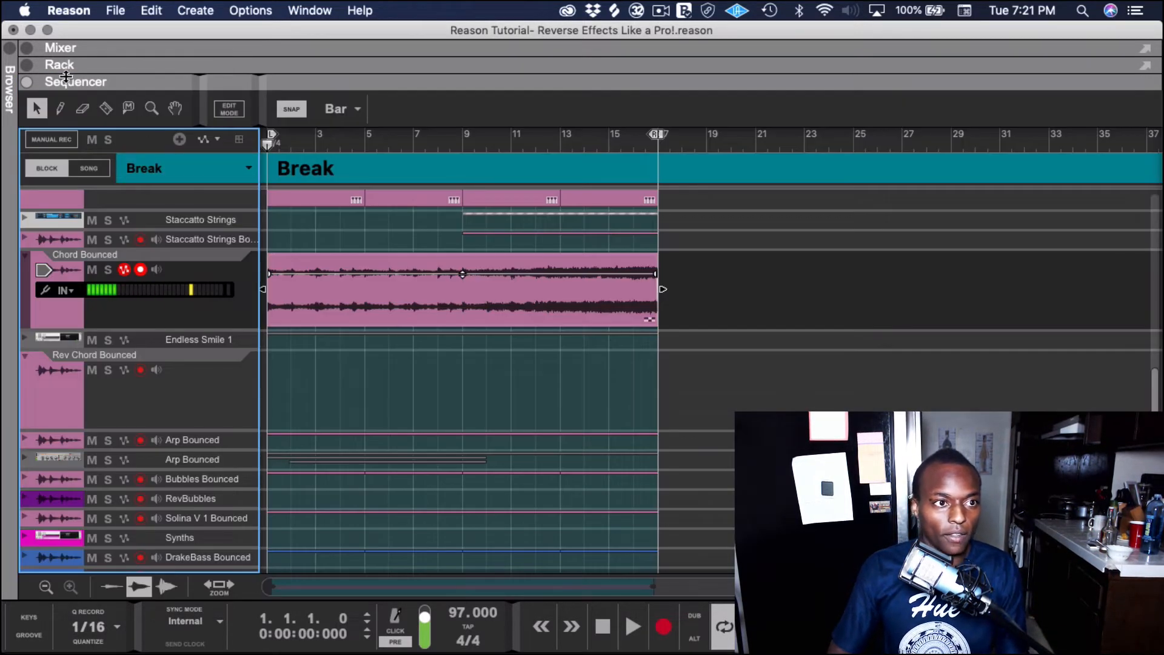
Step: Show the rack together with the sequencer, expand the Chord Bounced device, and hide its insert effects after checking them
click(26, 65)
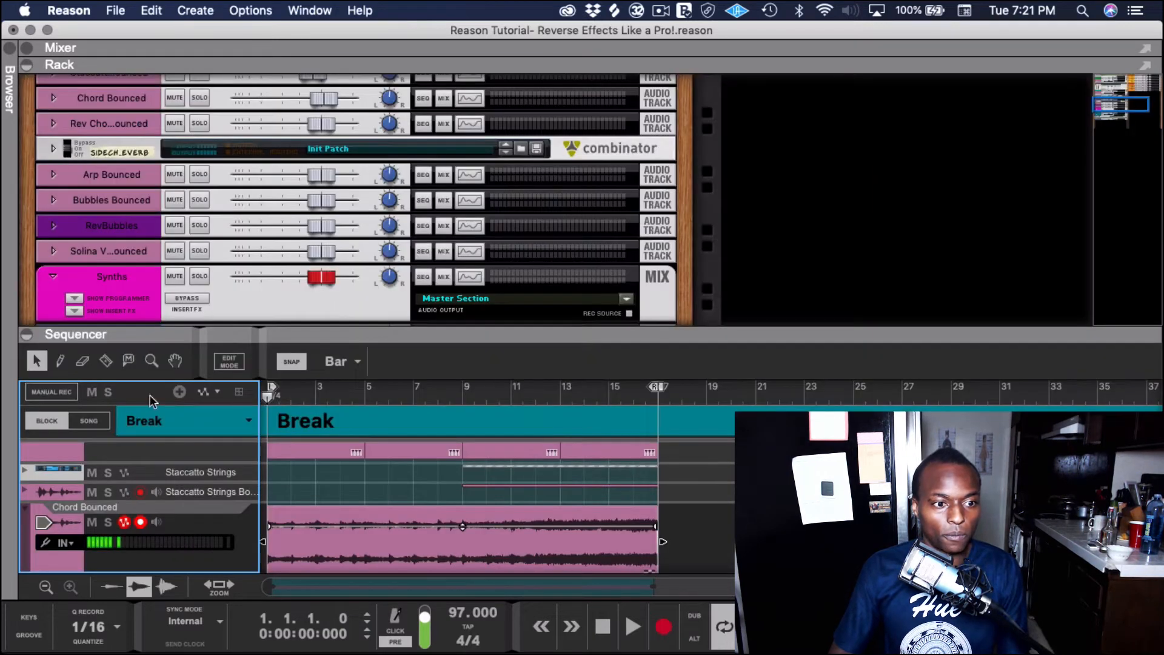
click(73, 523)
click(53, 98)
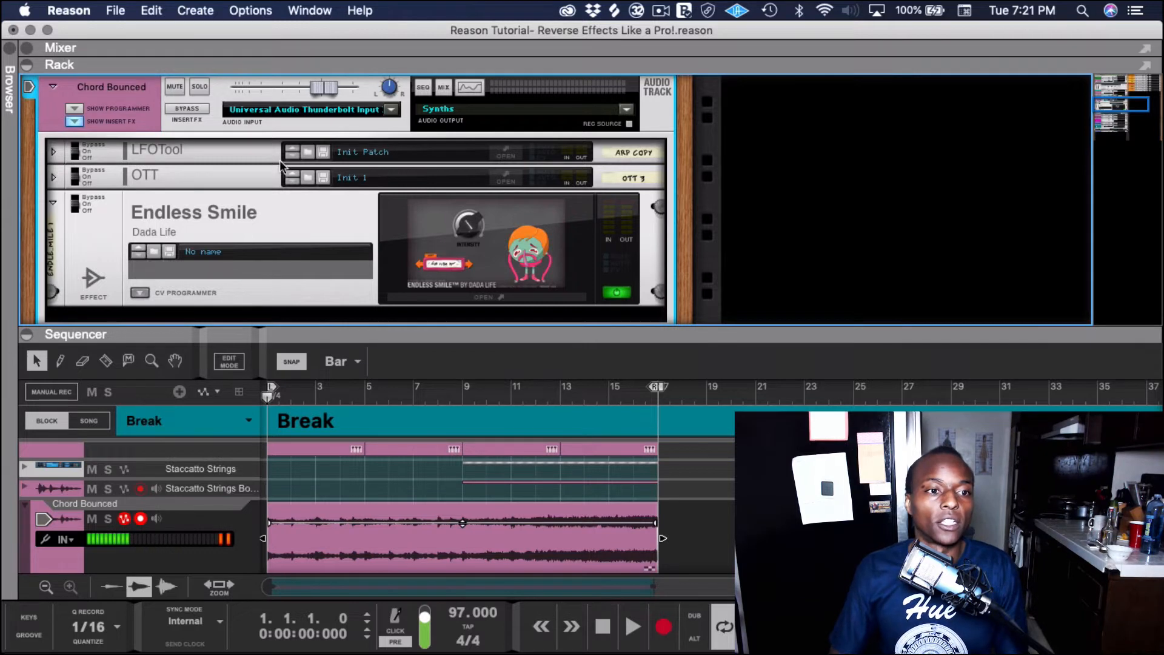
scroll(115, 195, down, 1)
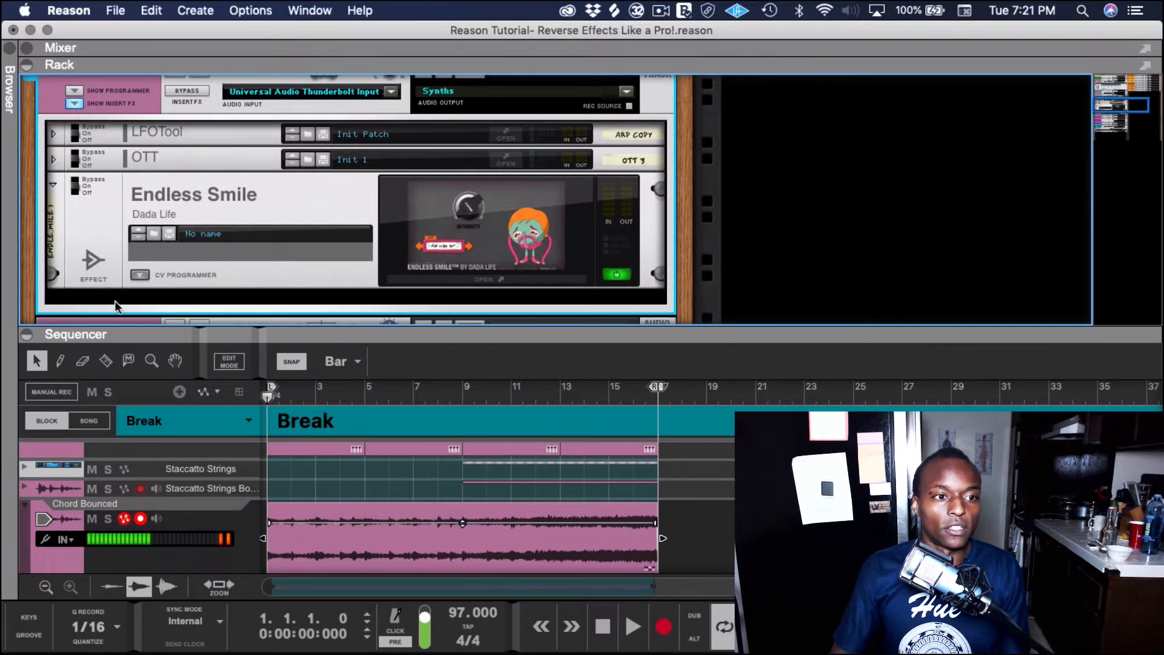
click(74, 103)
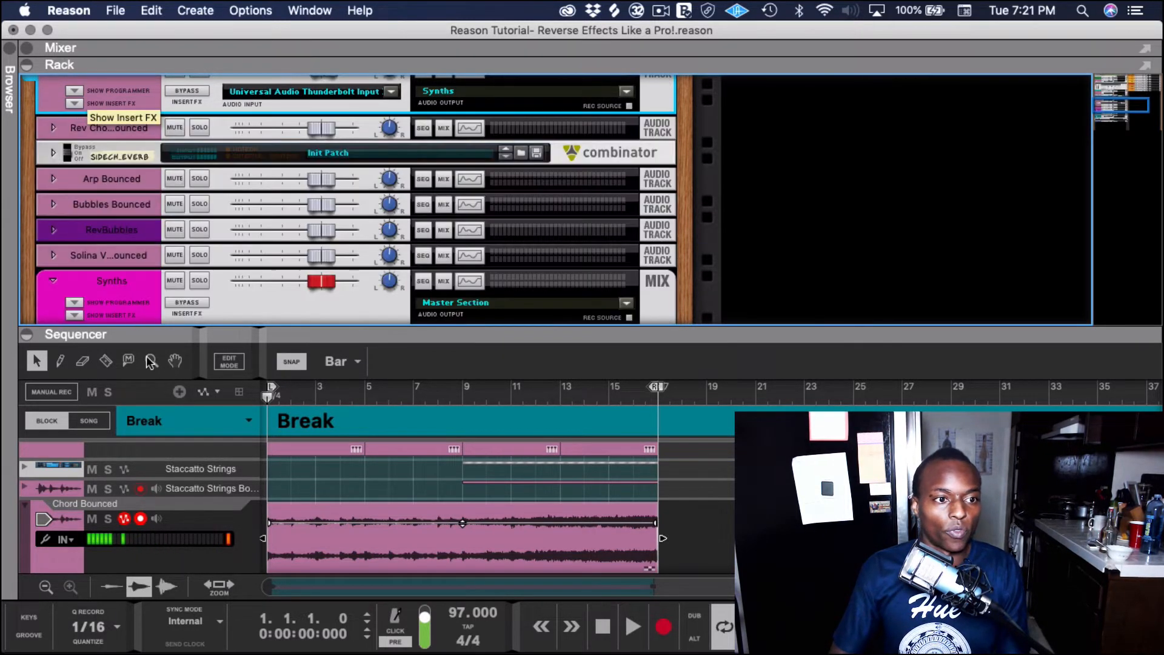
Step: Solo the Chord Bounced channel in the rack and select the Rev Chord Bounced track in the sequencer
scroll(103, 145, up, 2)
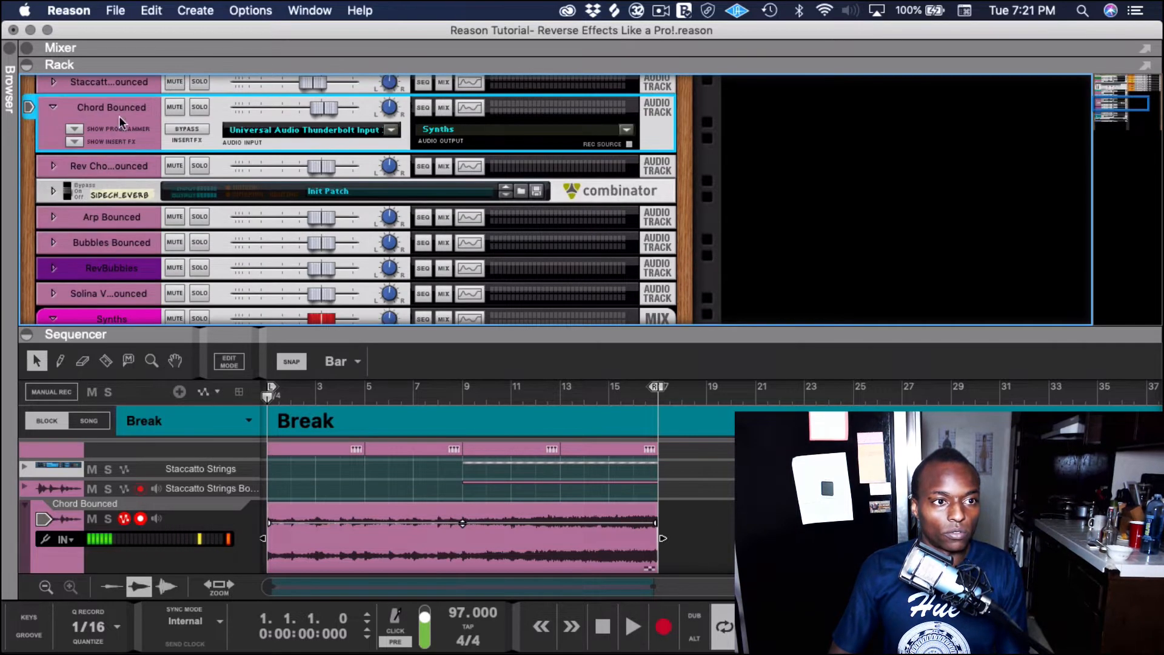
click(200, 107)
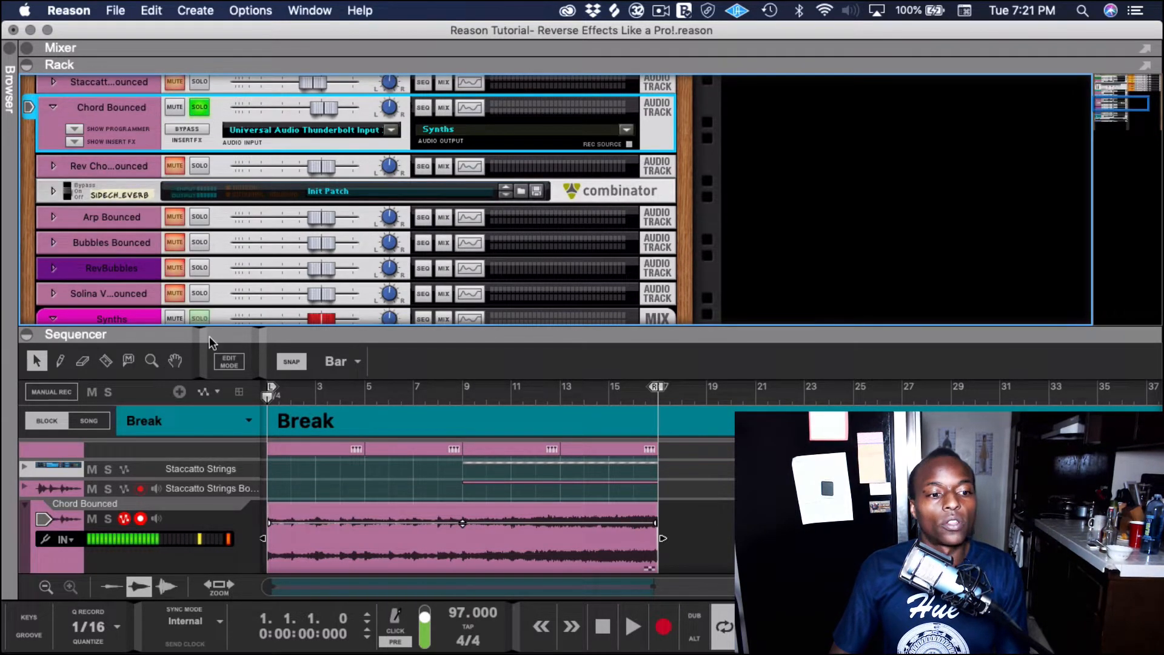
scroll(195, 407, down, 2)
scroll(55, 522, down, 5)
click(78, 495)
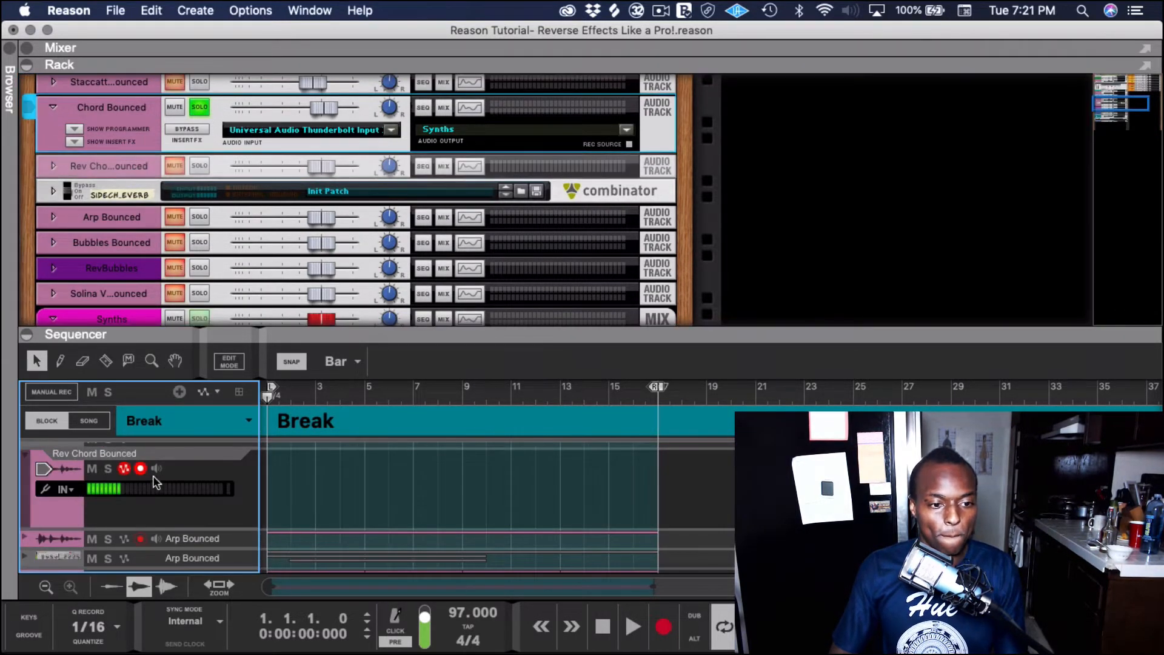
Step: Expand the Rev Chord Bounced device and set its audio input to stereo from the Master Section
scroll(151, 533, up, 1)
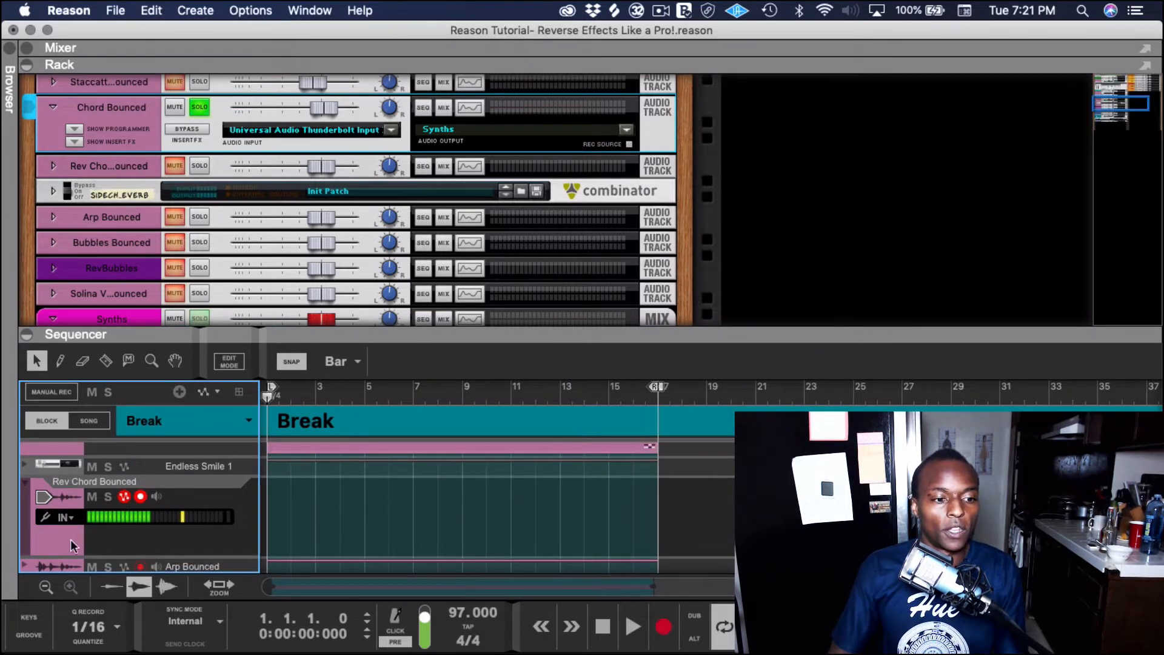
click(51, 167)
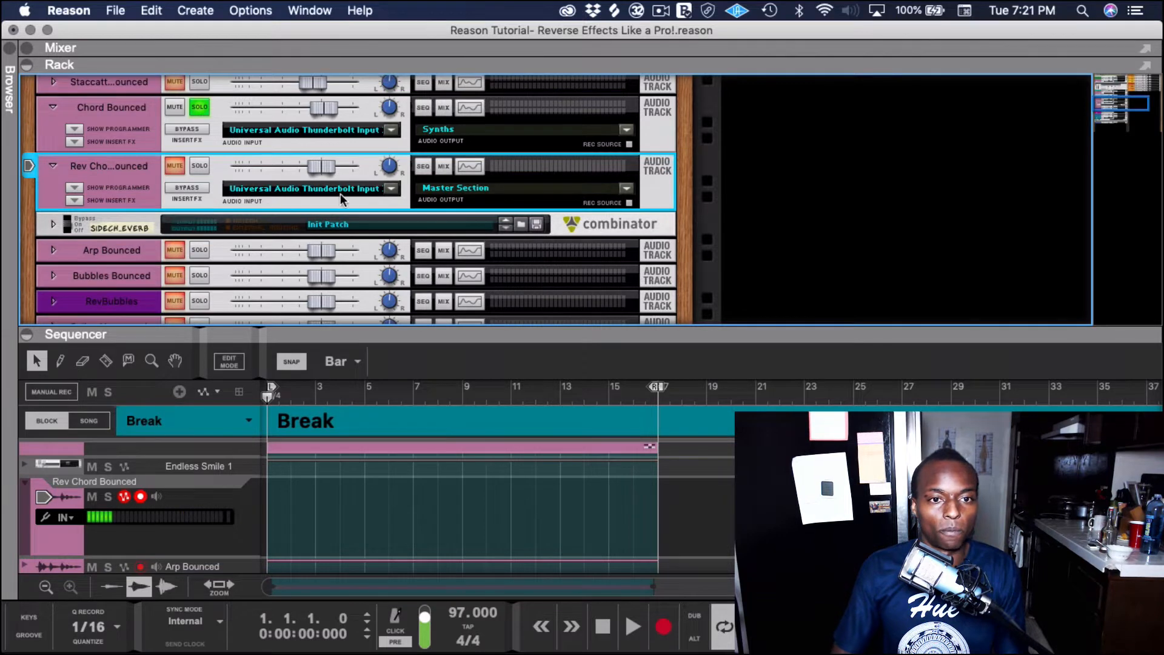
click(378, 190)
click(419, 166)
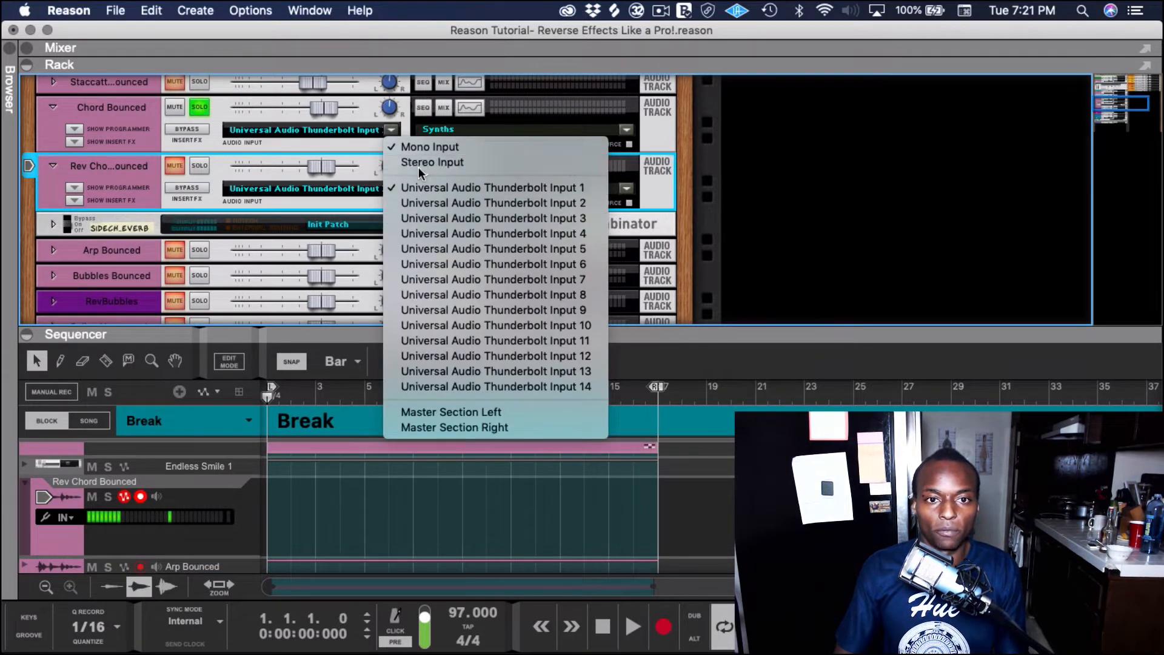
click(390, 191)
click(428, 308)
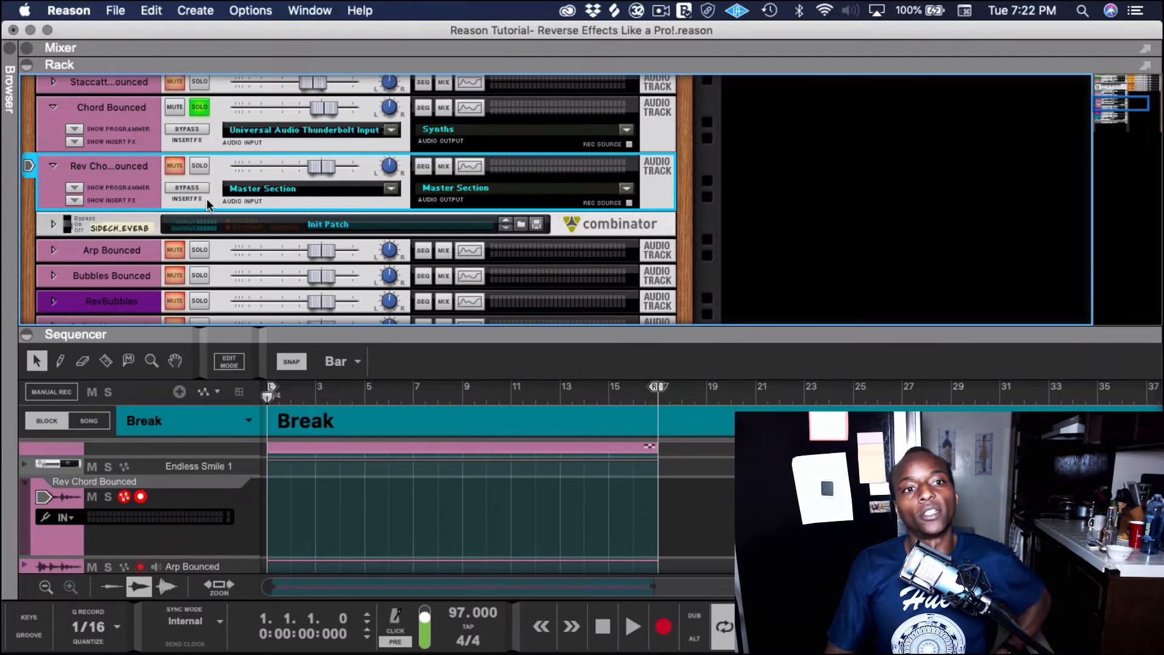
click(129, 121)
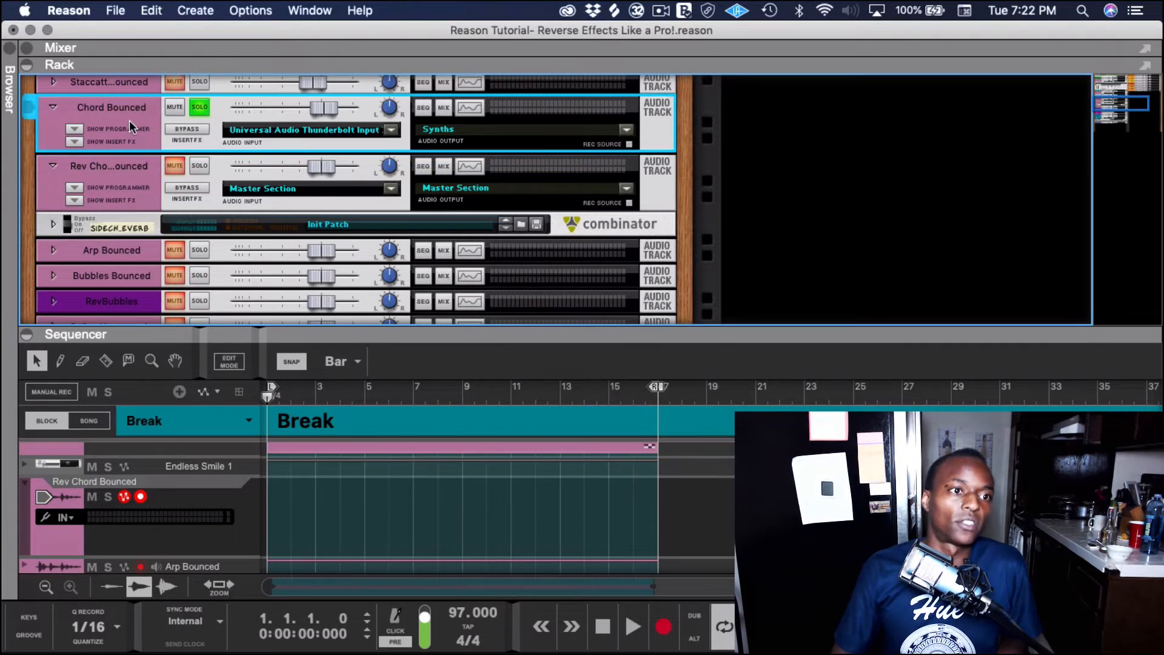
click(117, 191)
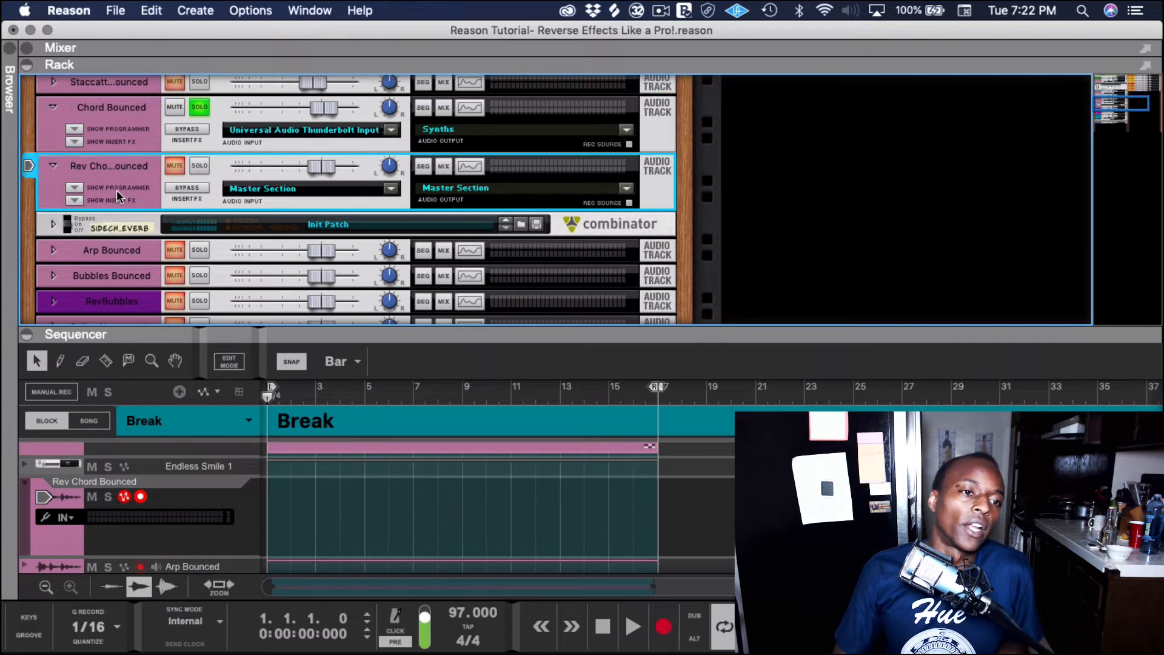
click(136, 110)
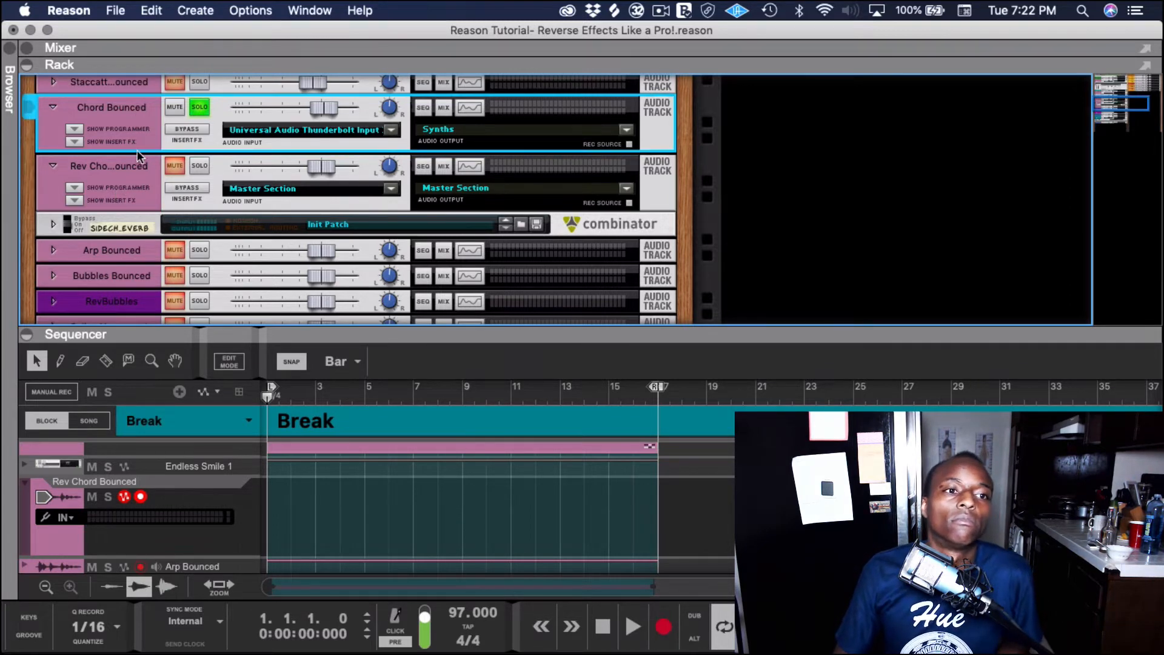
click(121, 177)
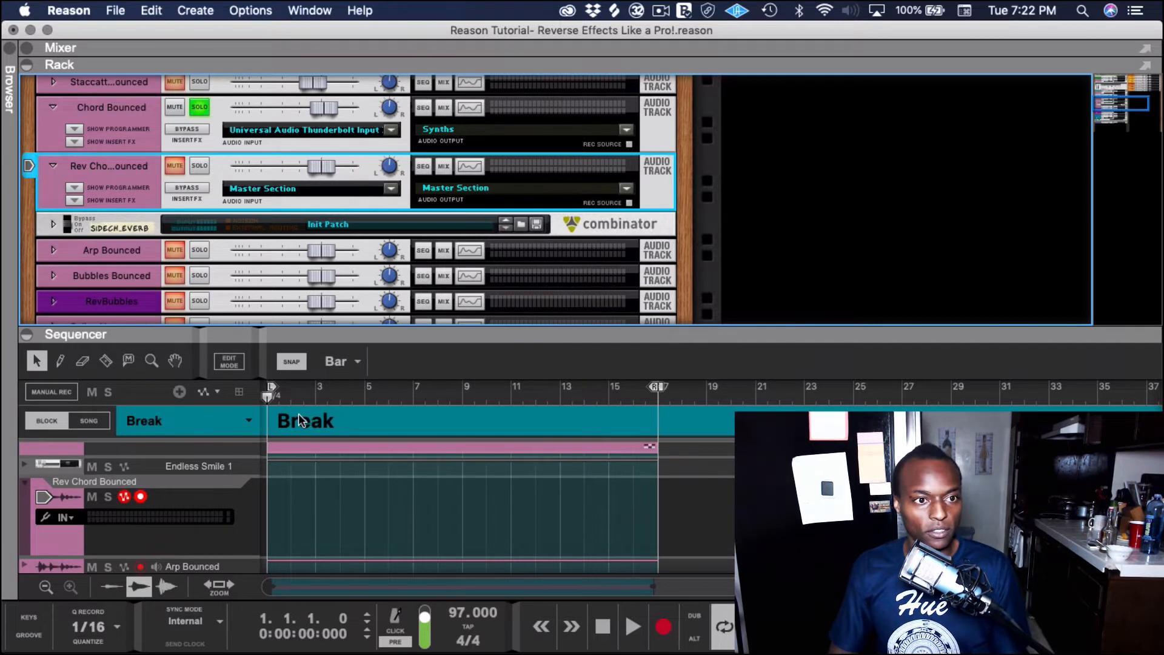
Step: Record about one bar of the soloed chord onto the Rev Chord Bounced track from the start of the Break block
click(162, 549)
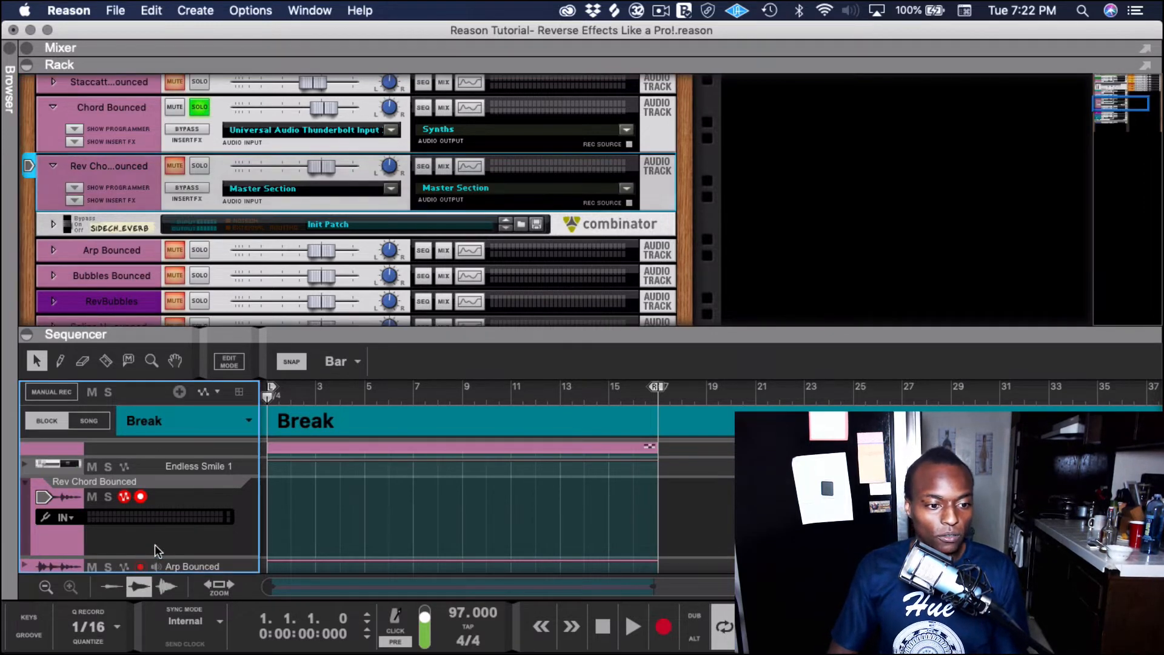
key(super+Return)
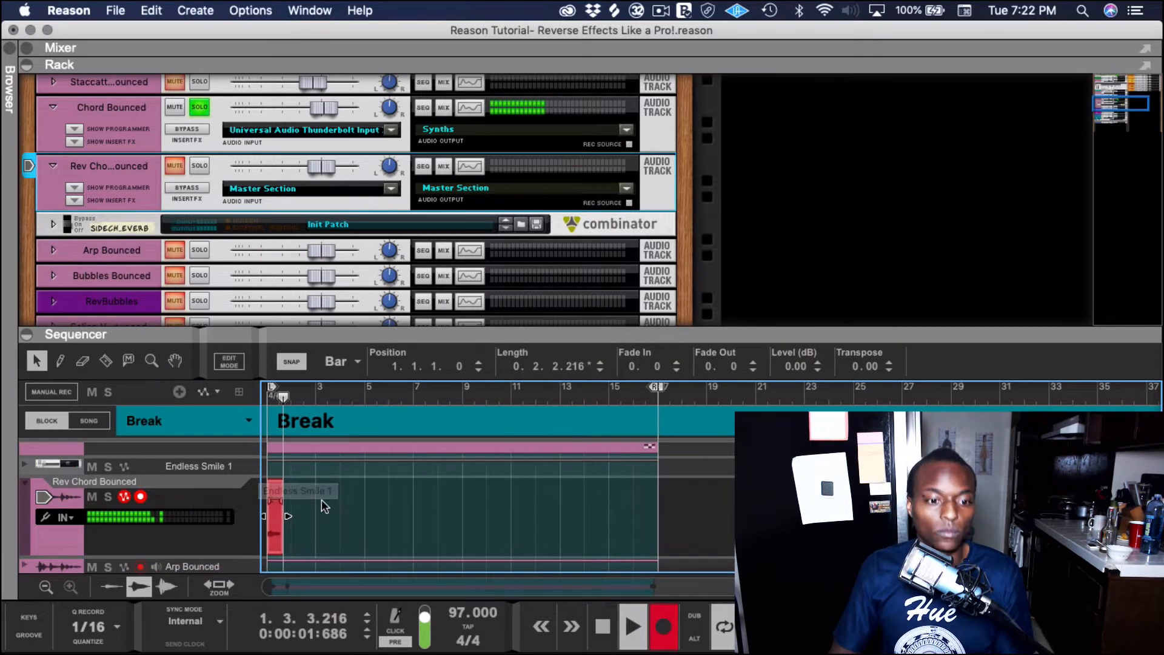
key(space)
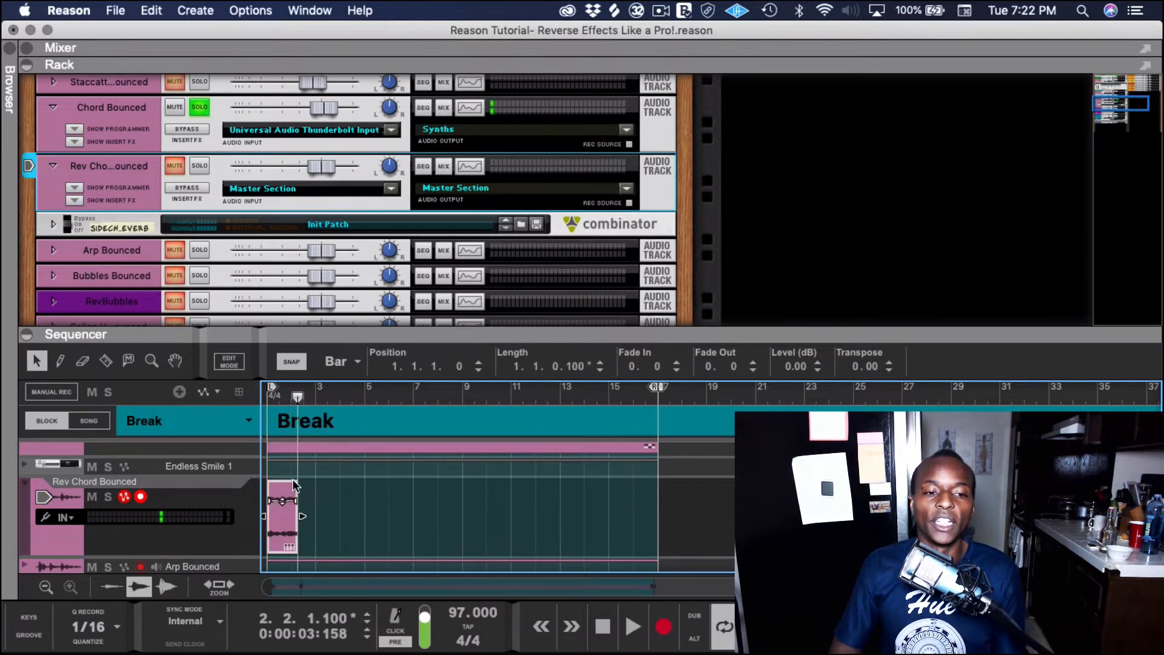
Step: Set the sequencer's snap value to 1/4 and place the song position on beat 1.2 of the recorded clip
click(338, 364)
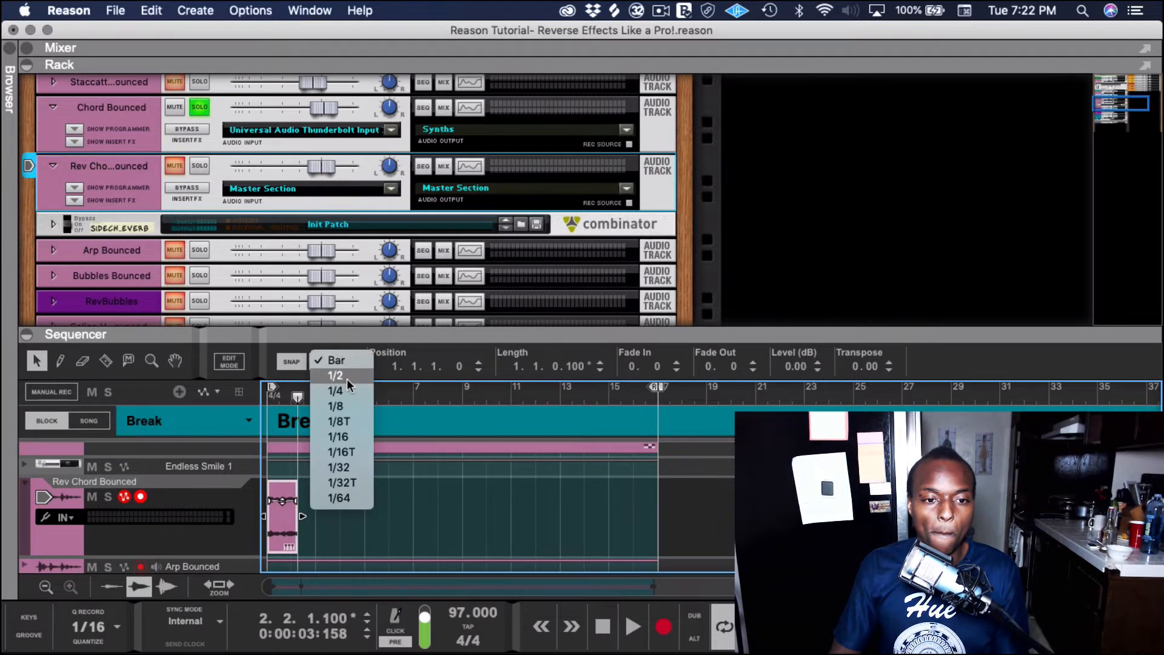
click(338, 391)
scroll(293, 500, up, 1)
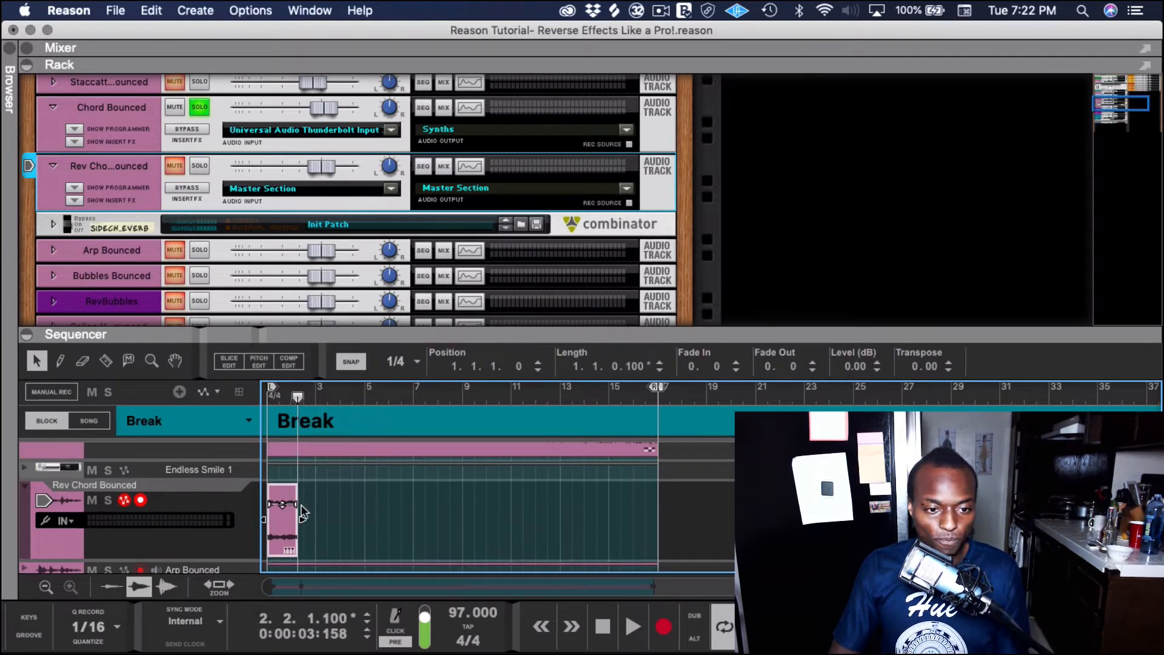
key(y)
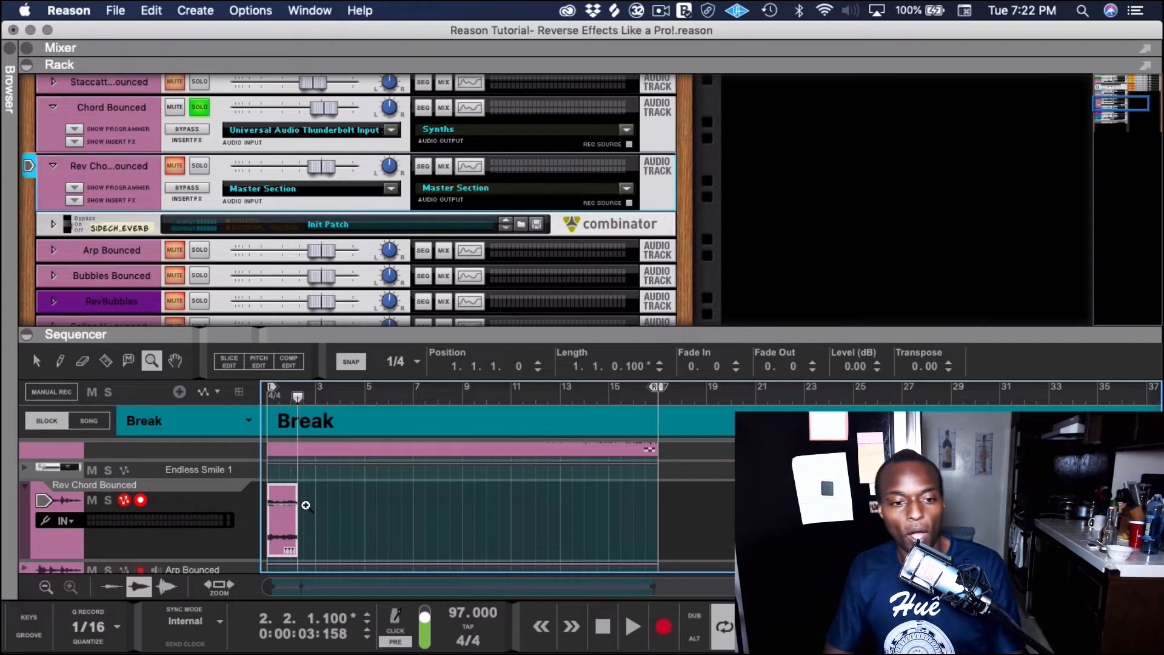
drag(305, 504, 264, 522)
key(q)
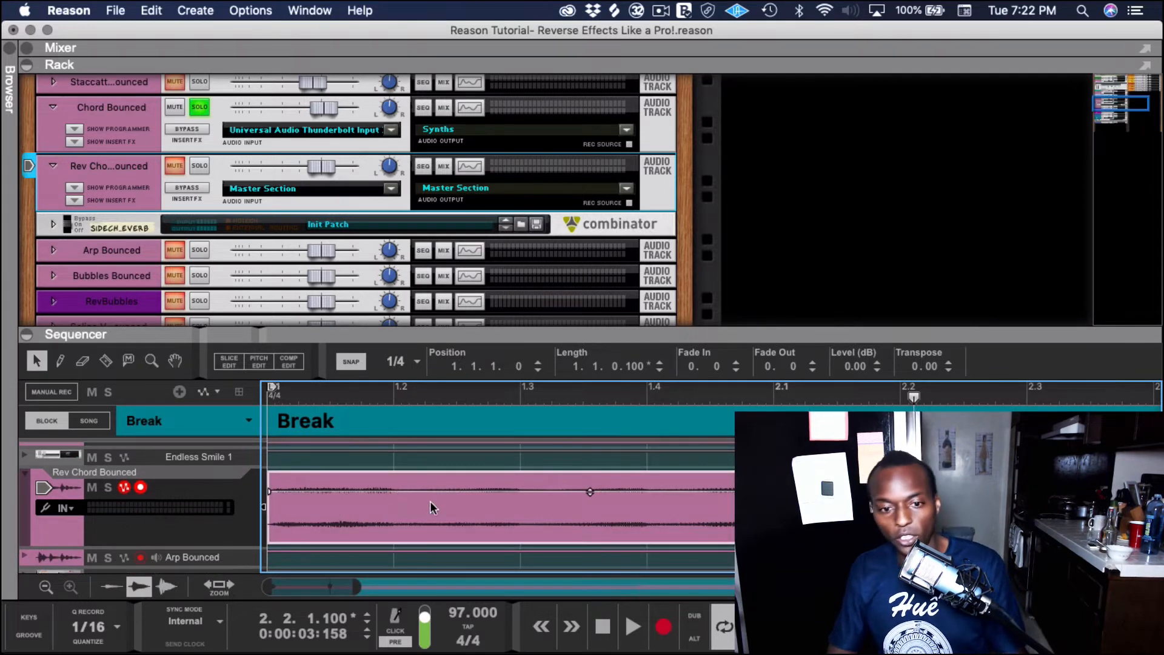
drag(915, 397, 384, 454)
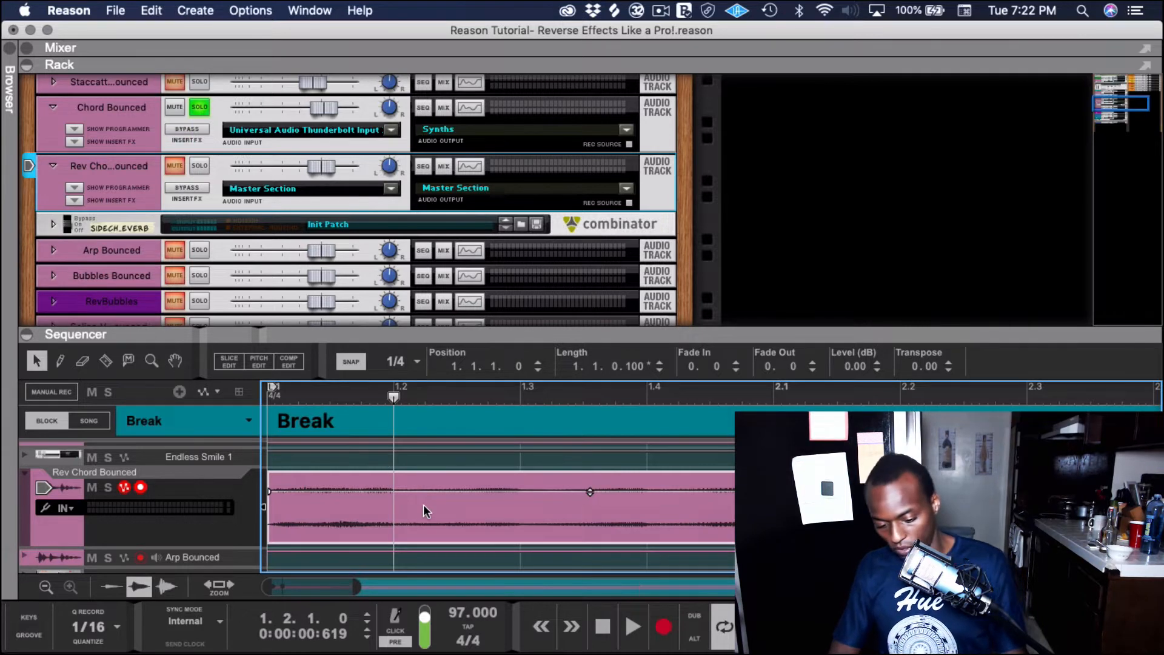
Step: Split the recorded chord clip at beat 1.2 and delete the part after the cut
key(r)
click(399, 516)
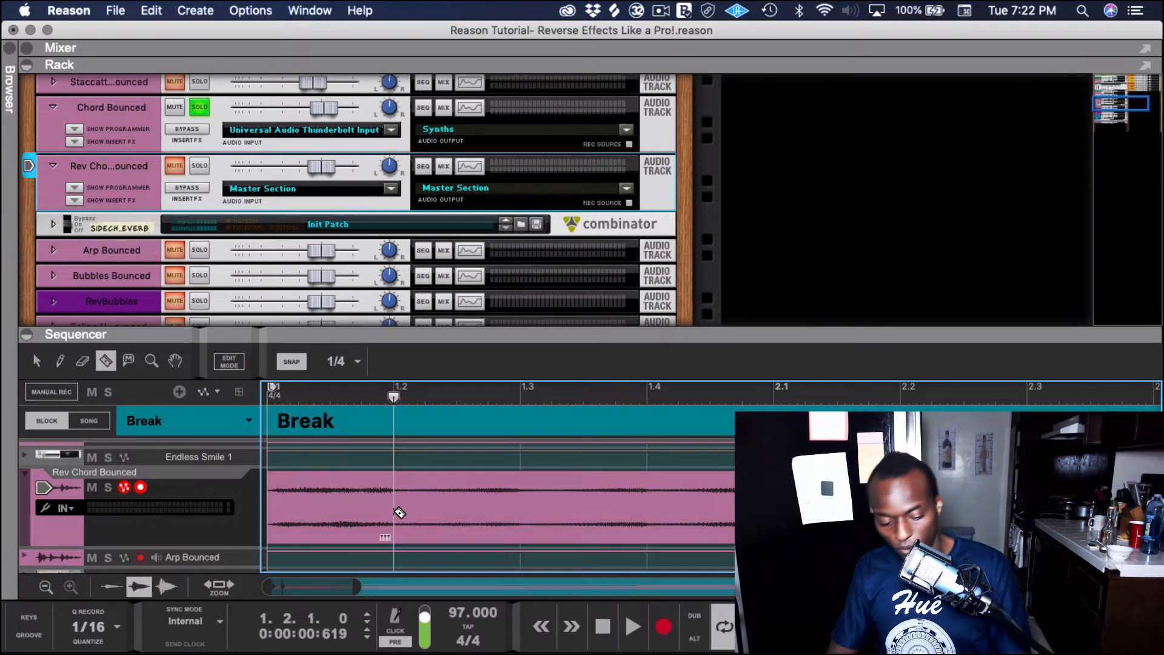
key(q)
click(454, 524)
key(Delete)
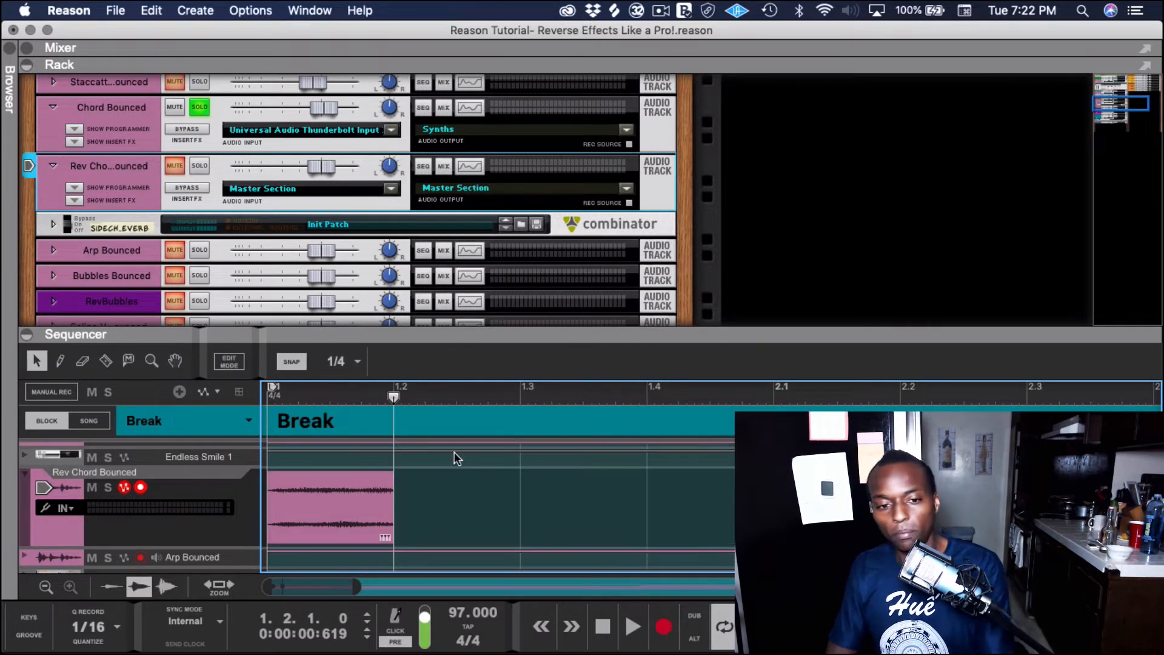
Step: Solo Rev Chord Bounced instead of Chord Bounced and play the trimmed clip from the start of the block
click(282, 527)
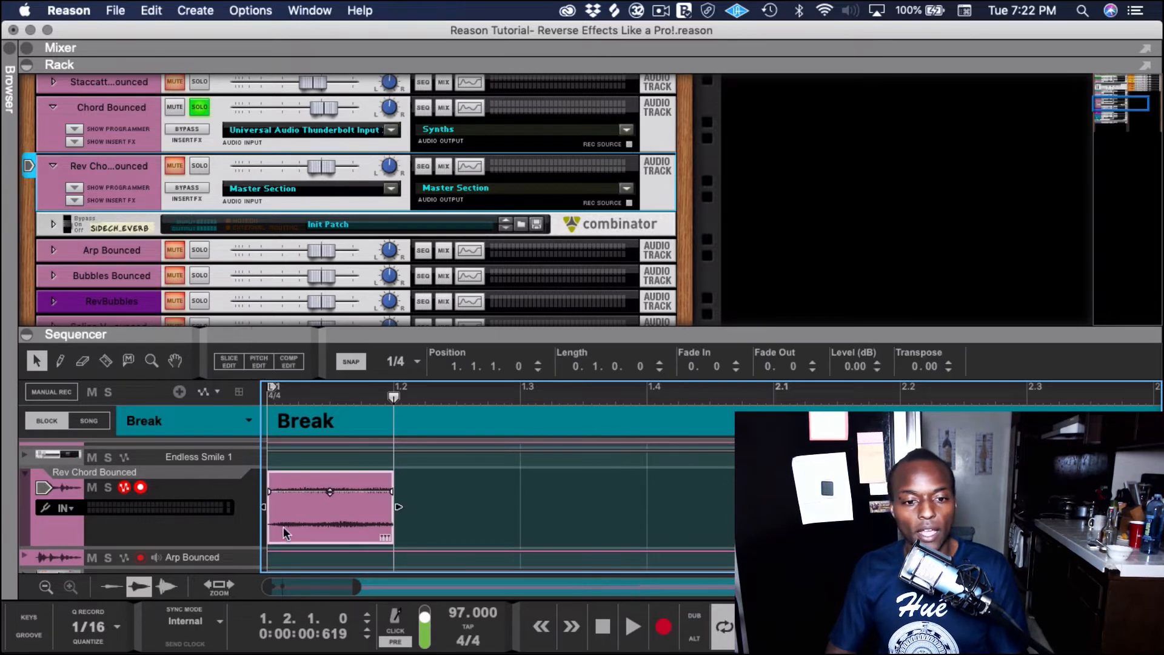
click(275, 399)
click(199, 107)
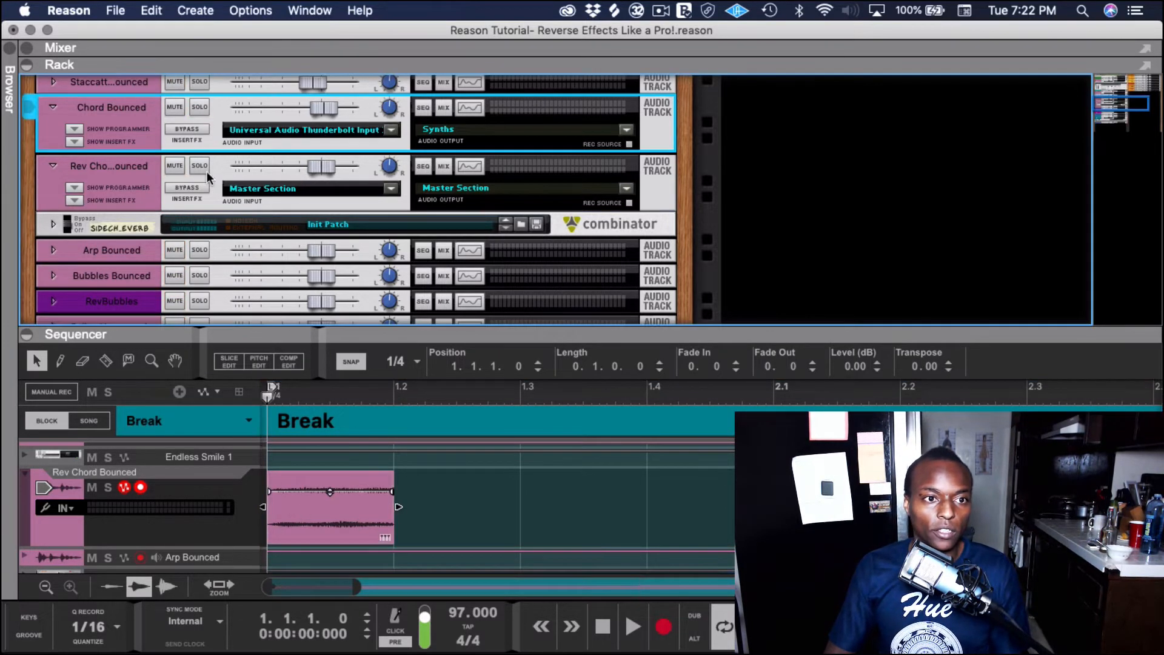
click(200, 166)
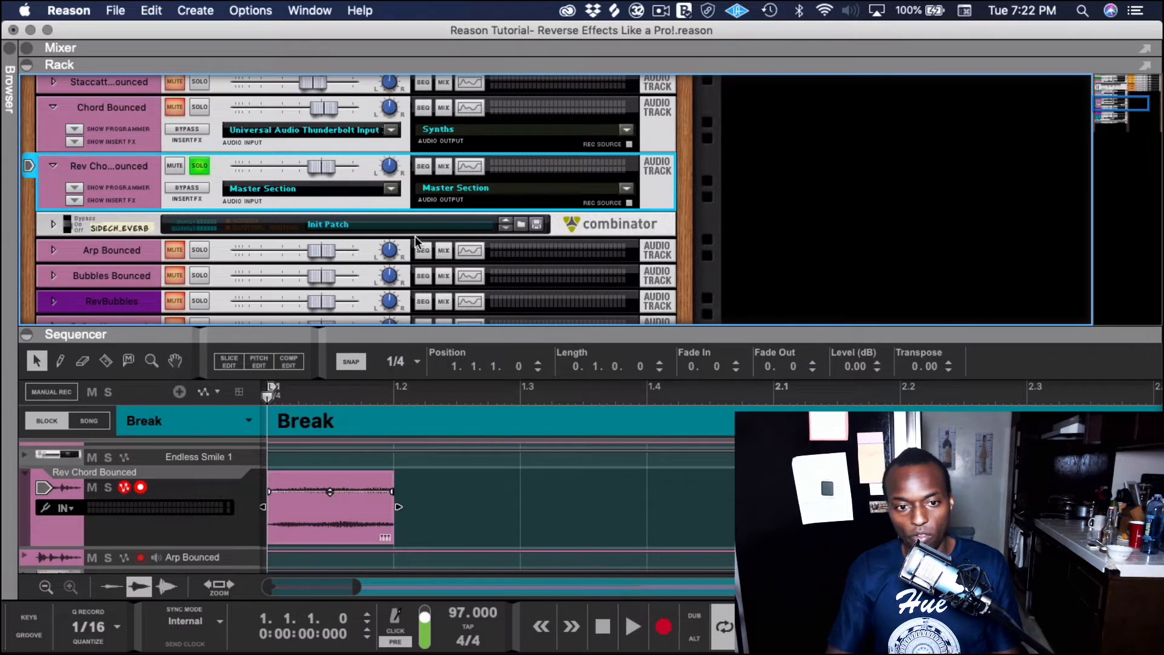
key(space)
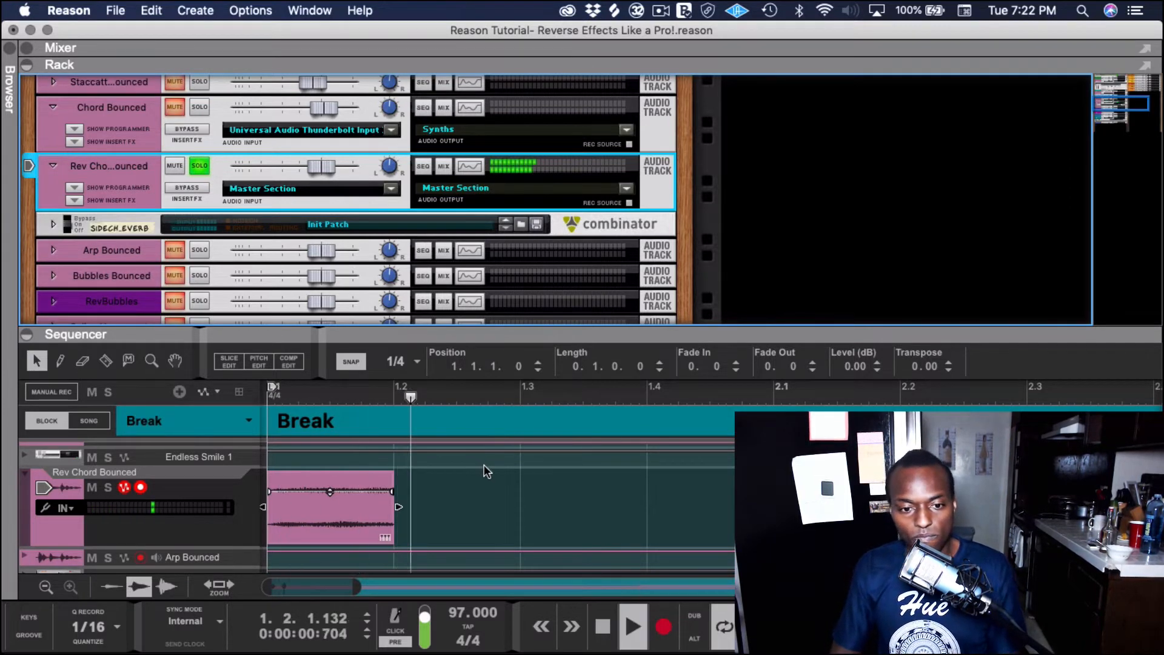
Step: Set the trimmed clip's Fade In and Fade Out to 0.10 each and play it from the start
click(358, 513)
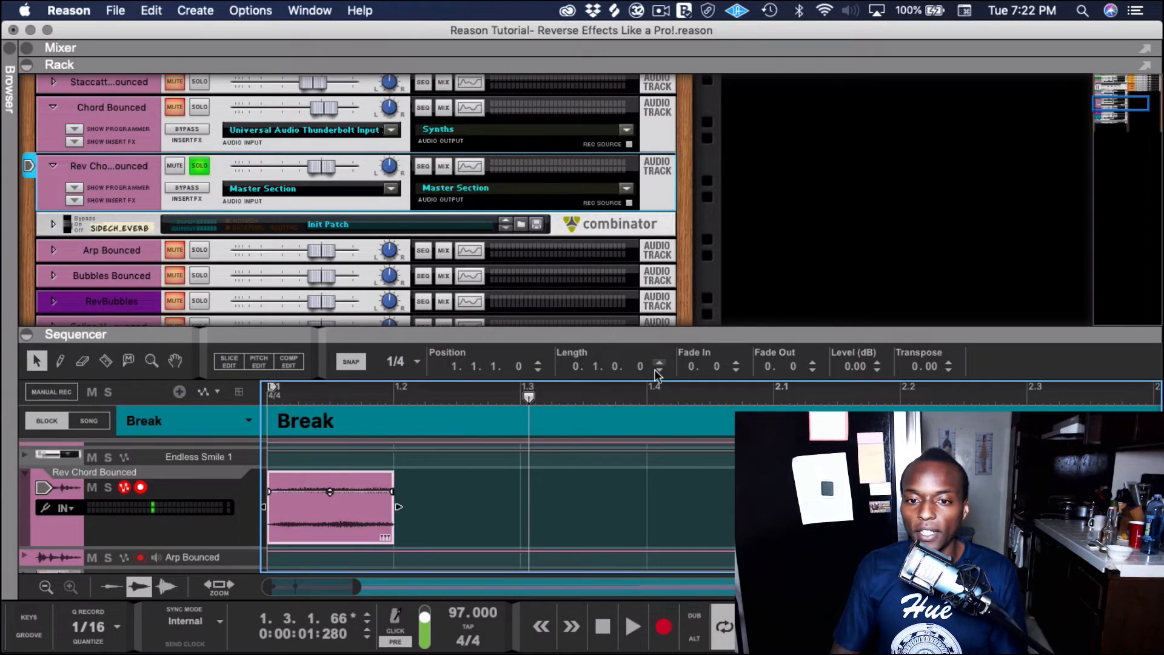
double_click(720, 367)
text(8)
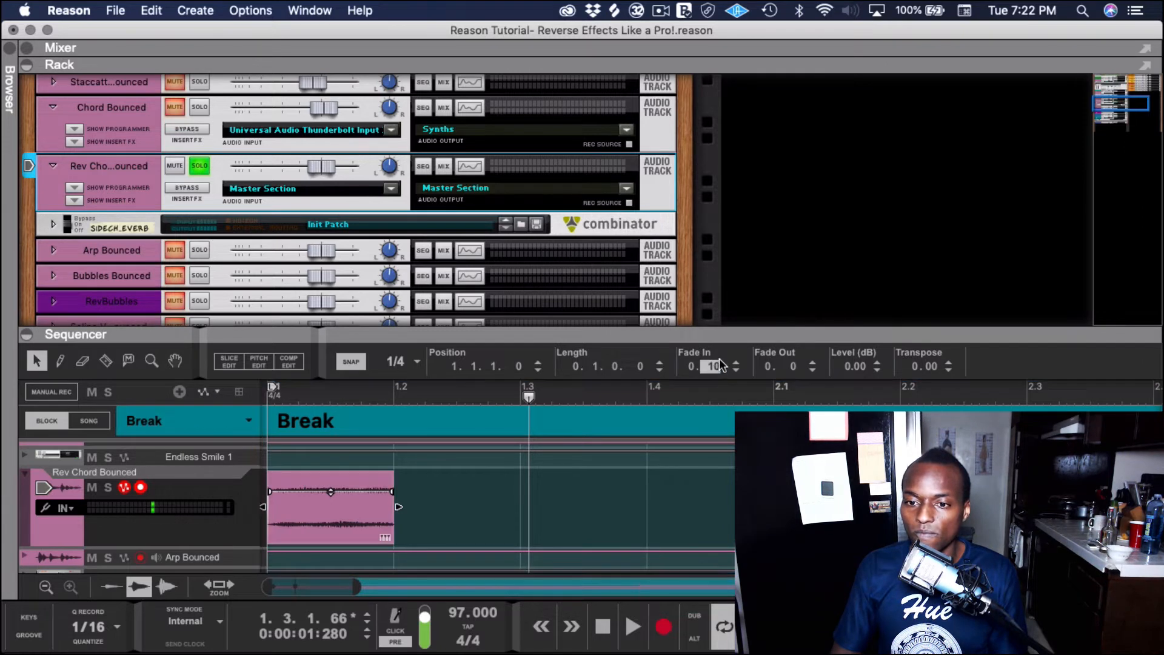
mouse_move(787, 367)
mouse_down()
mouse_move(799, 364)
mouse_move(786, 366)
mouse_up()
click(340, 409)
click(297, 398)
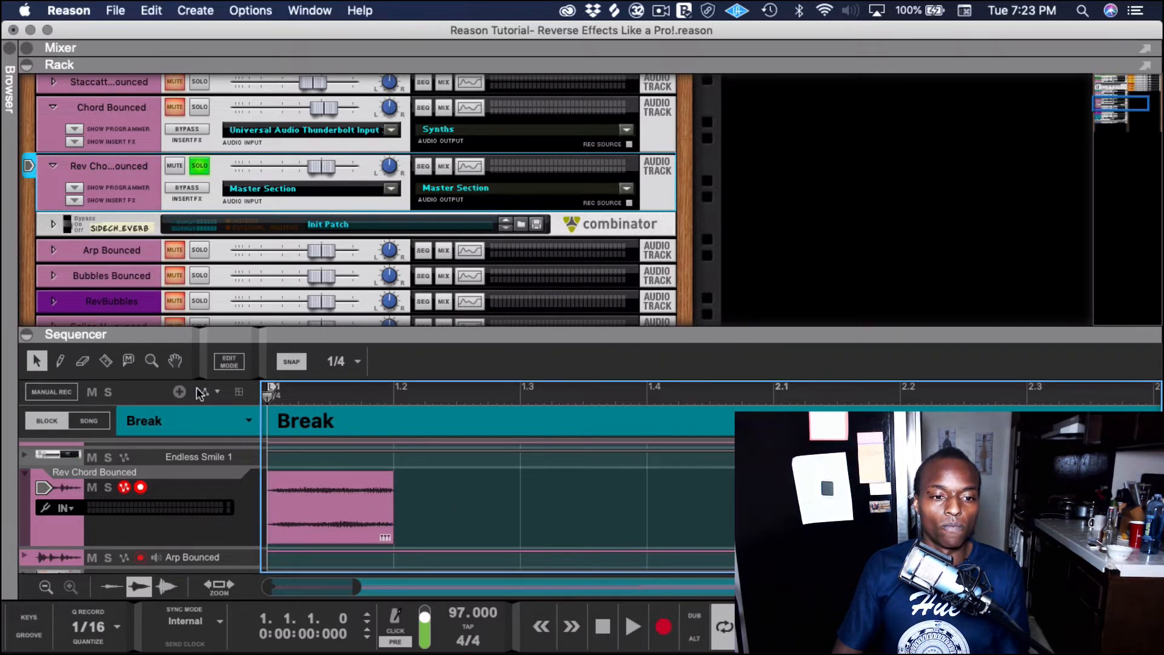
key(space)
key(space)
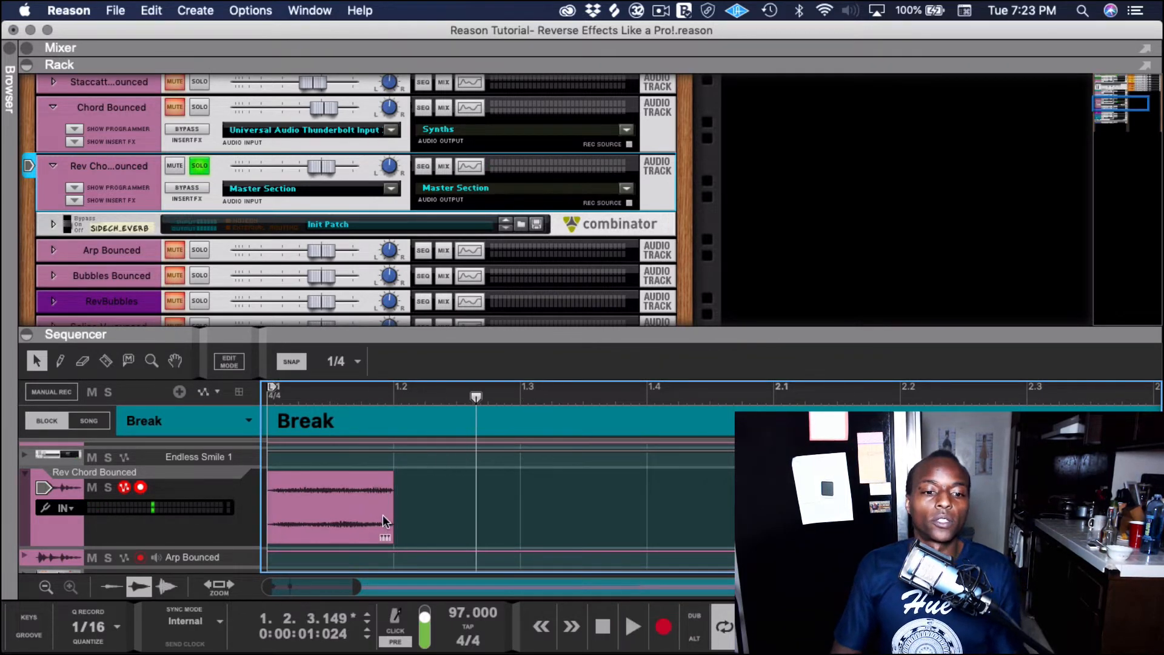
Step: Reverse the trimmed clip on the Rev Chord Bounced track and audition it from the start of the block
right_click(383, 515)
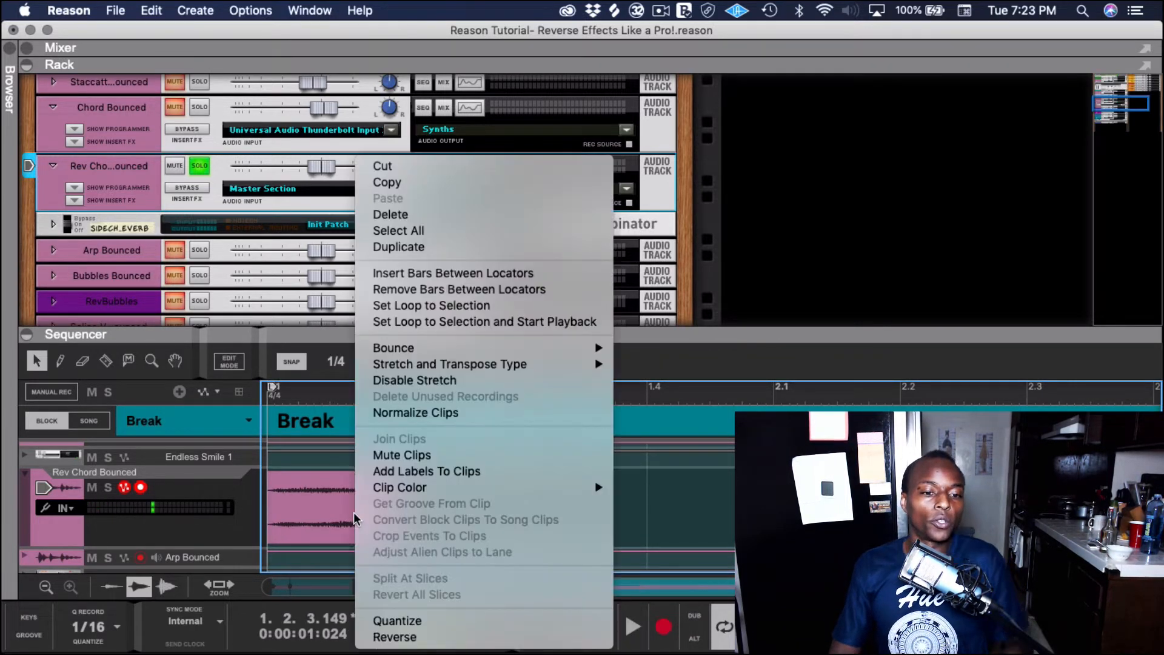
click(456, 642)
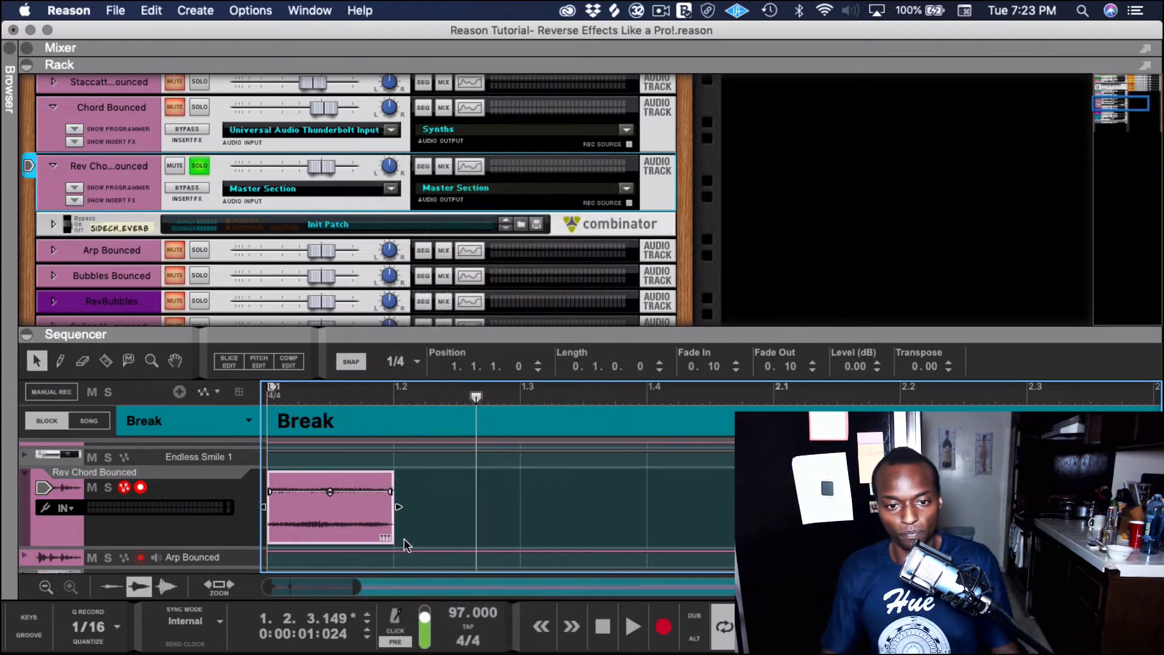
drag(477, 397, 290, 395)
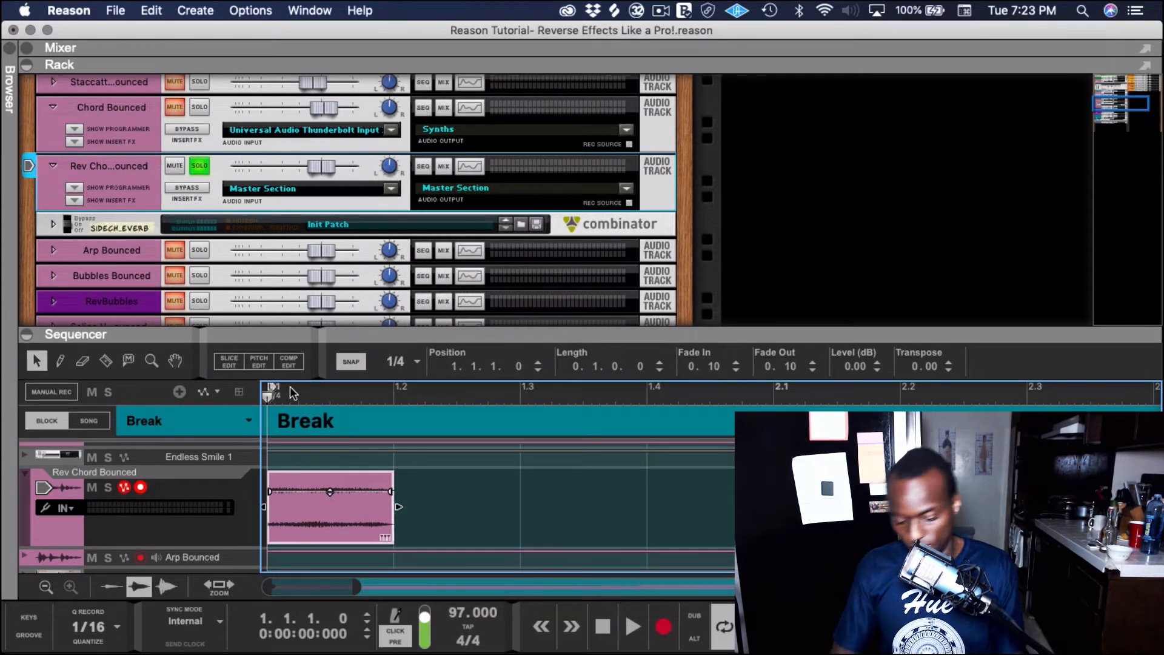
key(space)
key(space)
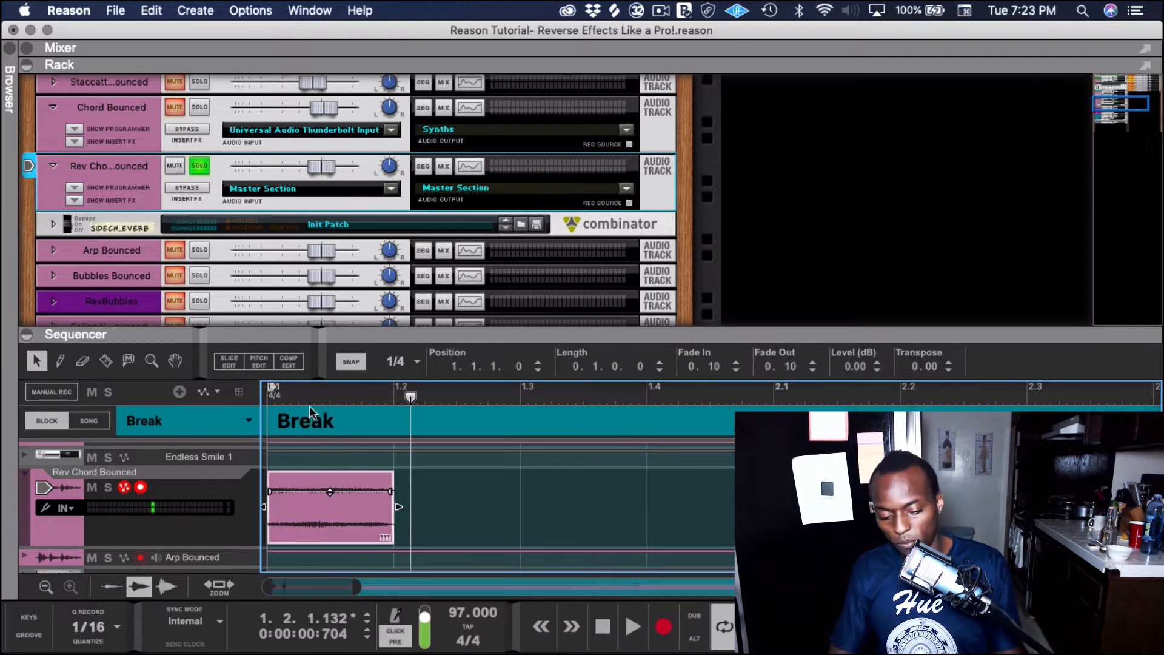
drag(326, 399, 190, 397)
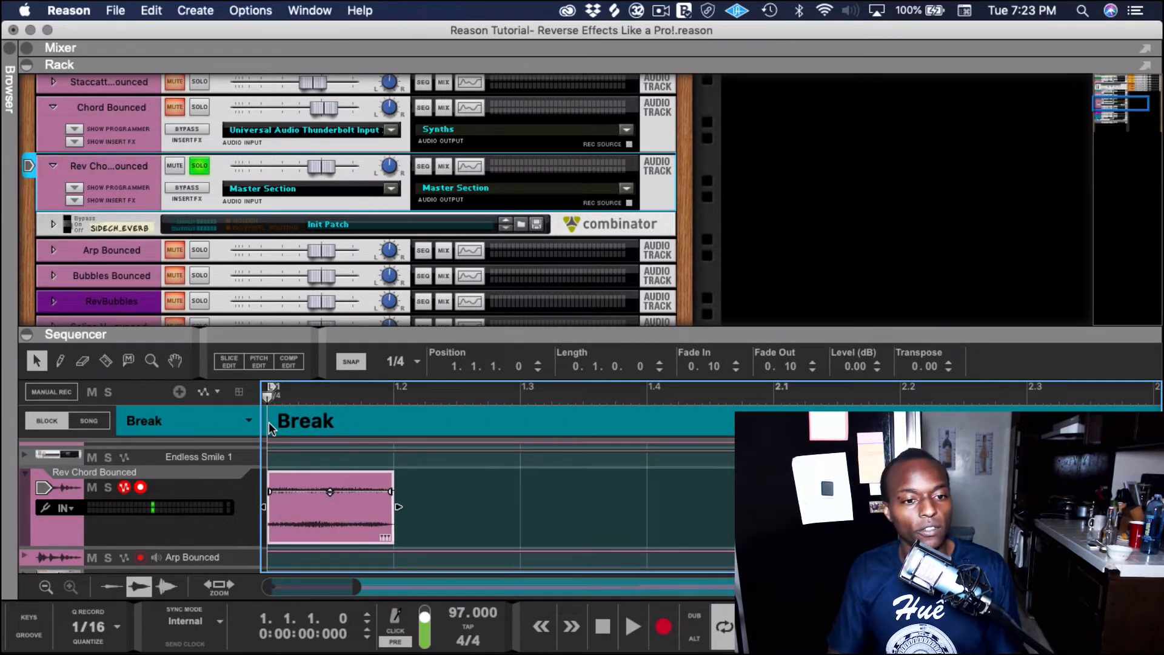
key(space)
key(space)
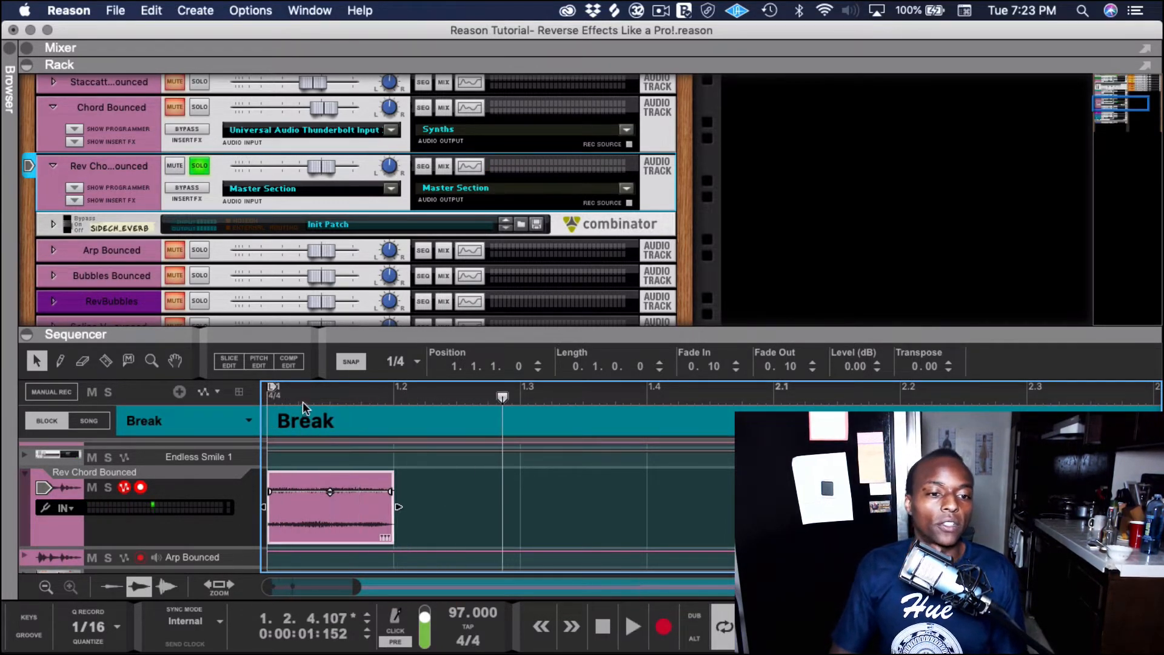
click(303, 402)
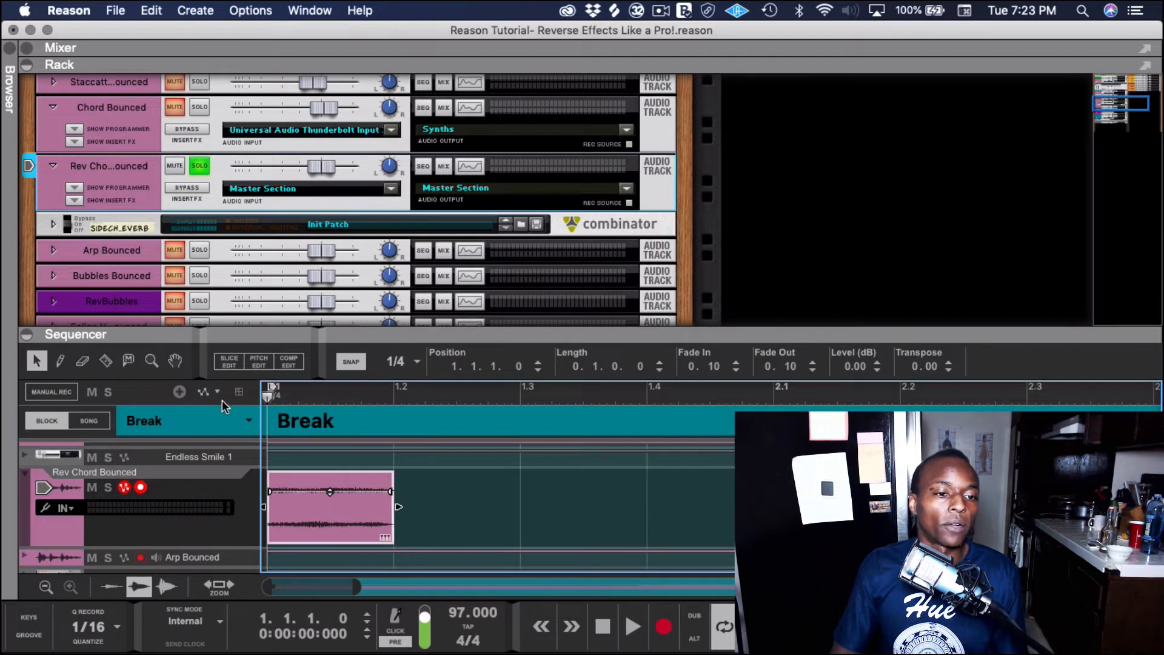
Step: Show the insert effects of the Rev Chord Bounced track and open the Quasar Utilities folder in the browser
click(76, 199)
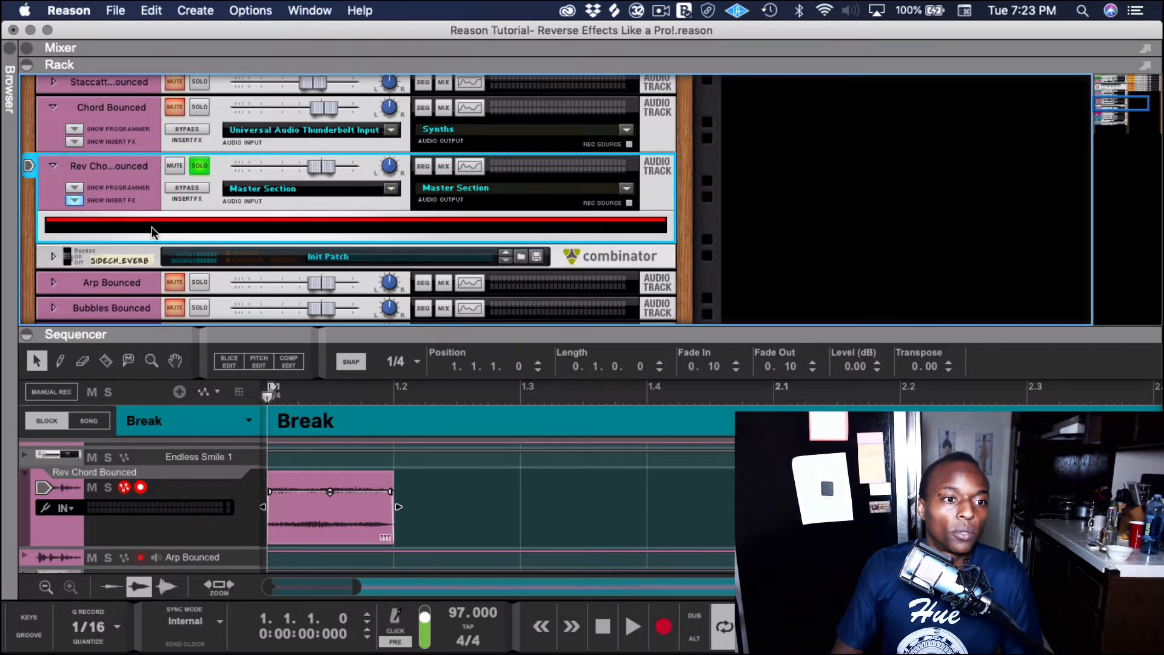
click(9, 67)
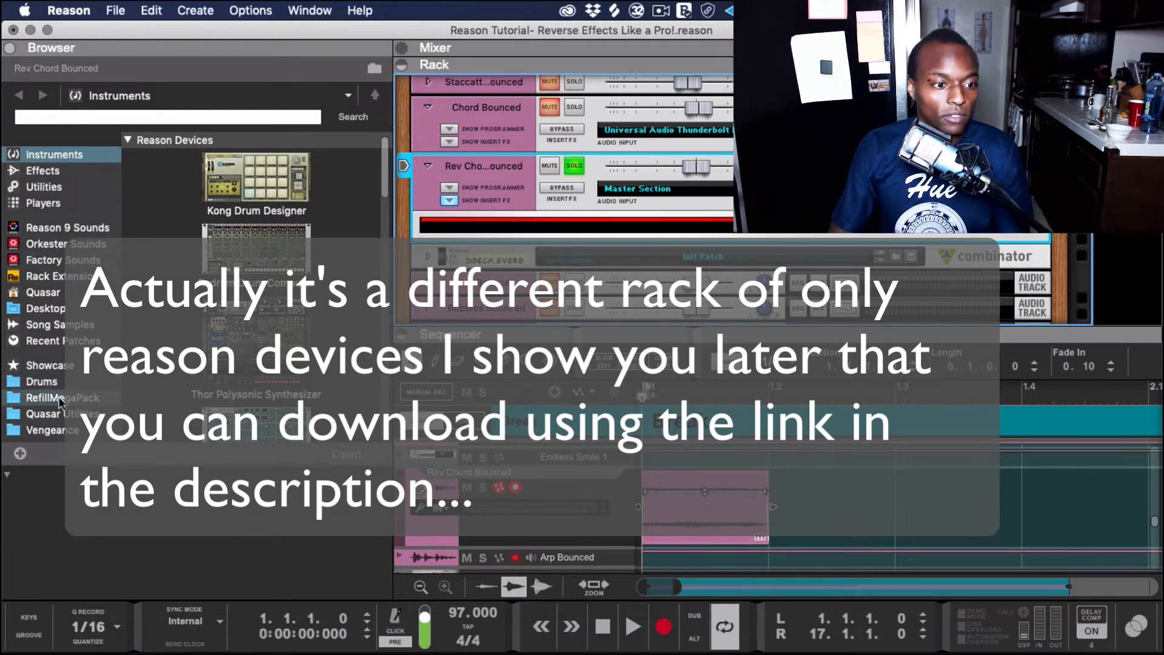
click(42, 413)
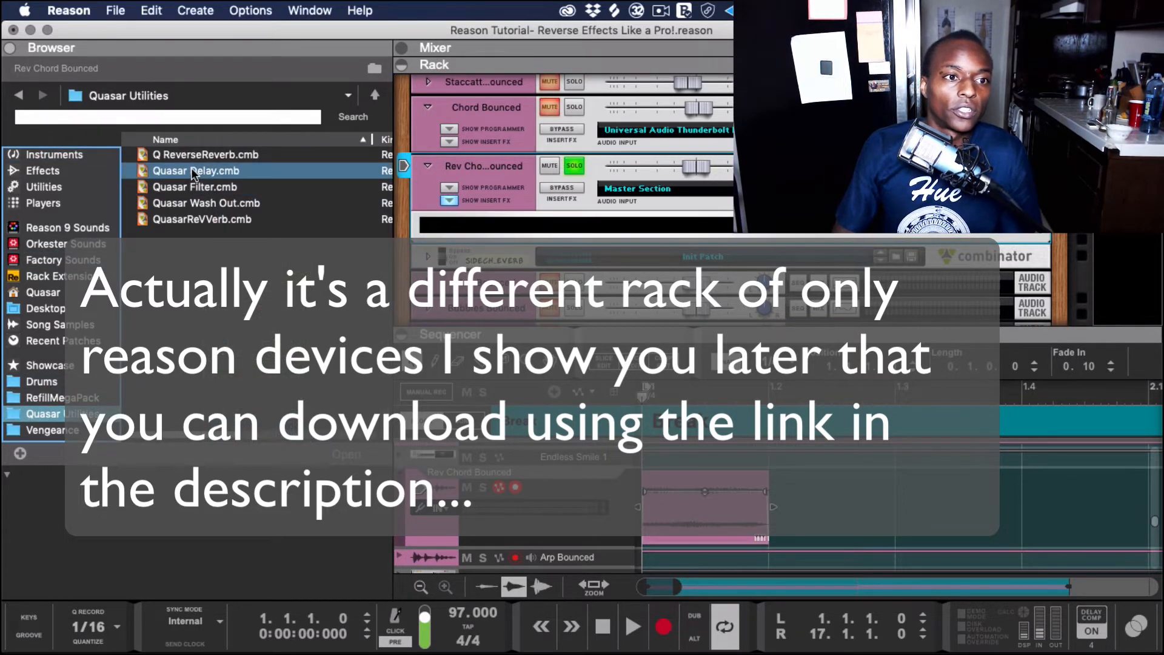
Step: Try loading the Q ReverseReverb.cmb patch onto the Rev Chord Bounced track, look through its devices and undo the load
click(169, 155)
drag(144, 159, 433, 496)
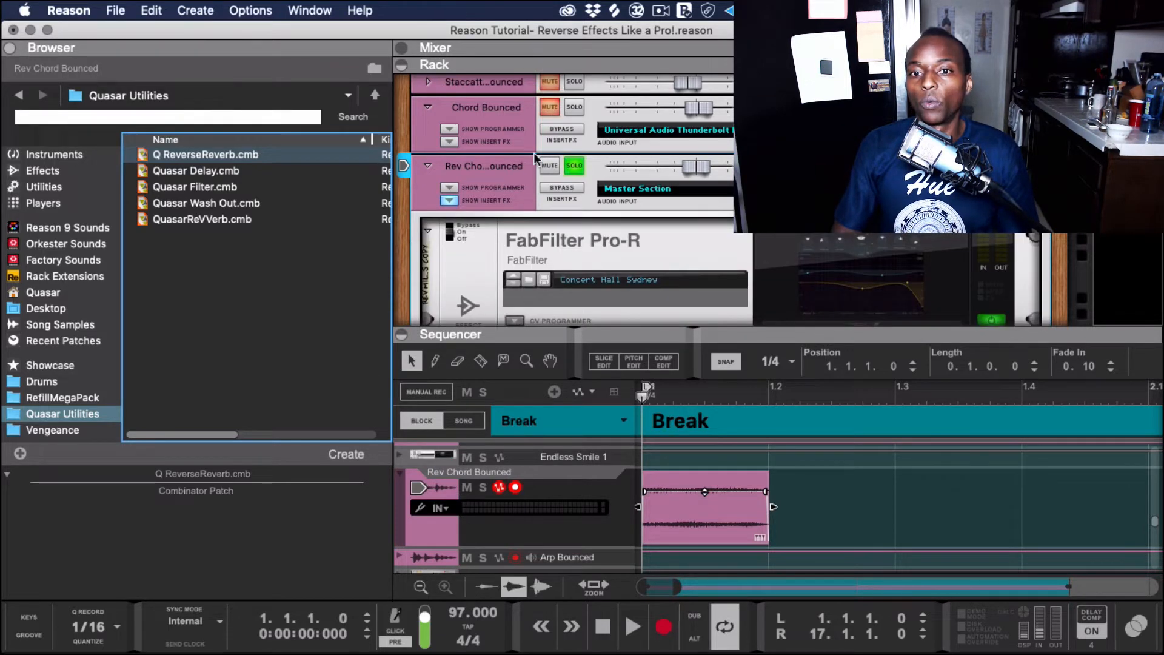
scroll(514, 197, down, 4)
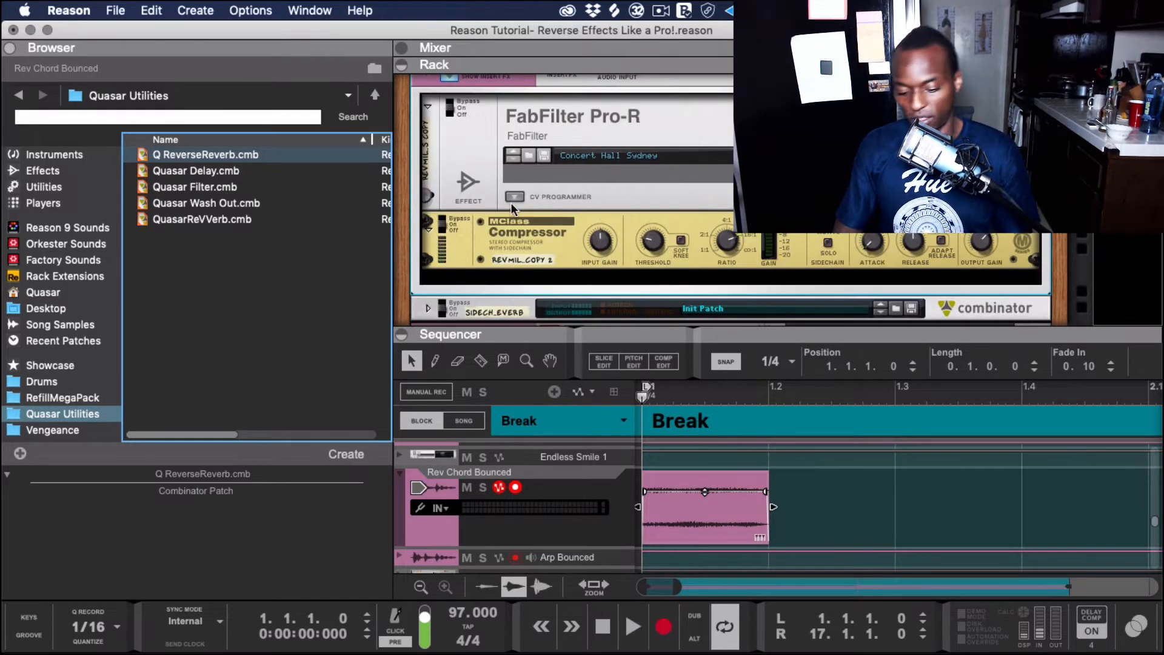
key(super+z)
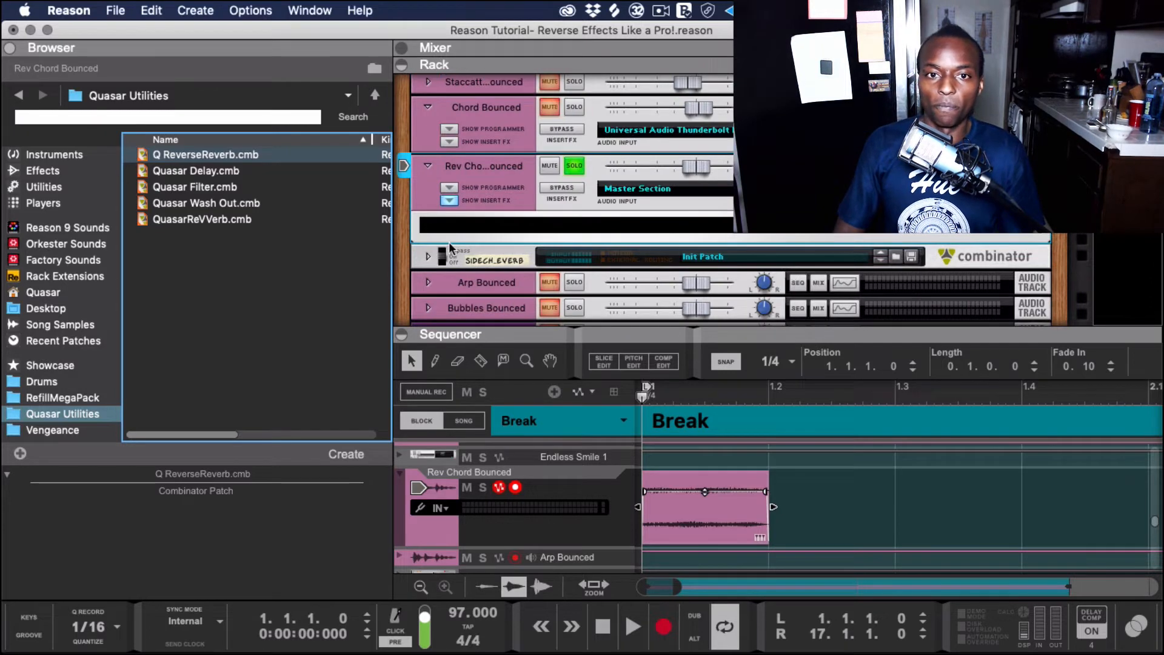
Step: Try placing Q ReverseReverb.cmb as a separate Combinator below the insert effects area, and undo it
mouse_move(156, 155)
mouse_down()
mouse_move(508, 222)
mouse_move(496, 243)
mouse_up()
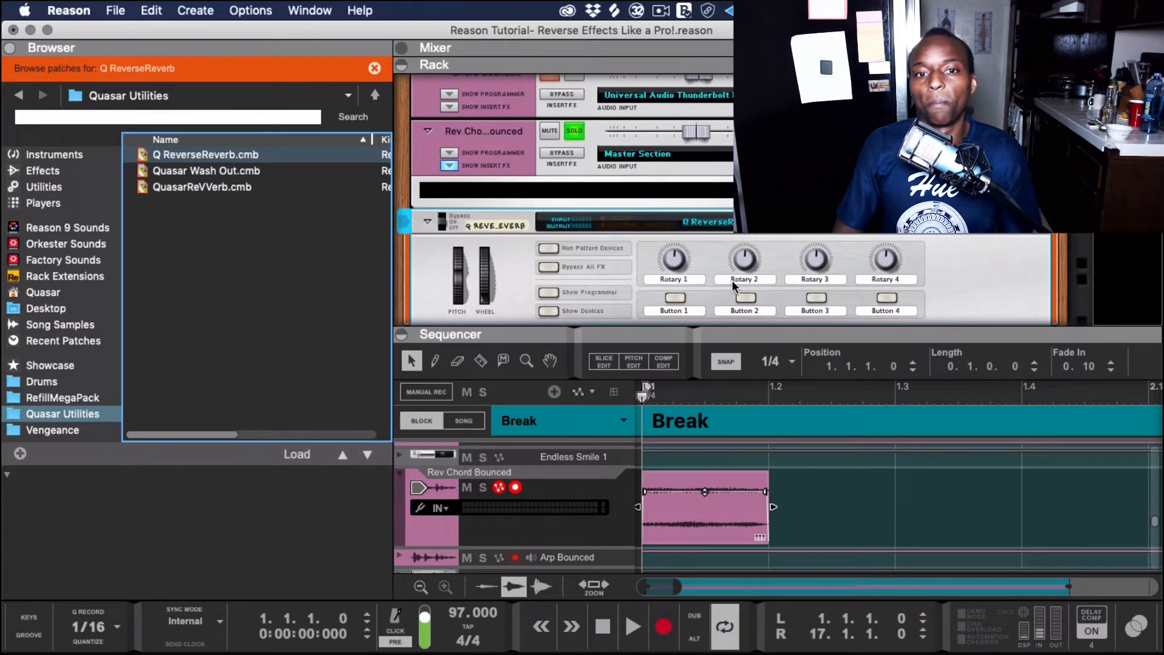
click(472, 226)
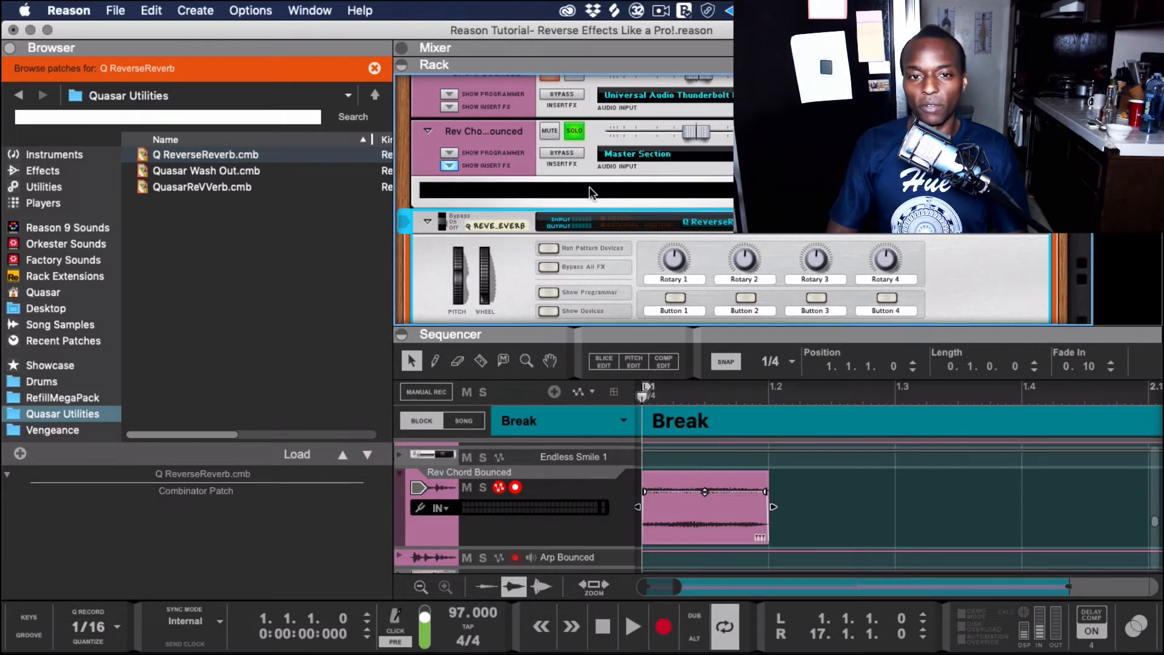
key(super+z)
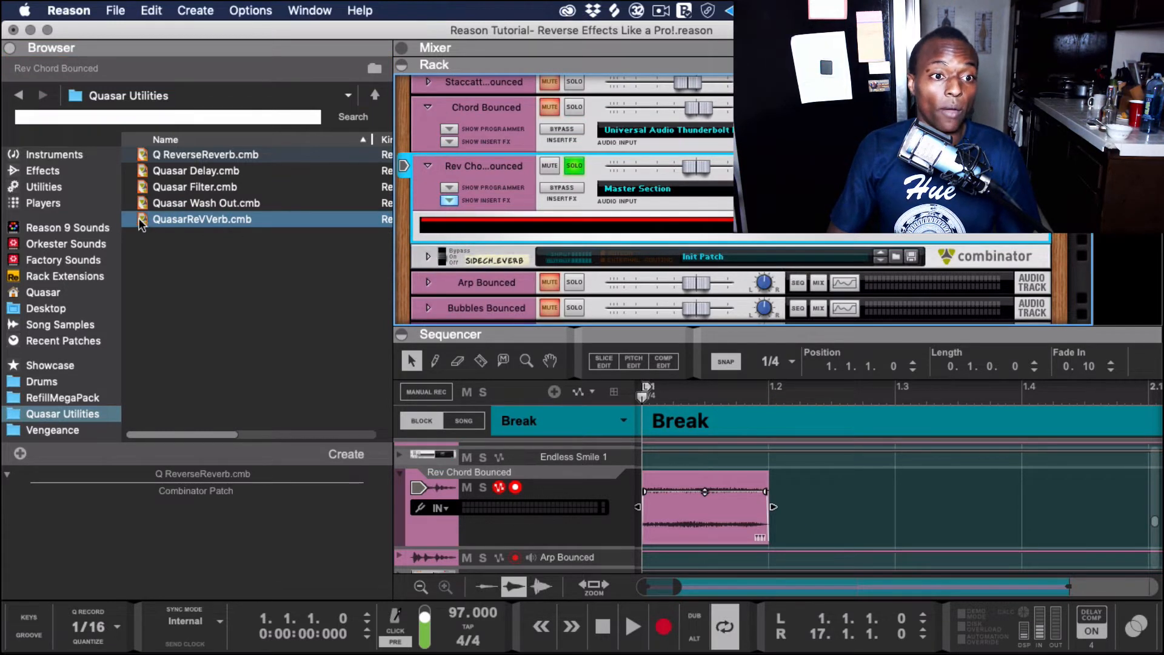
Step: Load Q ReverseReverb.cmb onto the Rev Chord Bounced track as insert effects and select its MClass Compressor
drag(151, 154, 428, 514)
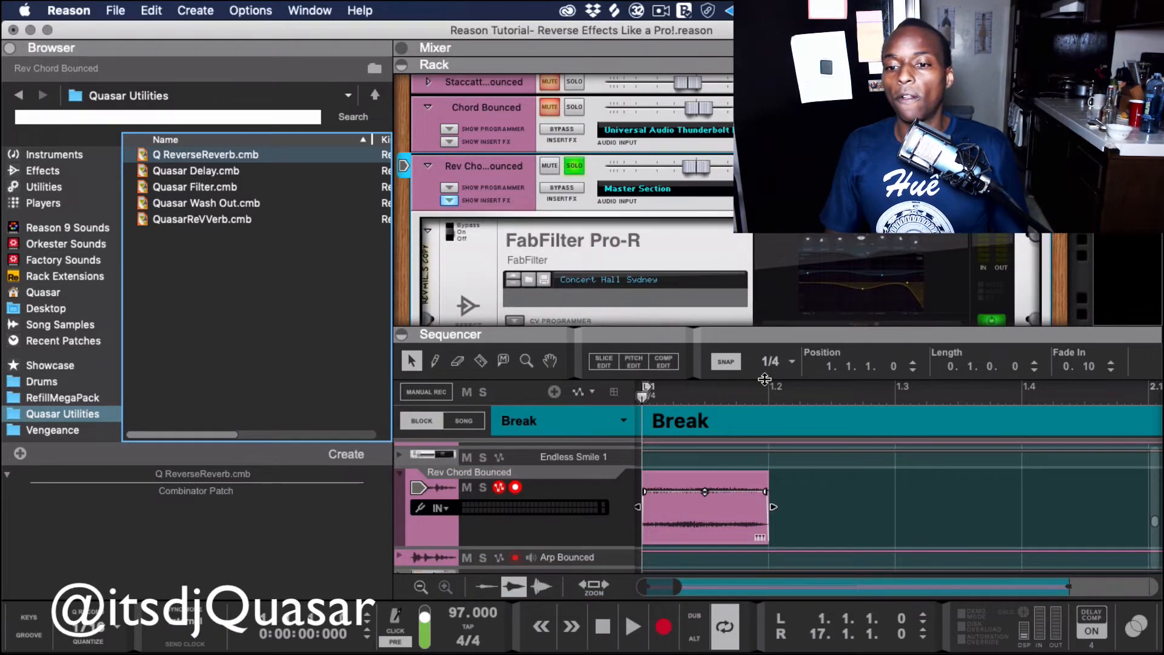
click(785, 257)
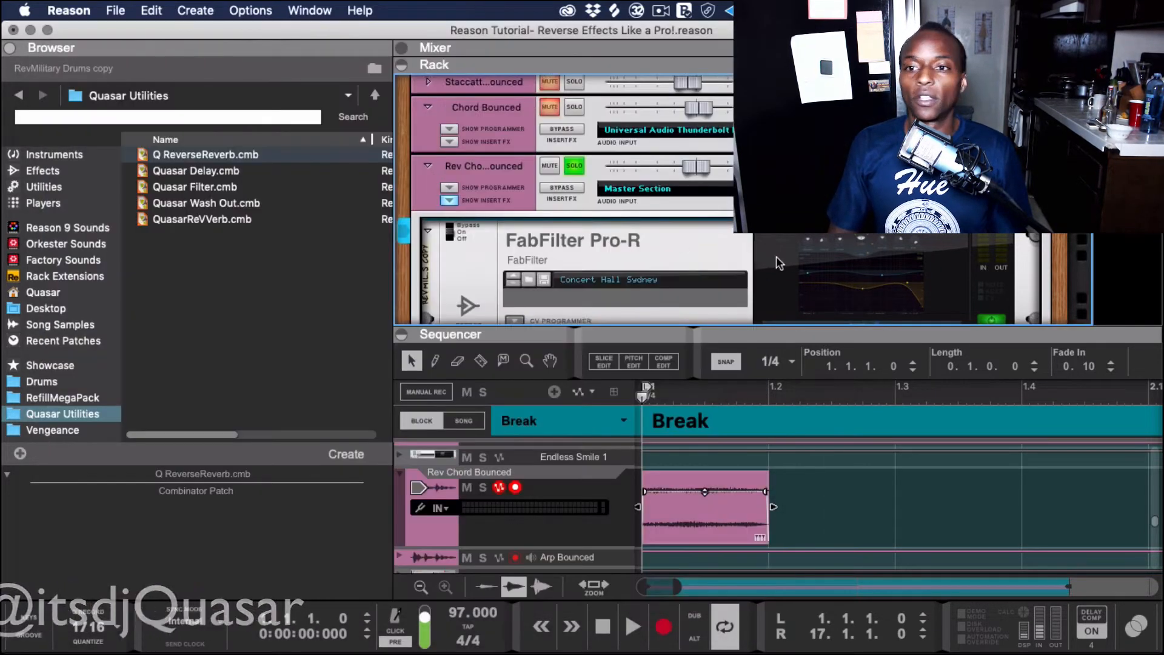
click(55, 52)
click(774, 252)
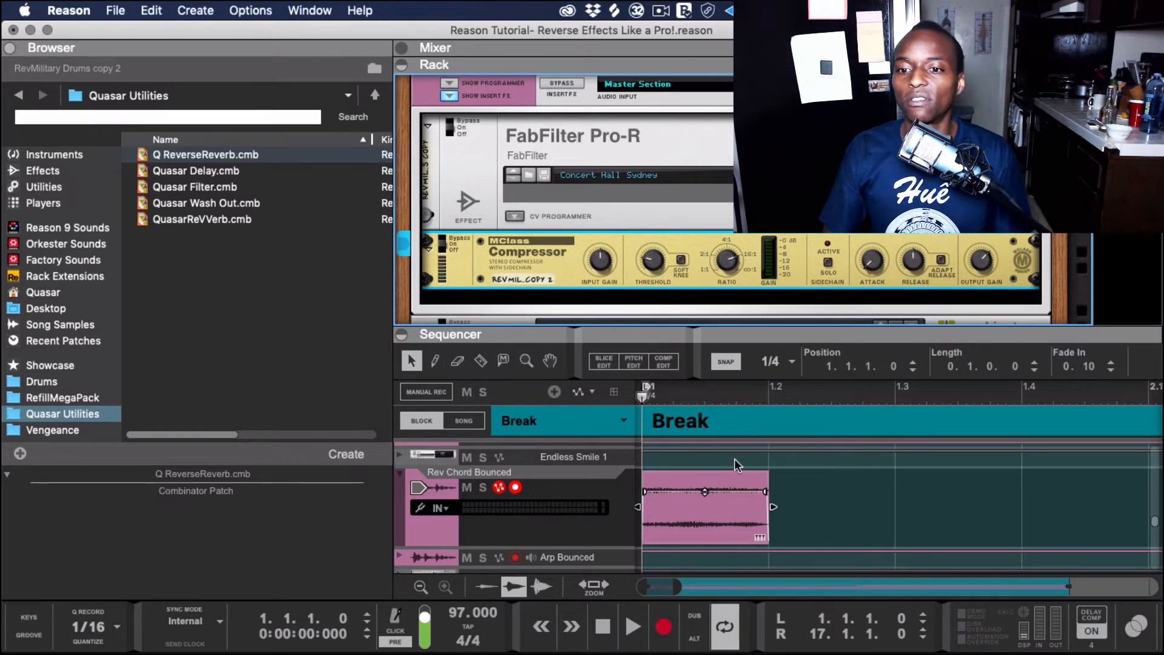
Step: Audition the reversed chord through the reverb and compressor from the start of the Break block
key(space)
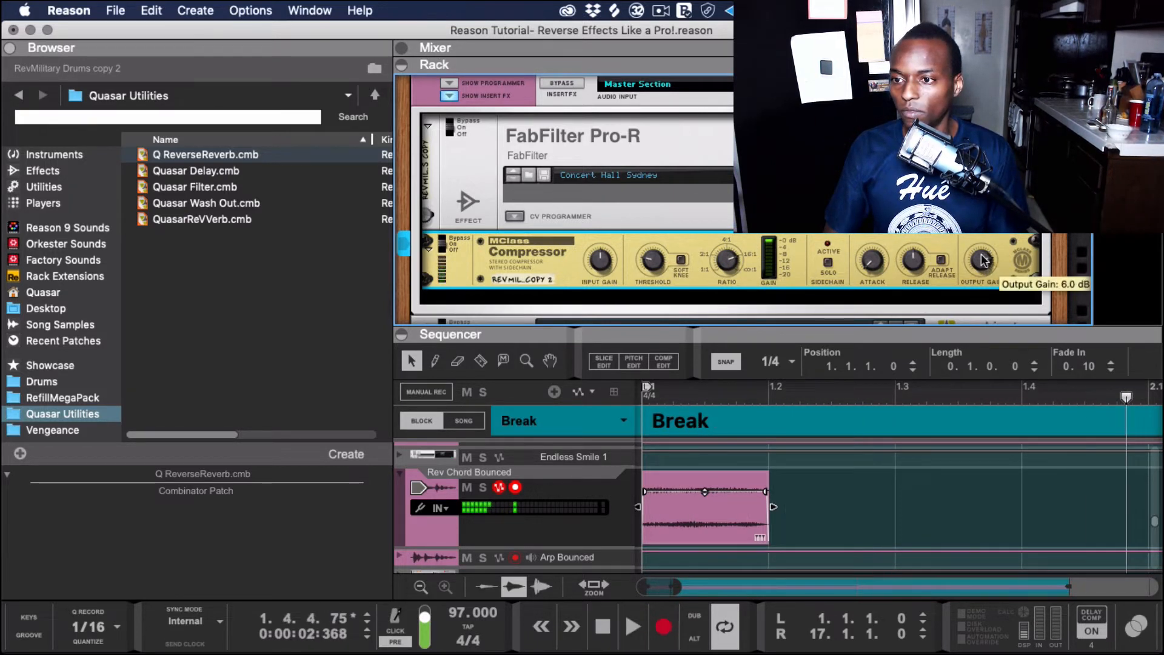
key(space)
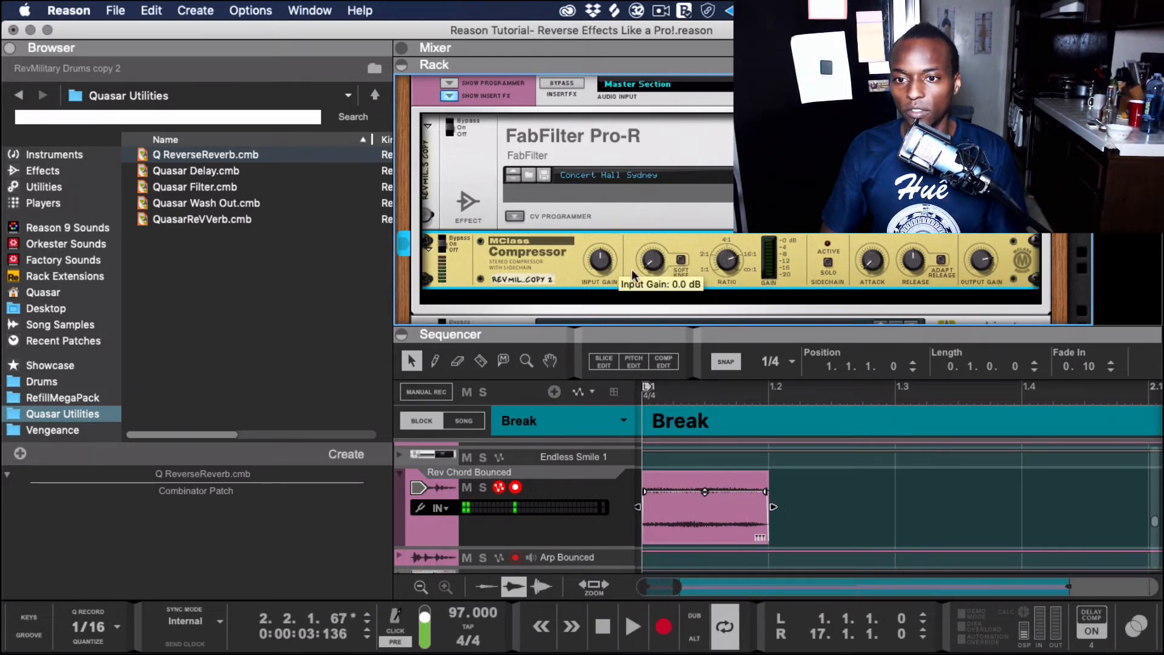
click(628, 399)
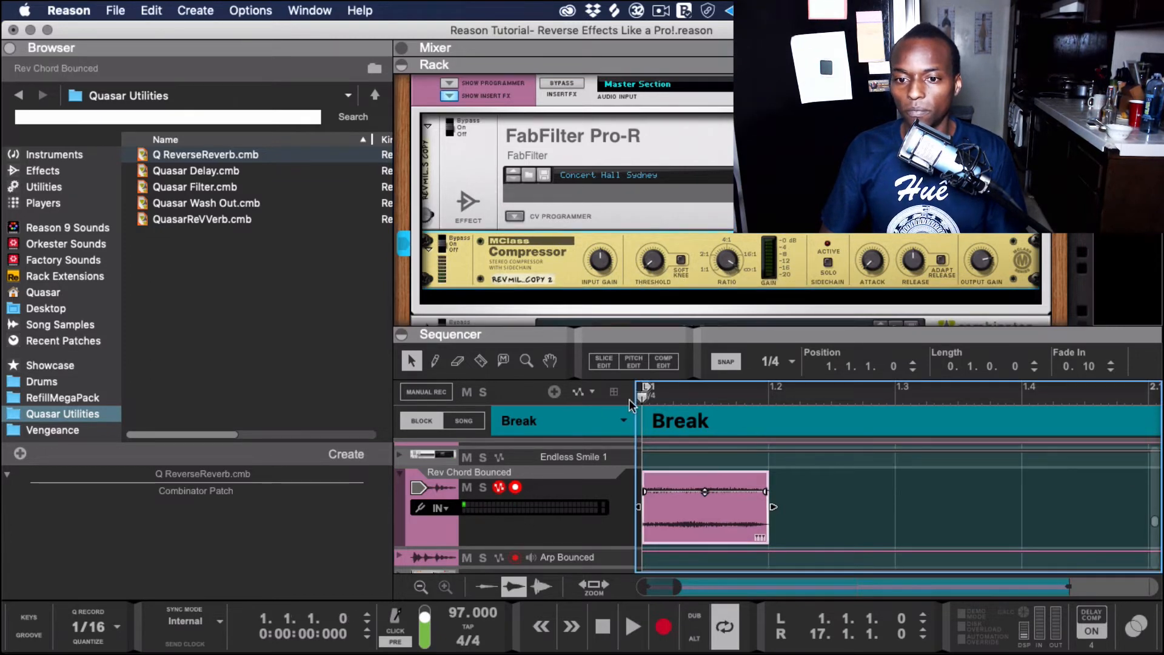
key(space)
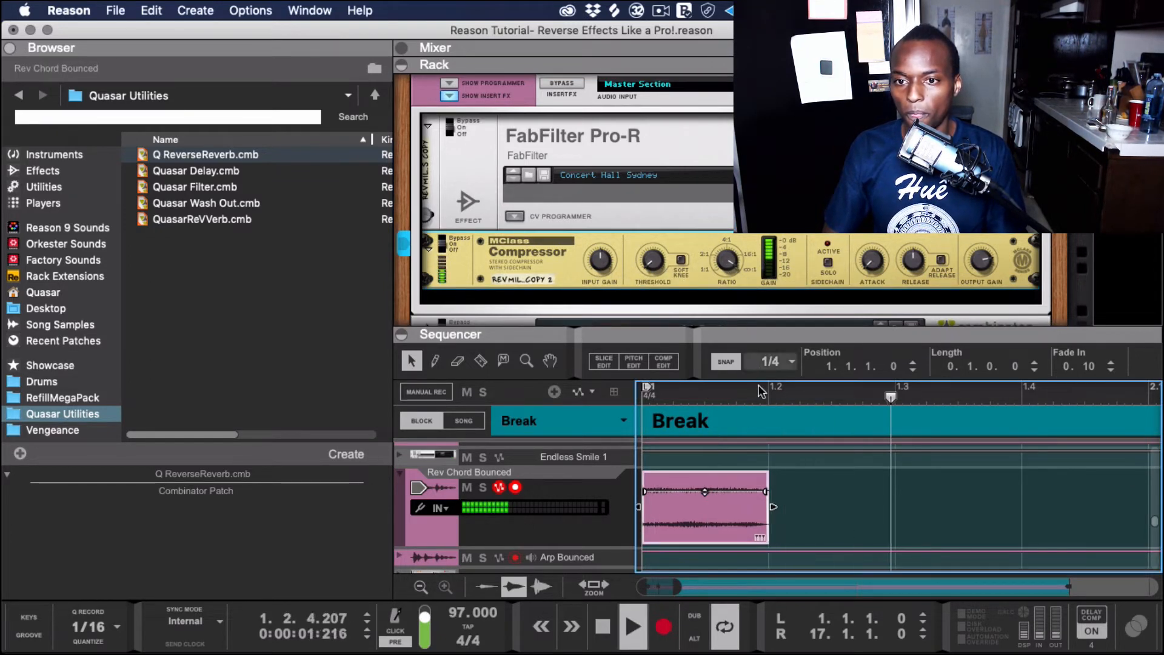
Step: Raise the MClass Compressor's input gain, set its output gain to 10.5 dB and audition the chord from the start
click(588, 242)
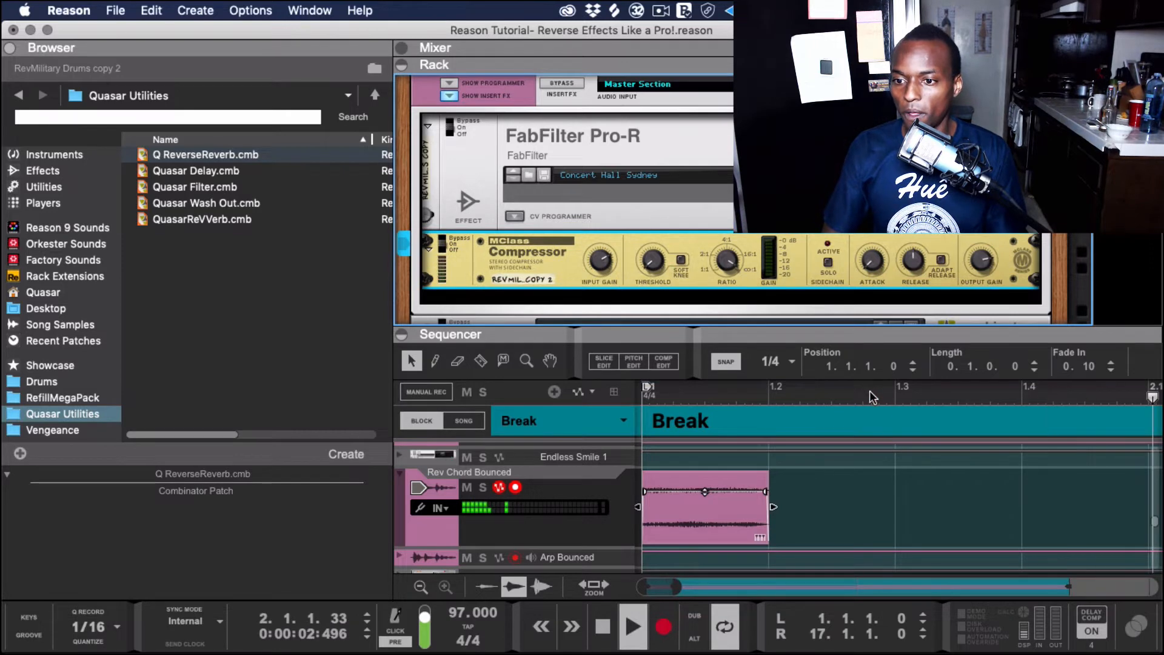
key(space)
click(645, 393)
click(979, 273)
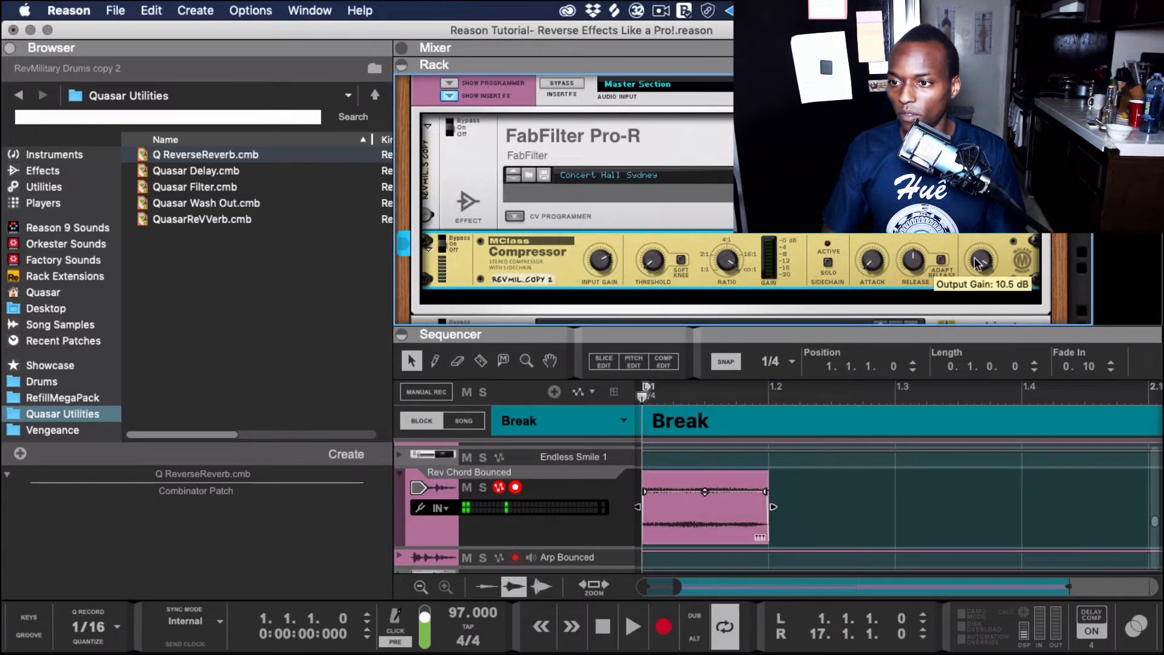
key(space)
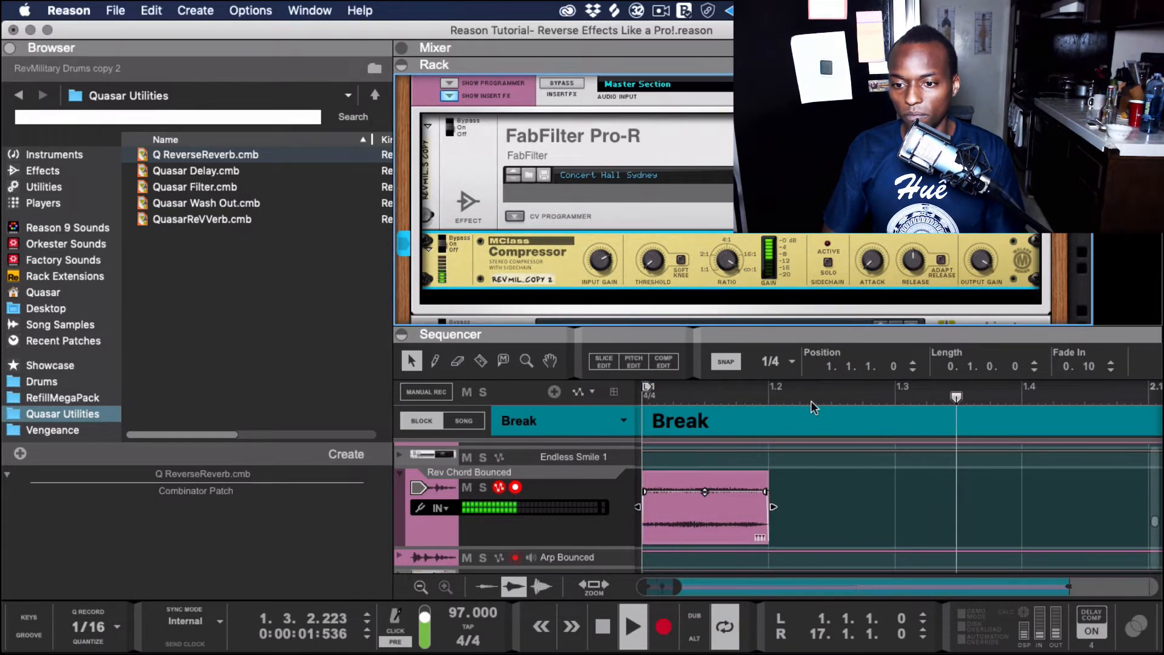
key(space)
Step: Set the MClass Compressor's threshold to -34.3 dB and play the reversed chord from the start of the block
drag(651, 264, 652, 255)
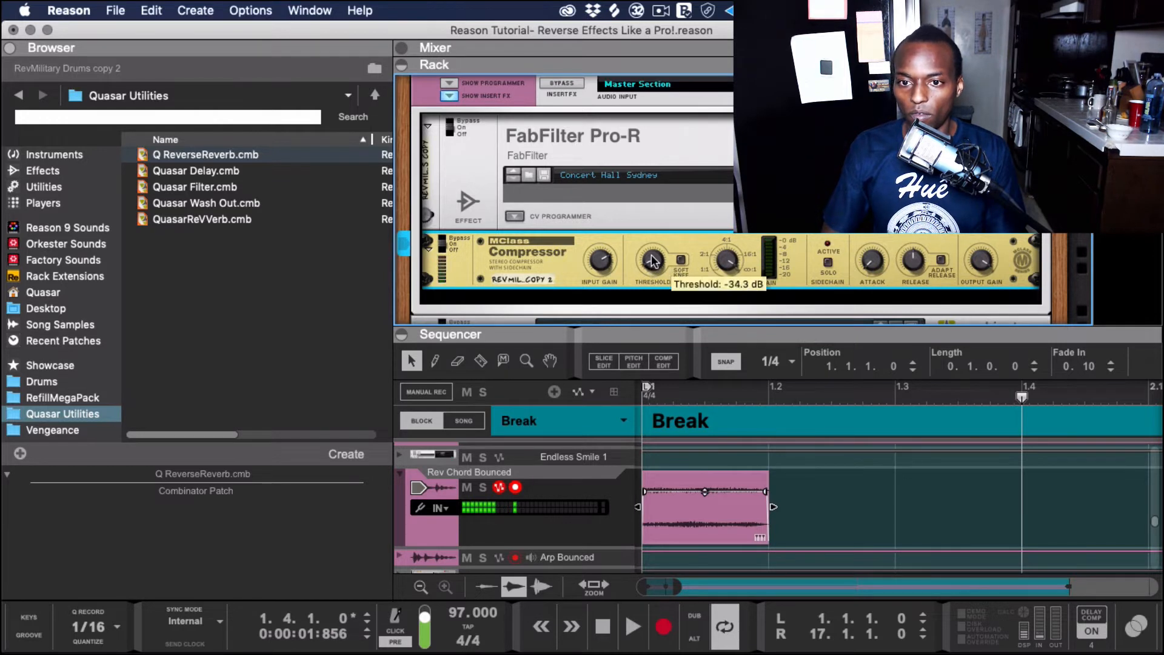
click(683, 391)
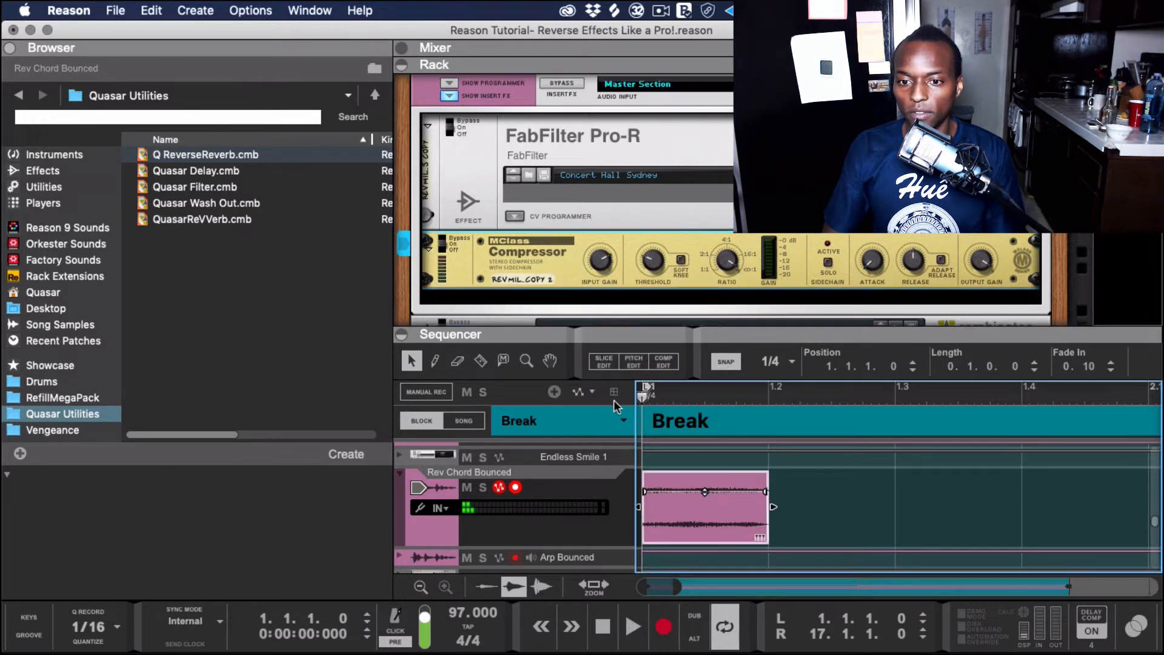
key(space)
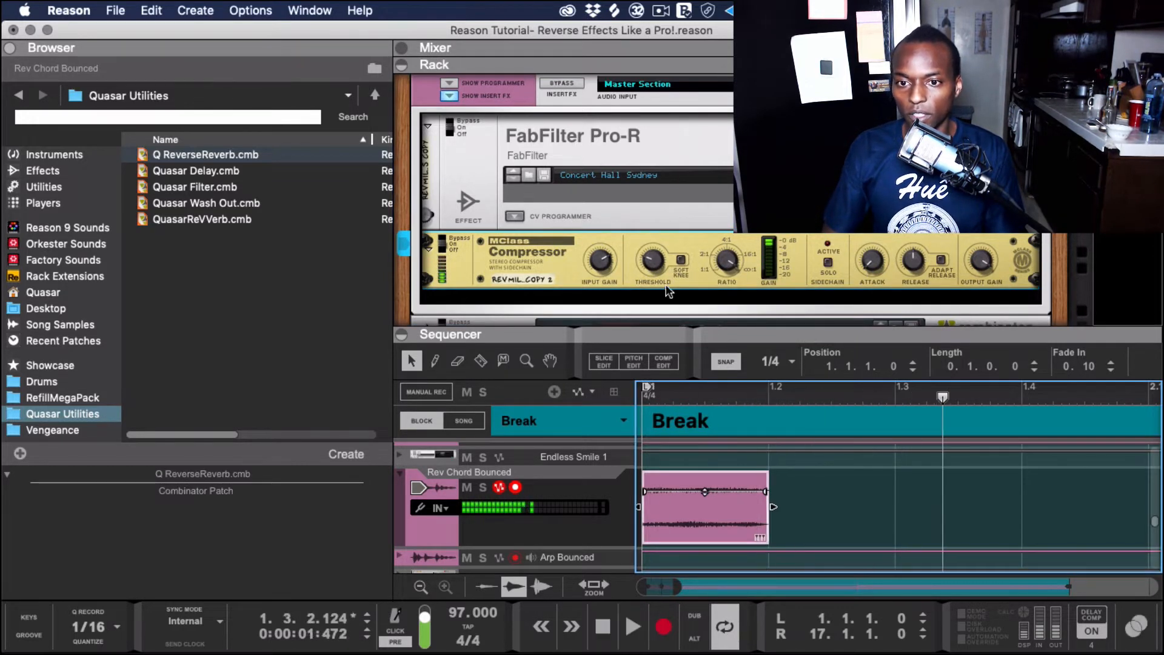
Step: Raise the MClass Compressor's threshold slightly further and listen to the reversed chord again from the start
click(653, 262)
drag(653, 256, 652, 251)
click(664, 393)
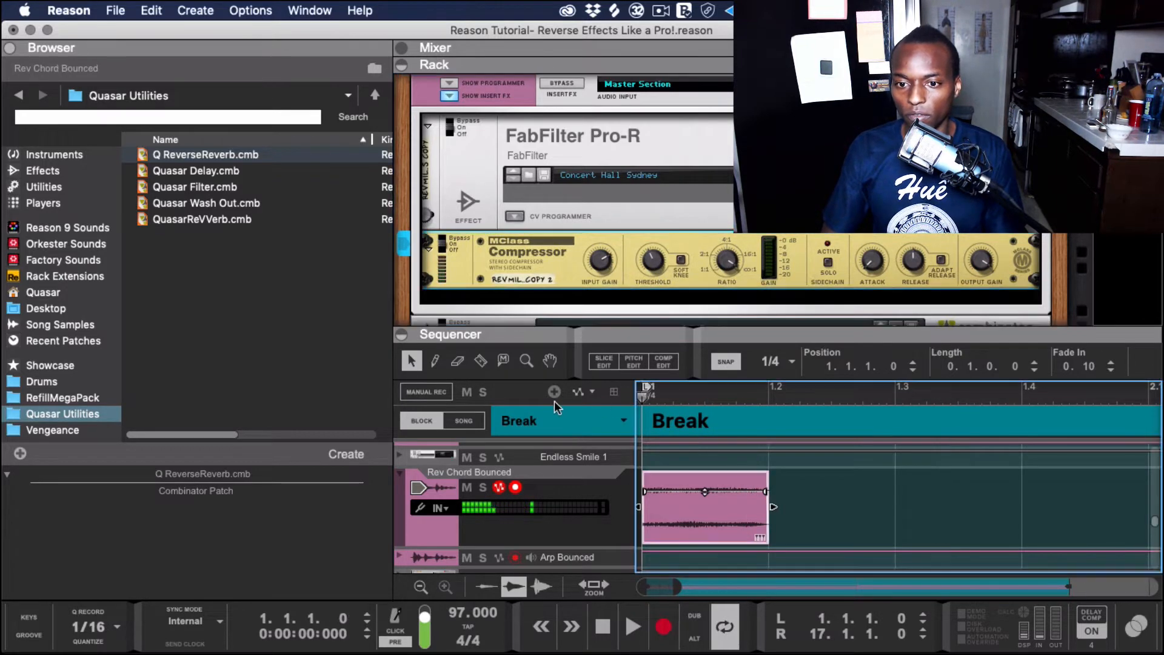
key(space)
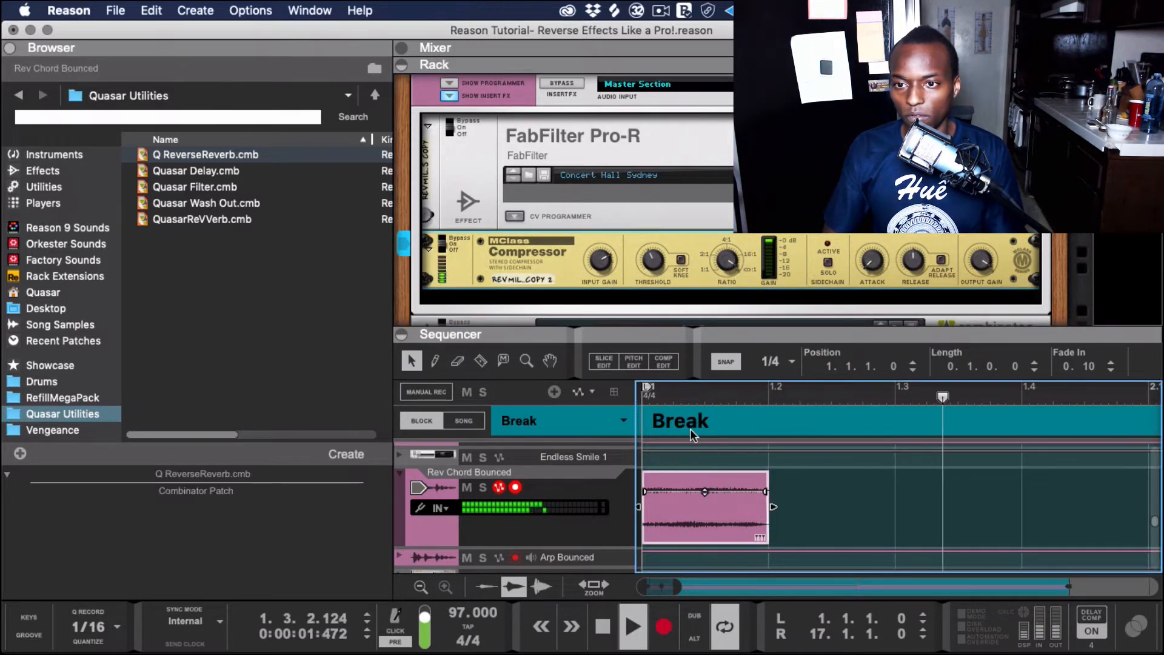
key(space)
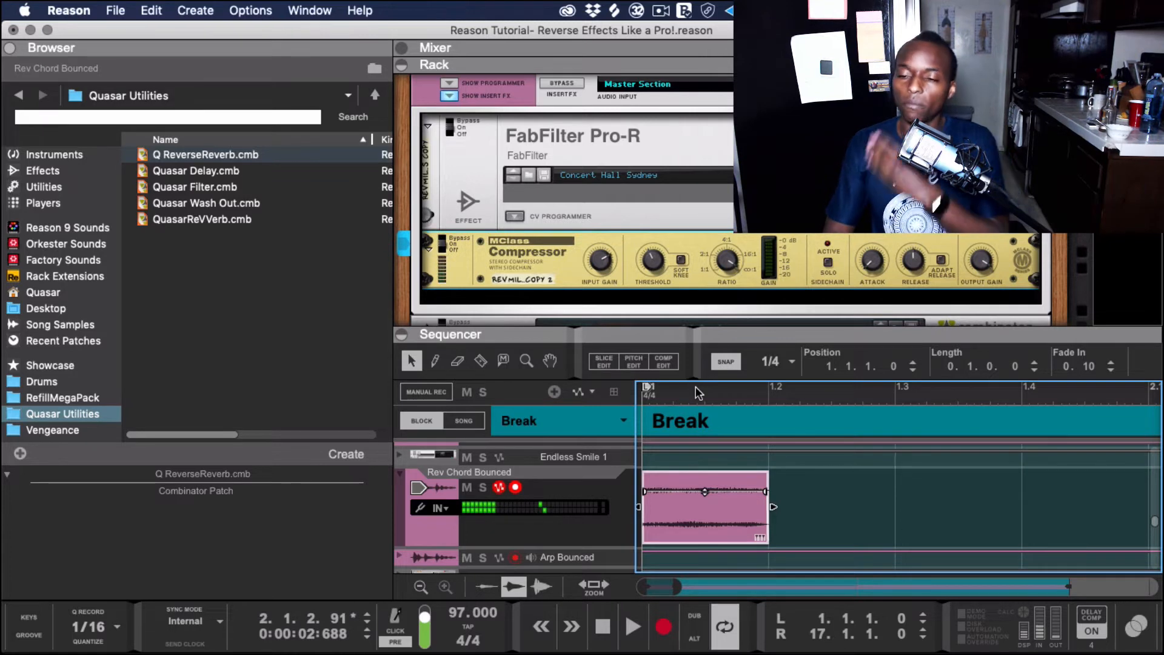
Step: Look over the Bounce options available for the reversed clip on Rev Chord Bounced without applying any
scroll(639, 515, down, 1)
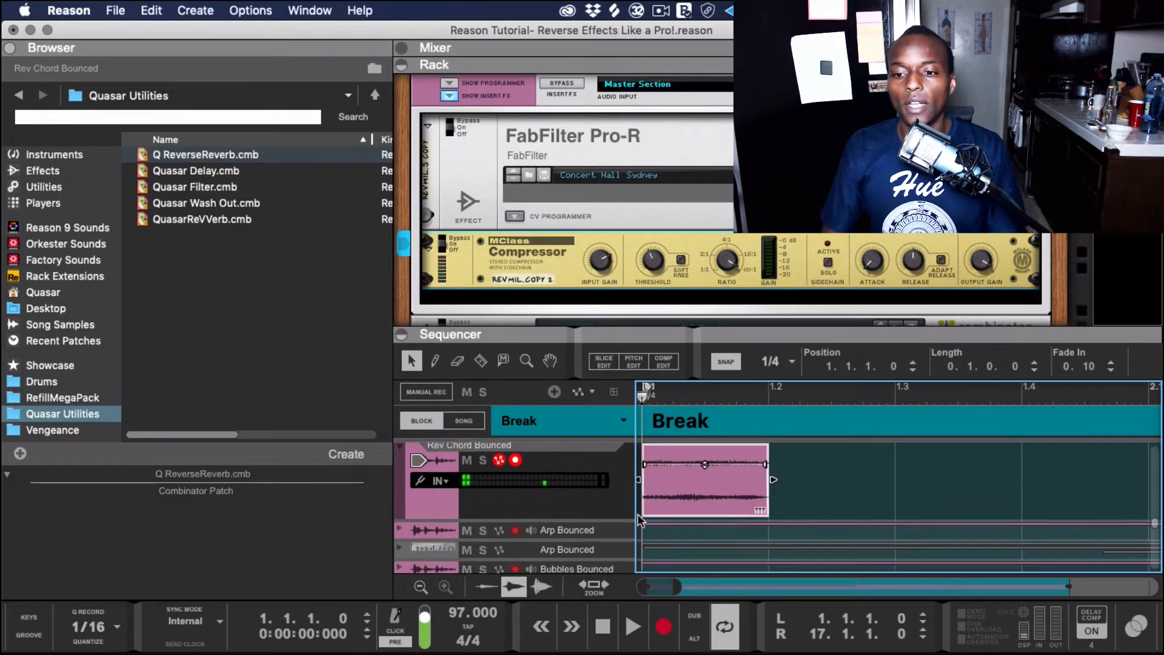
click(435, 515)
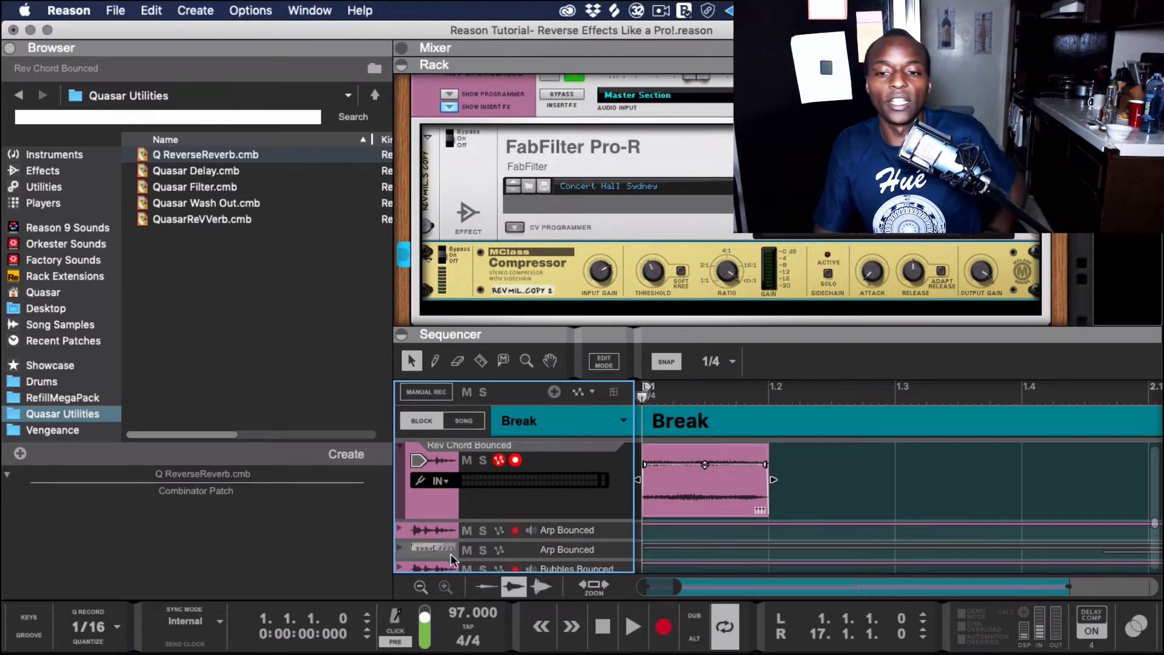
right_click(736, 514)
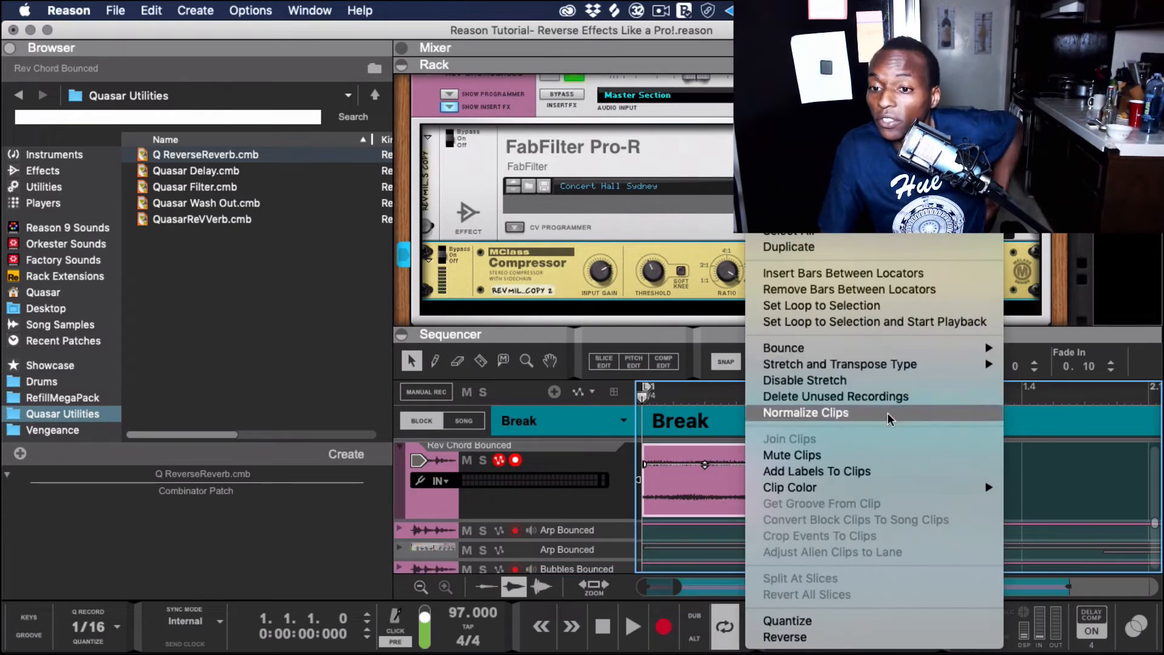
mouse_move(895, 355)
click(1068, 496)
Step: Create a new audio track below Rev Chord Bounced and set its track color to Lilac
click(411, 503)
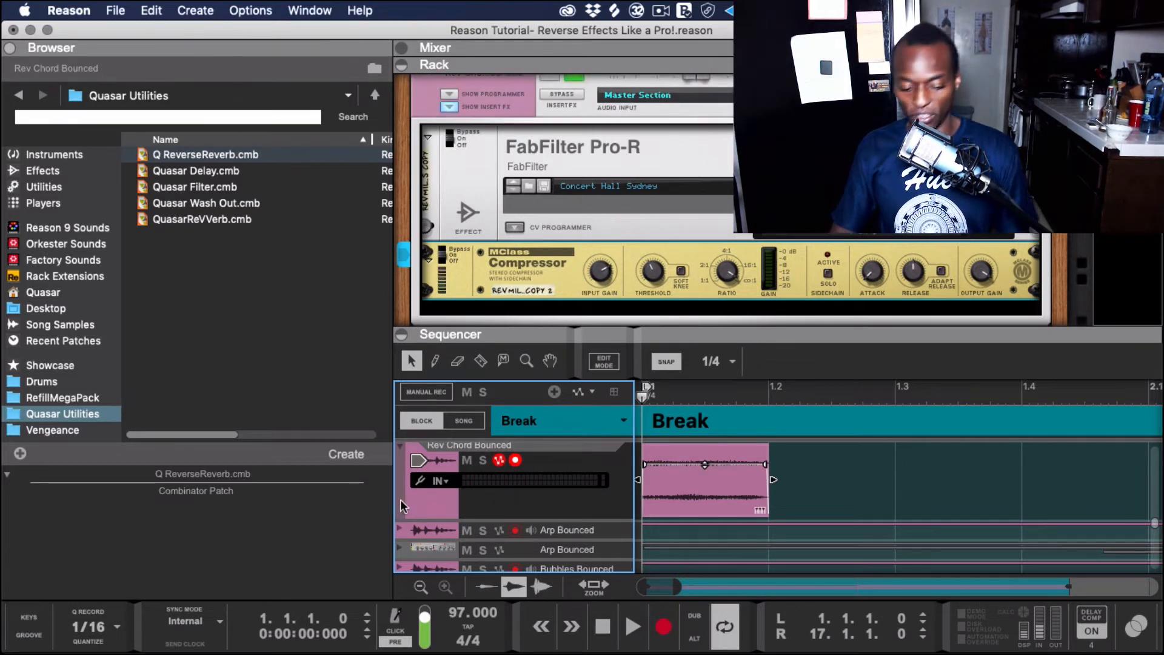
key(super+t)
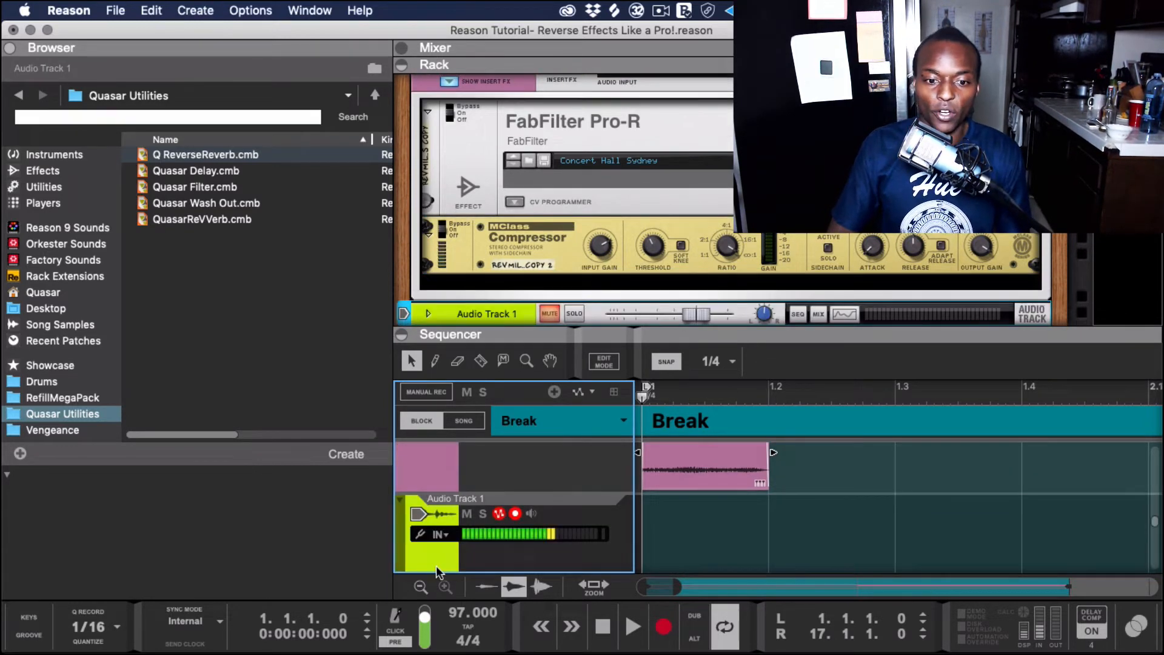
right_click(435, 558)
mouse_move(541, 421)
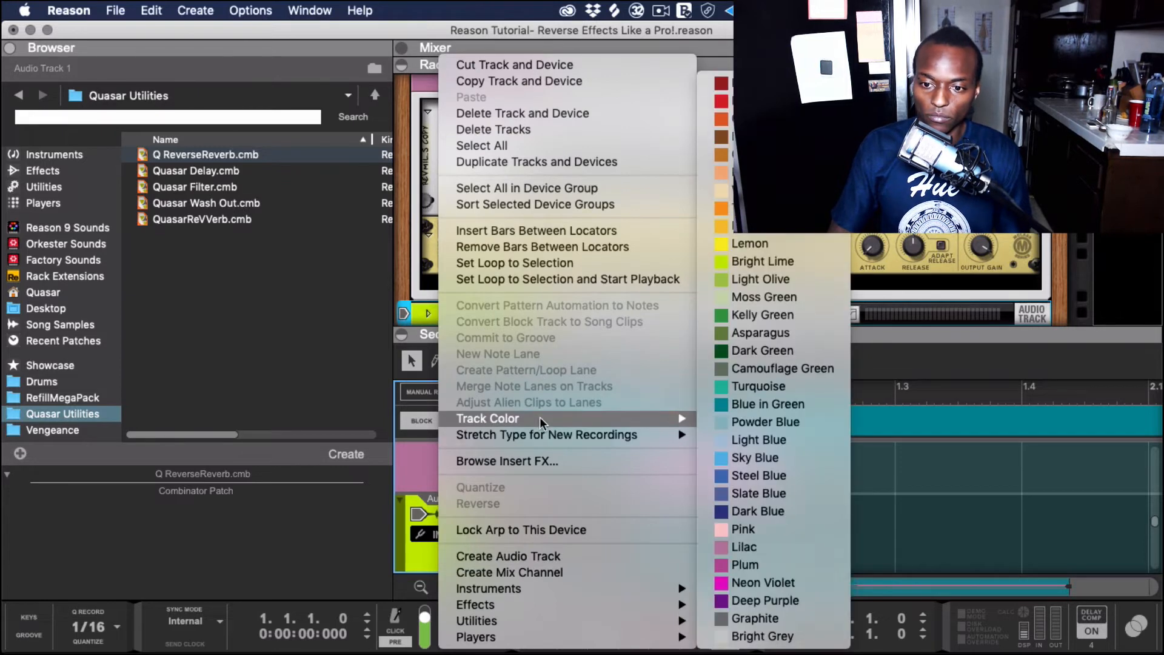
click(720, 549)
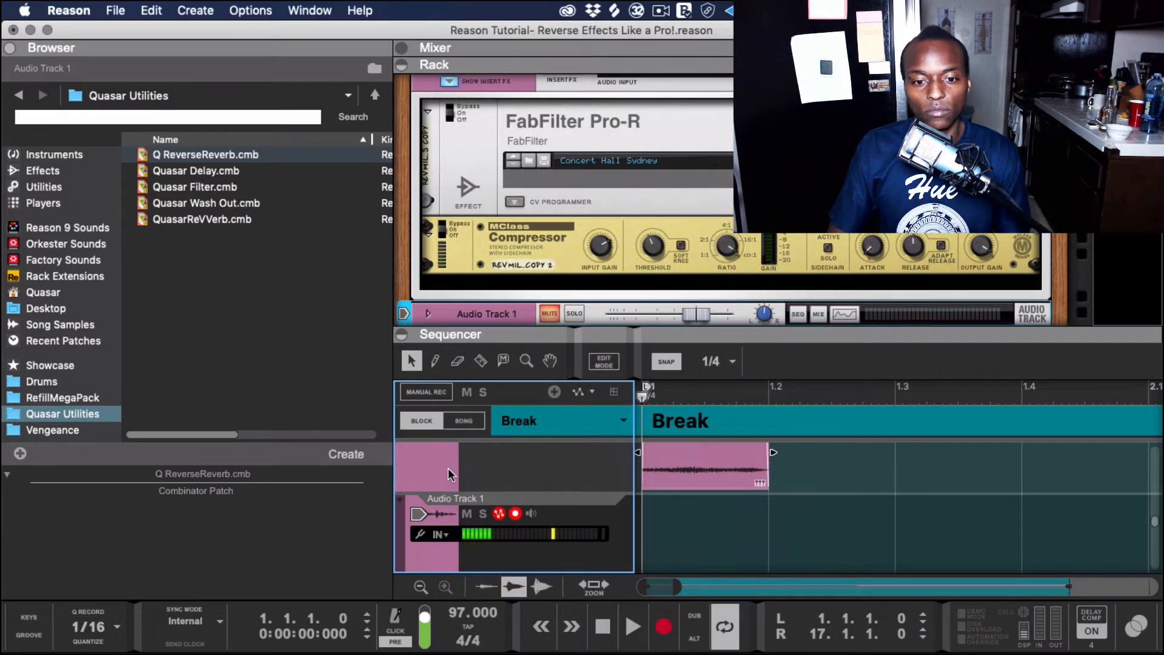
scroll(452, 479, up, 3)
double_click(456, 486)
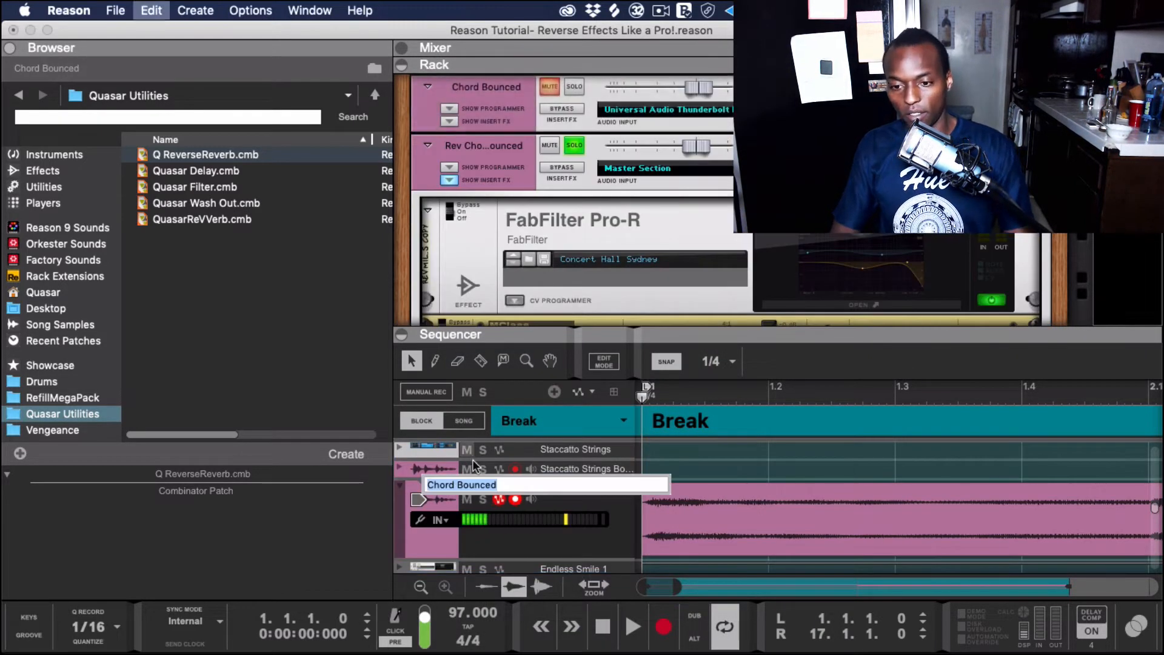
click(434, 541)
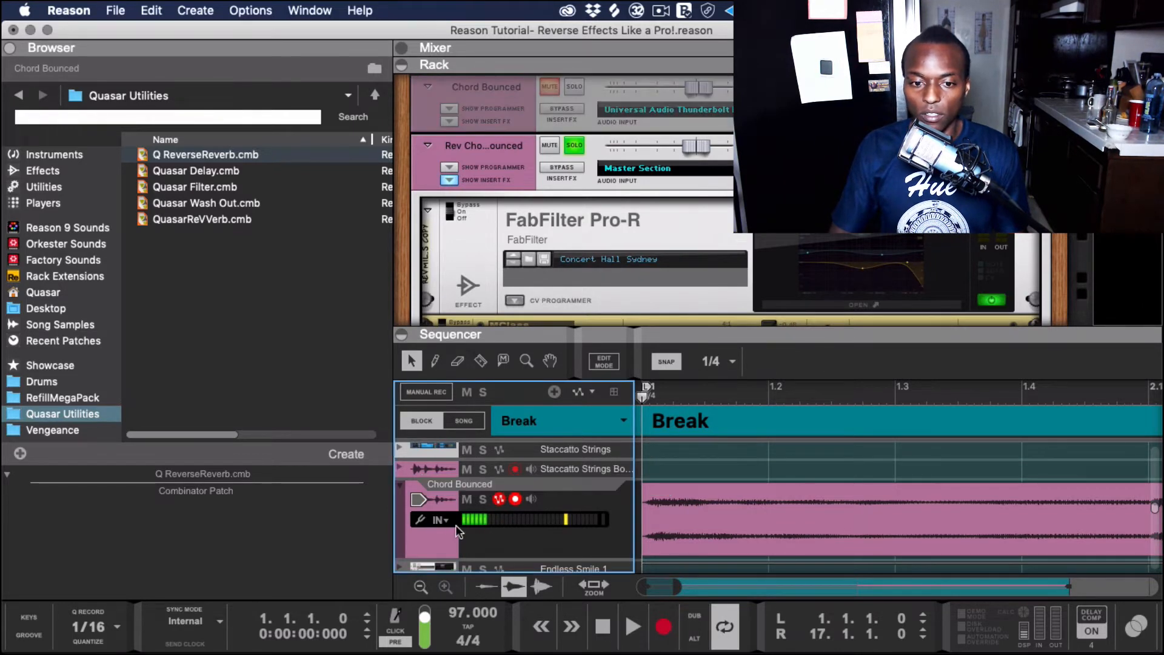
Step: Copy the name of the Rev Chord Bounced track and rename Audio Track 1 as Rev Chord Bounced
scroll(565, 497, down, 5)
click(462, 506)
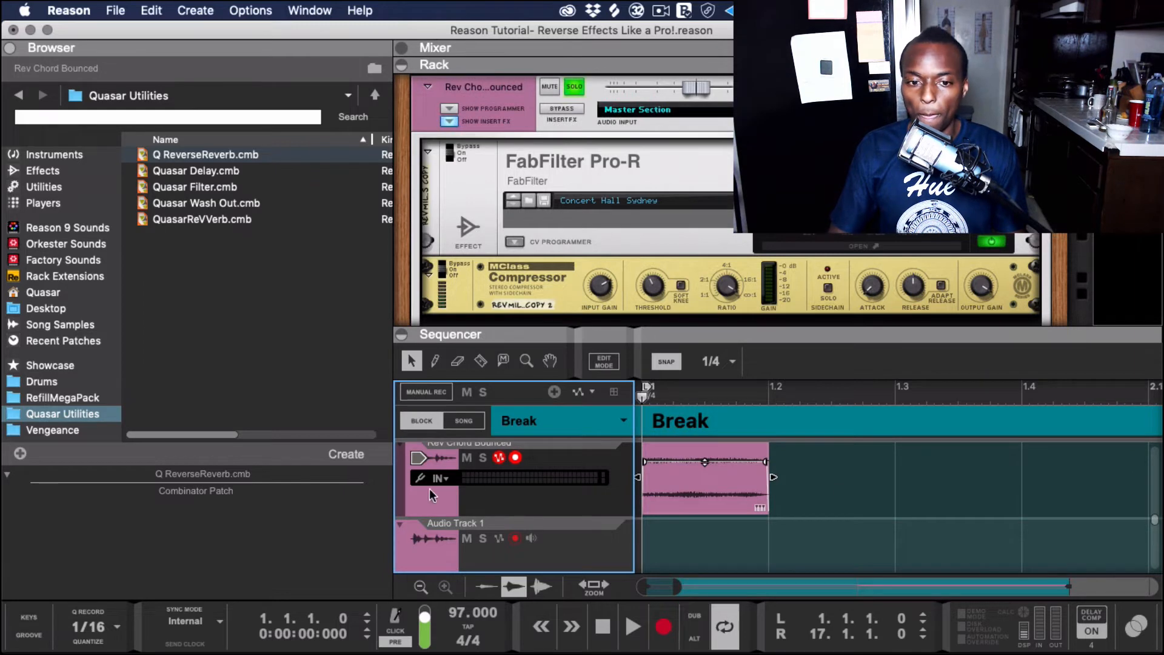
scroll(433, 496, up, 1)
double_click(468, 476)
key(super+c)
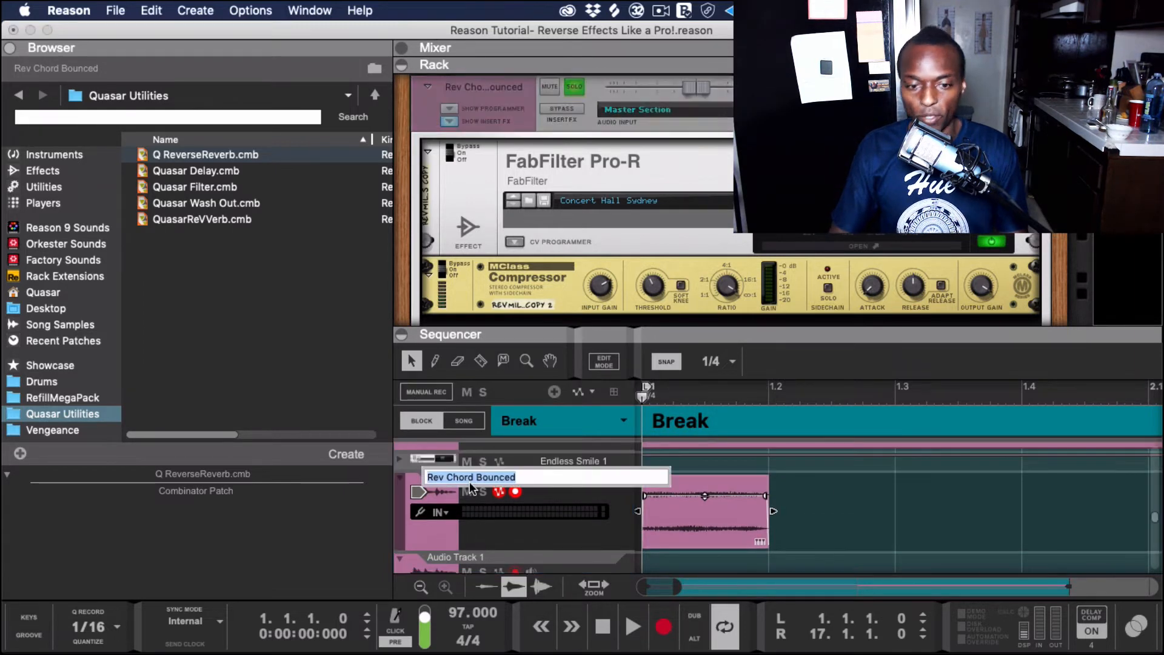
click(484, 558)
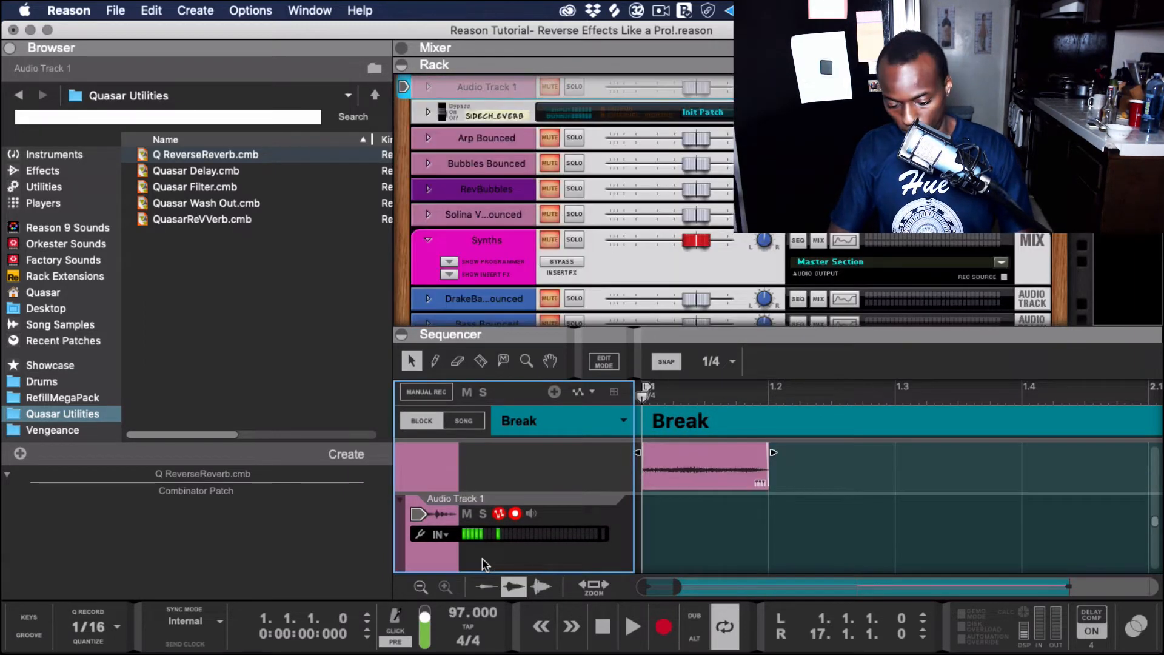
double_click(452, 495)
key(super+v)
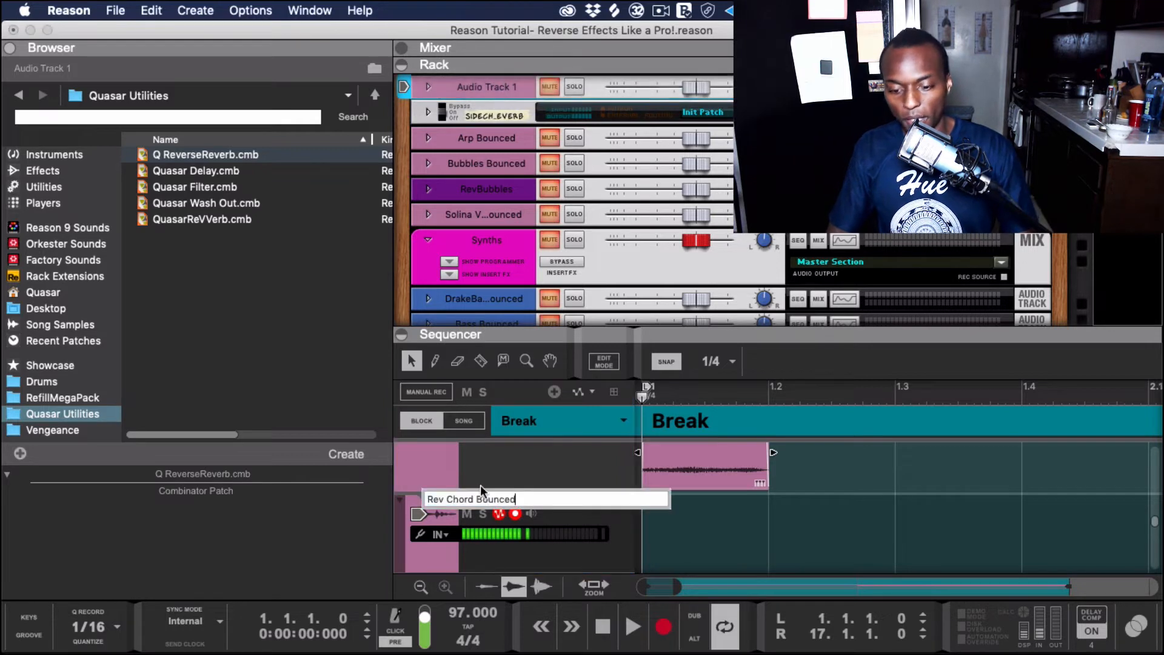
key(Return)
Step: Turn off all solos from the mixer's Master Section and fold the mixer away again
scroll(602, 489, up, 1)
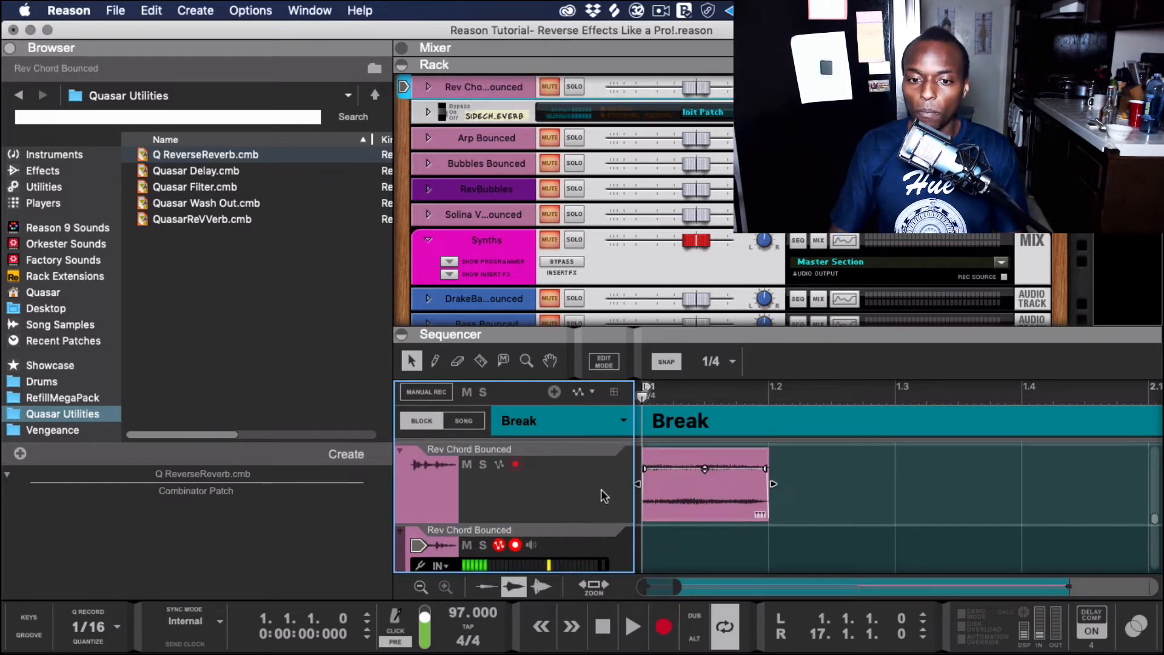
click(440, 501)
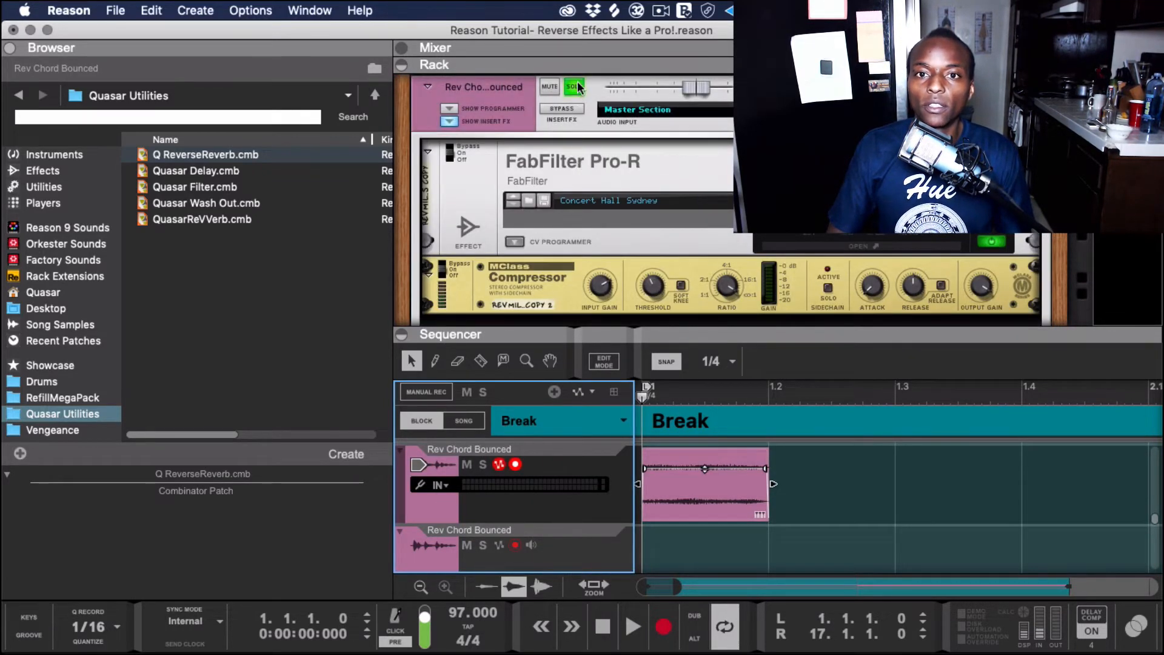
click(406, 48)
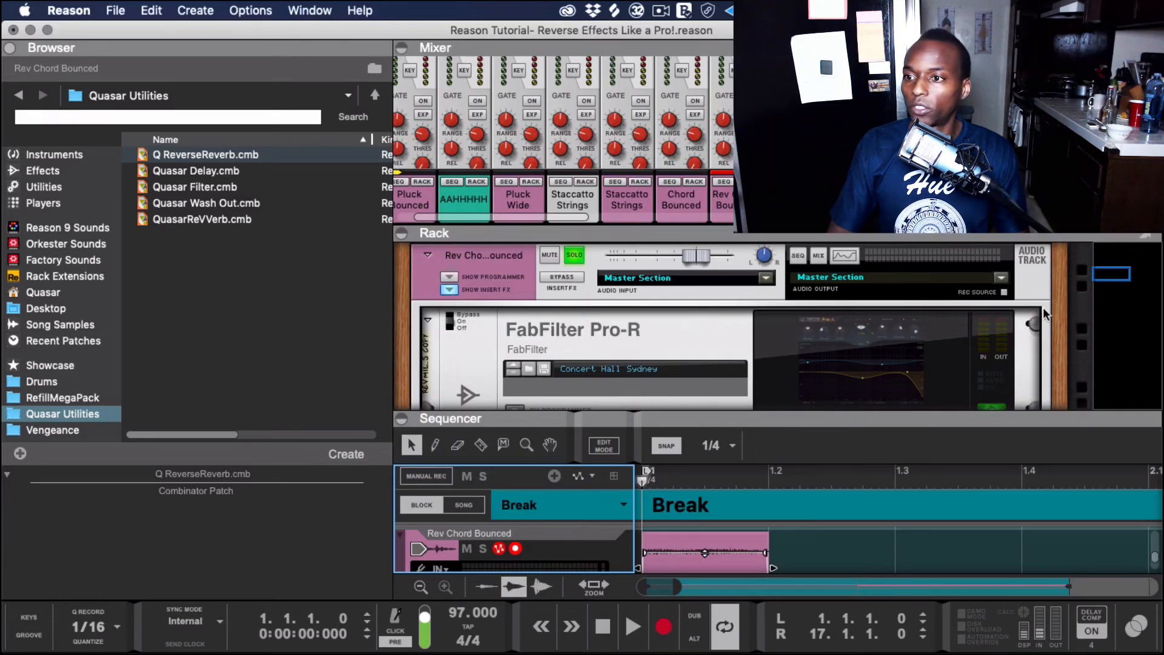
click(1031, 185)
click(402, 234)
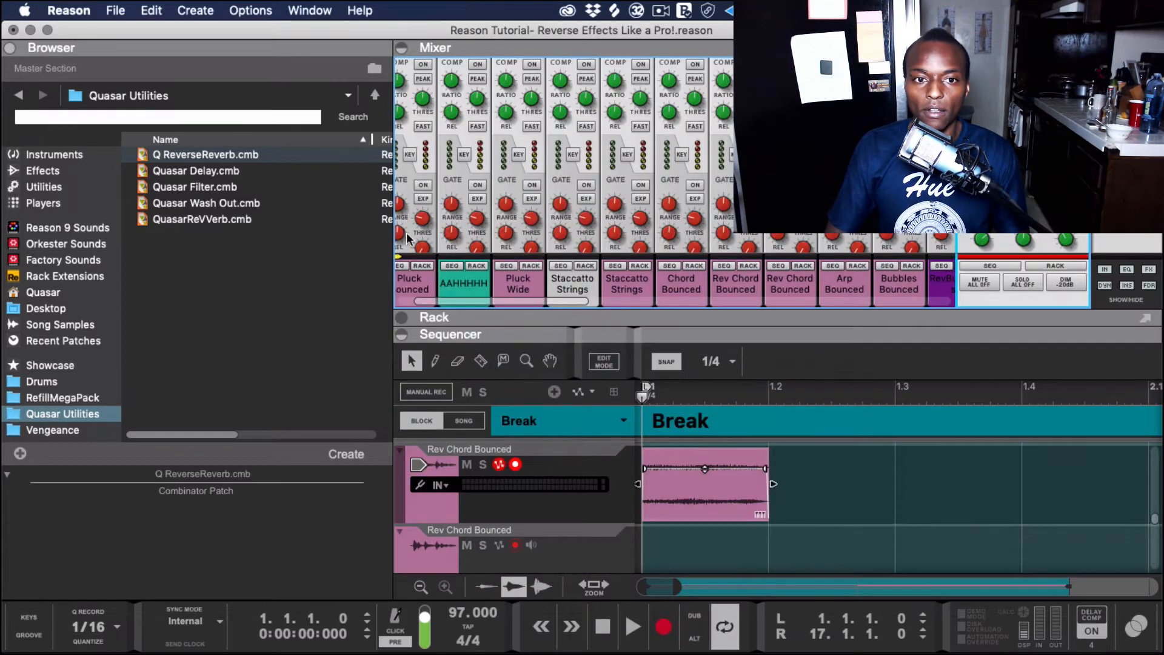
click(400, 318)
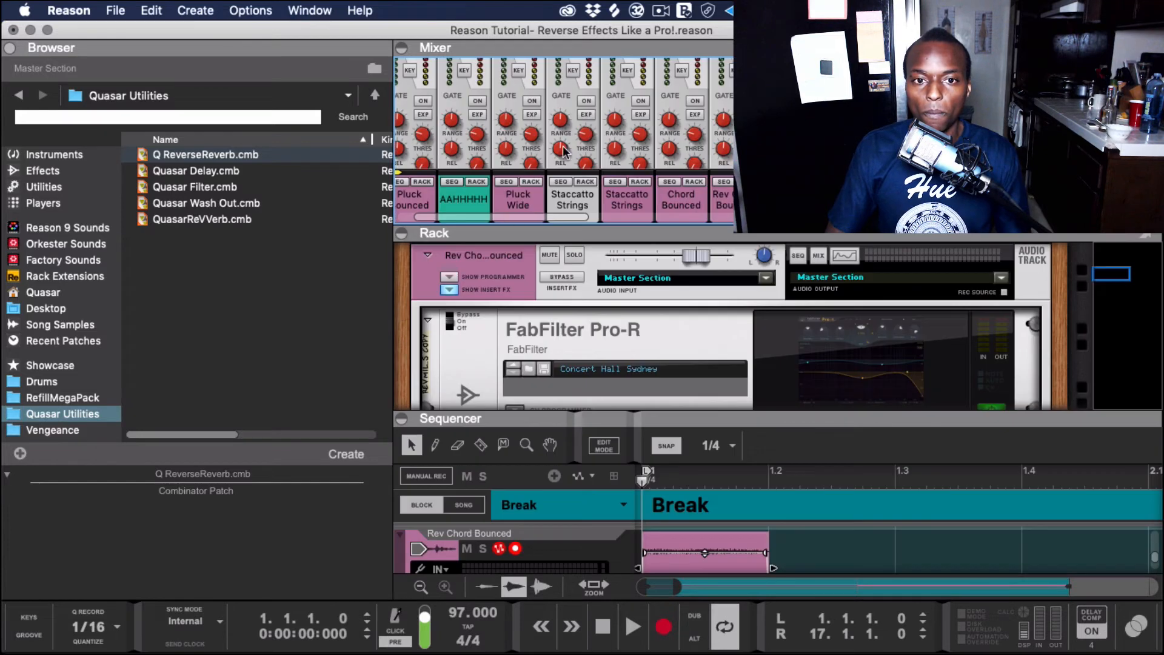
drag(478, 218, 482, 139)
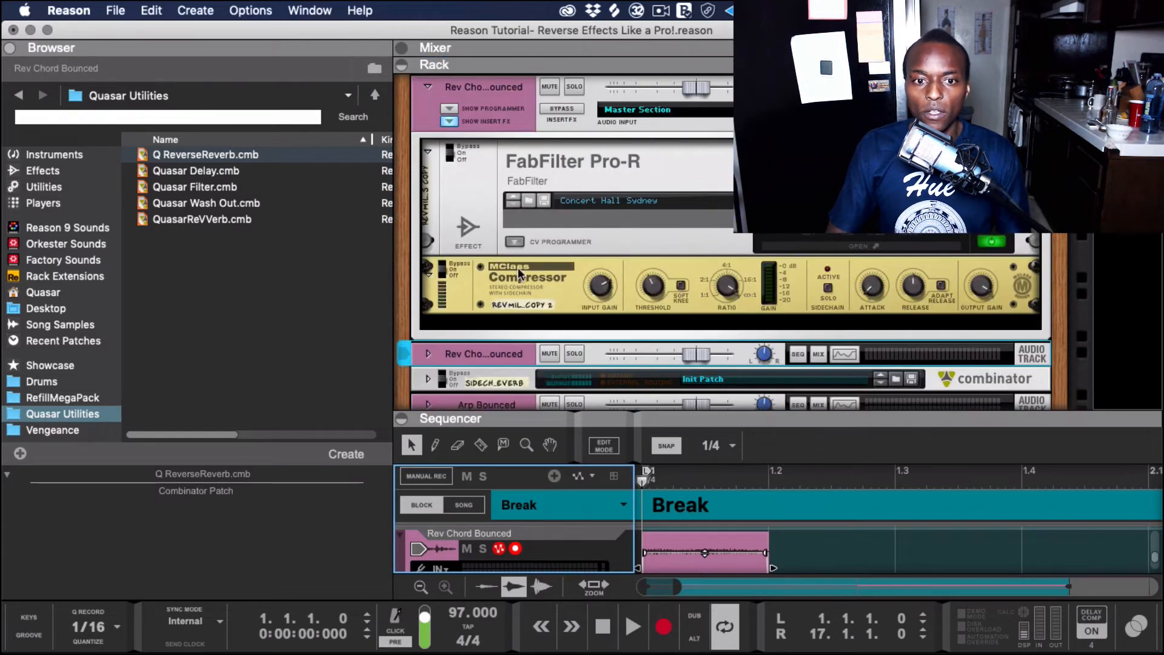
Step: Enlarge the sequencer area and solo the original Rev Chord Bounced track that carries the reverb and compressor
scroll(542, 225, up, 2)
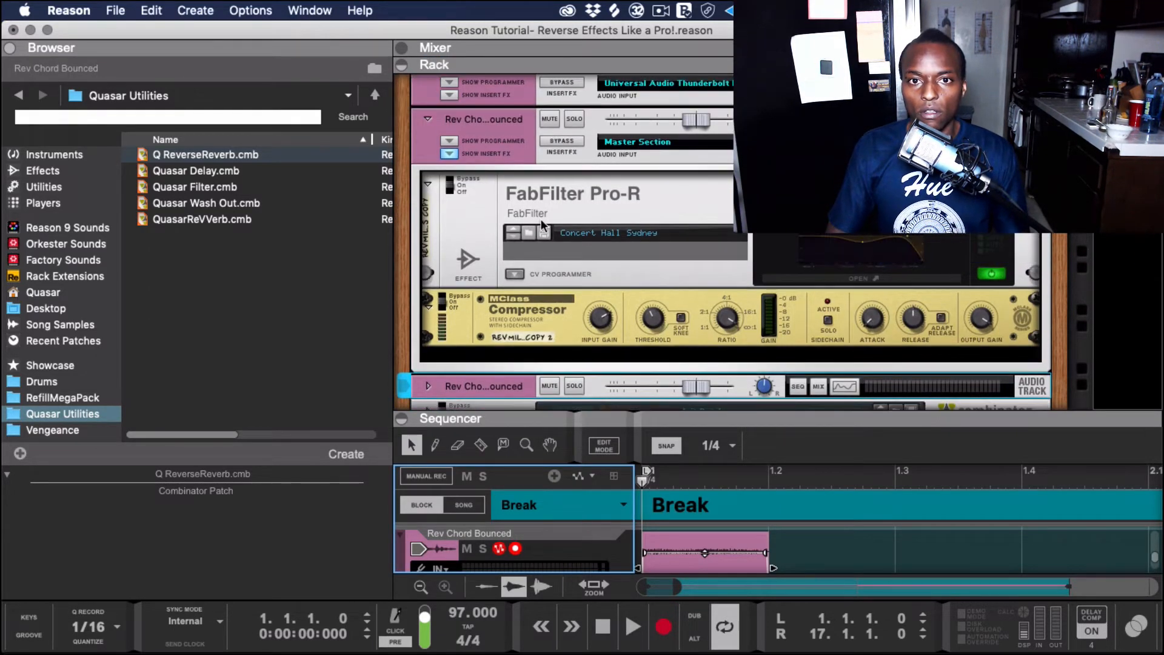
drag(513, 344, 514, 327)
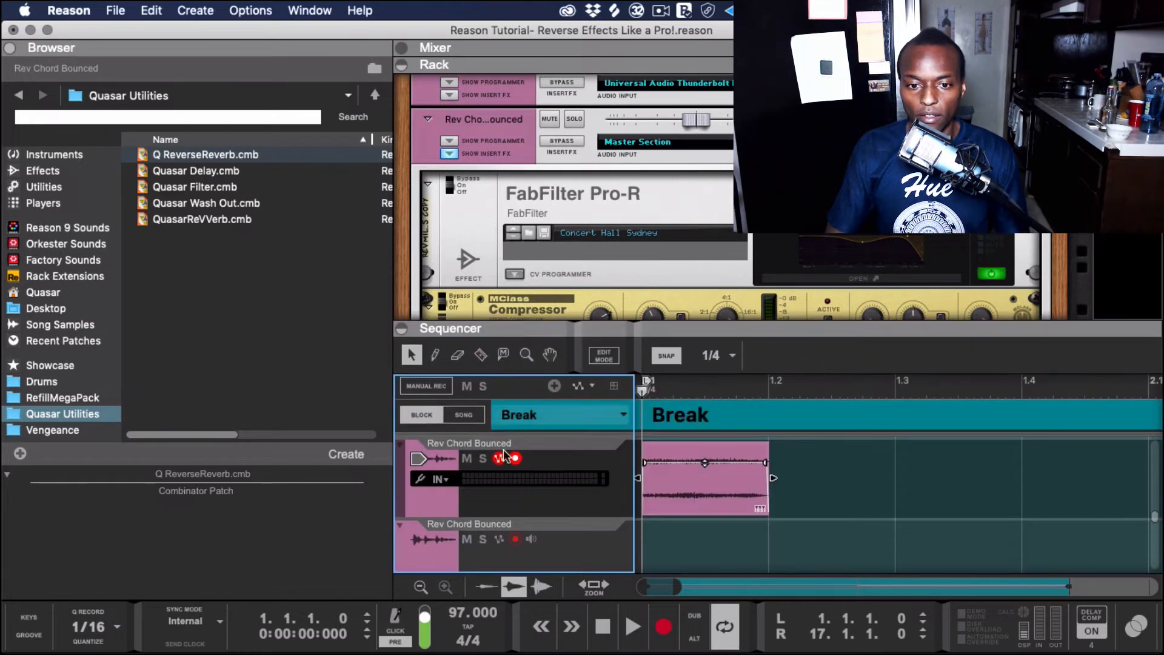
scroll(494, 121, down, 2)
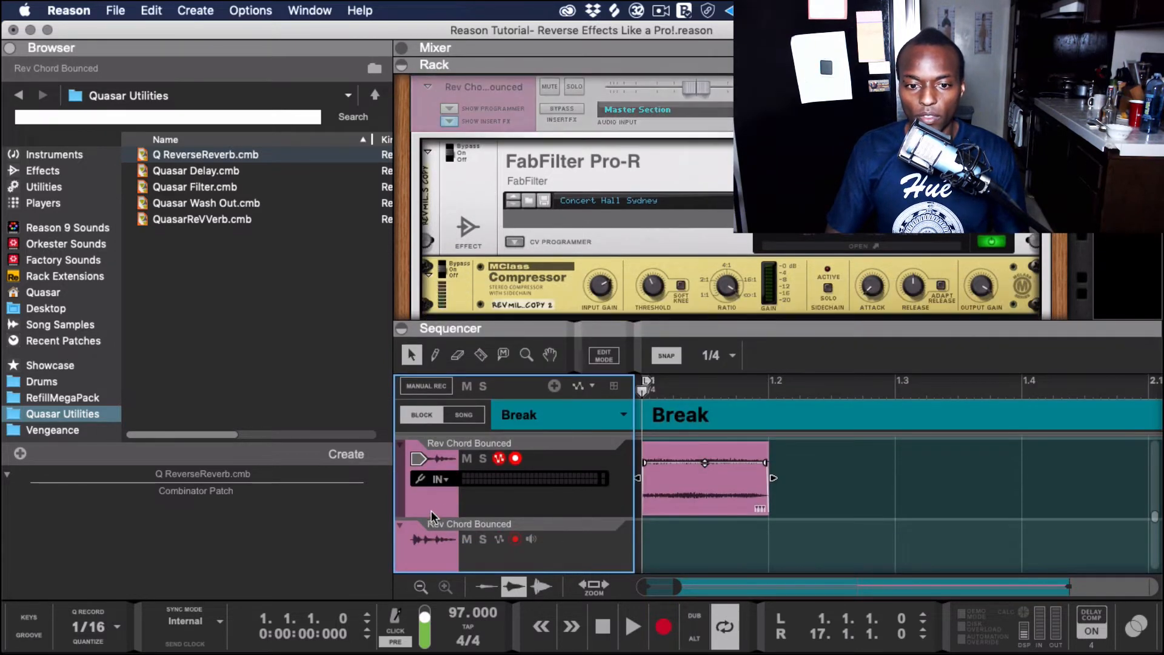
click(569, 89)
Step: Set the audio input of the new Rev Chord Bounced track to Master Section
scroll(495, 220, down, 8)
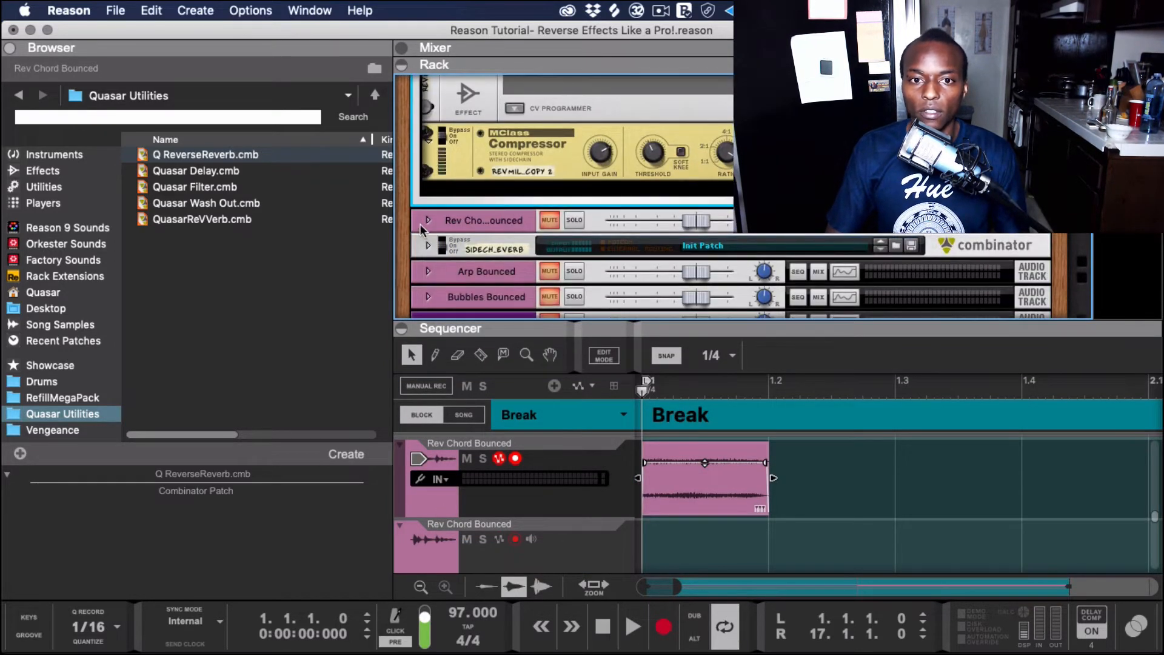
click(445, 549)
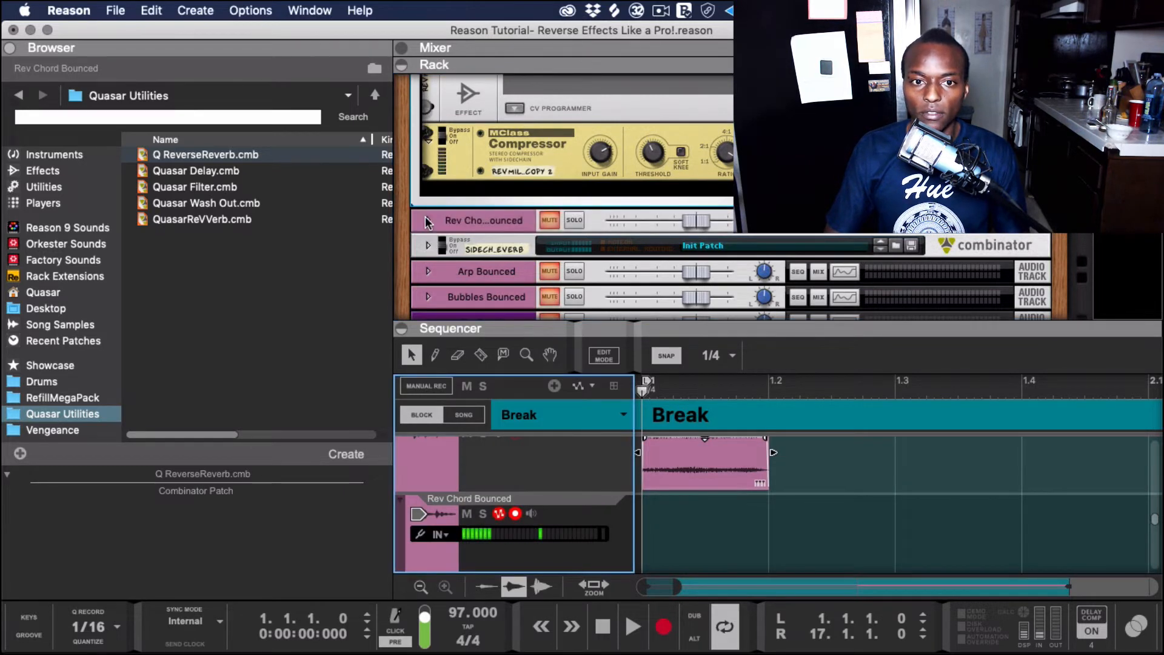
click(768, 243)
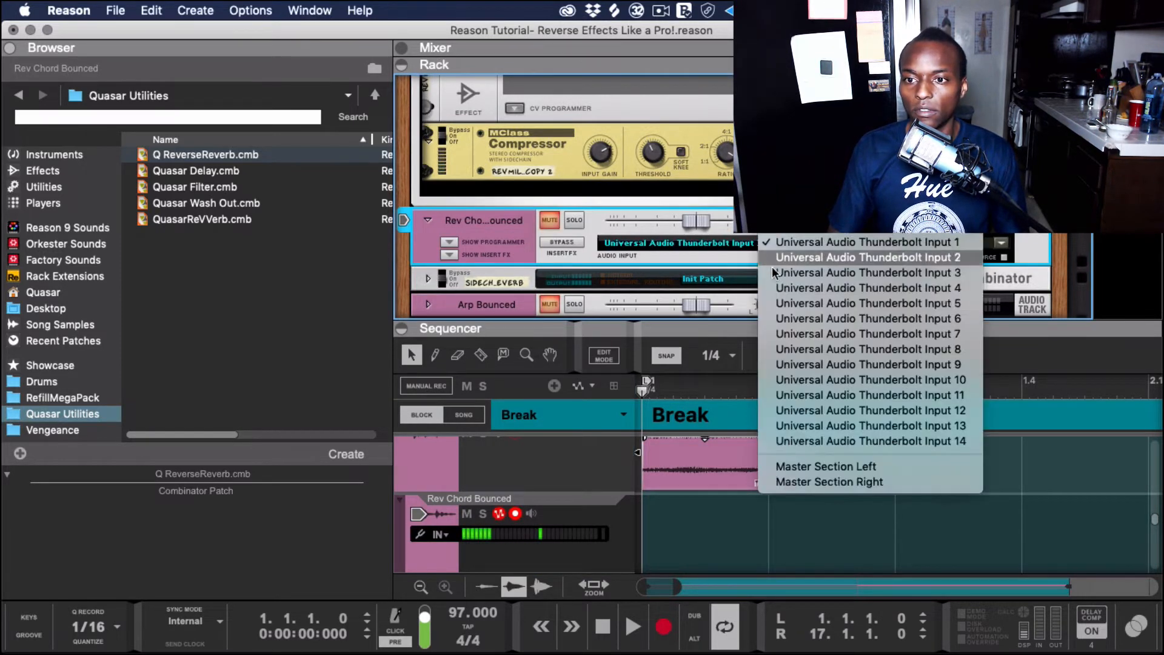
click(722, 273)
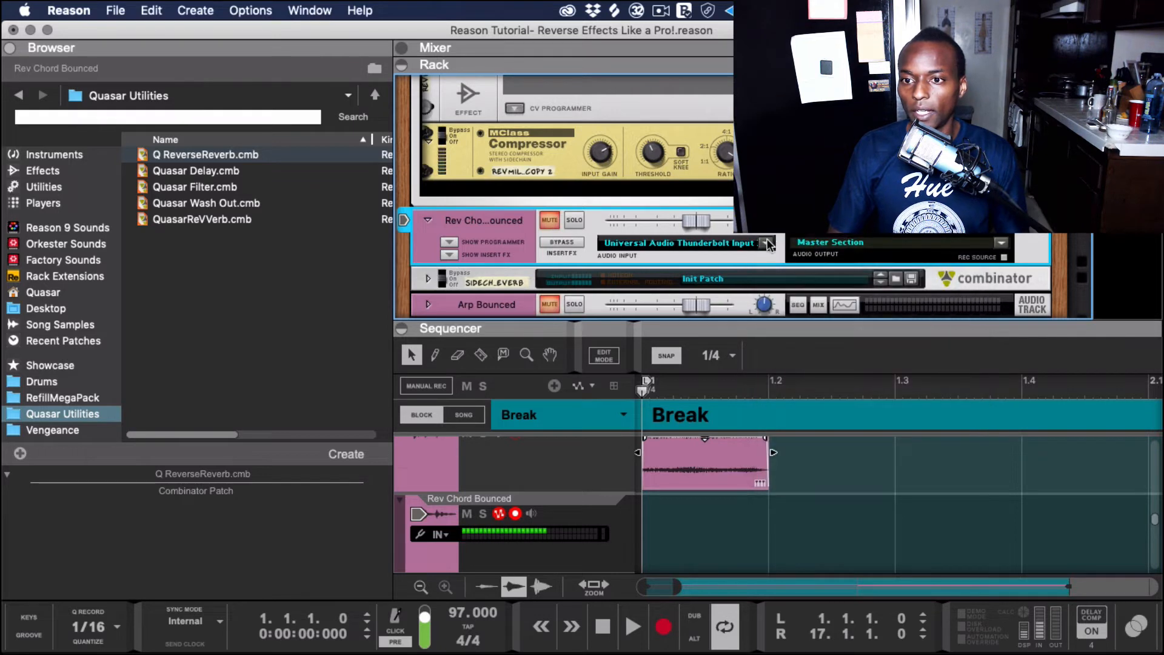
click(767, 243)
click(774, 360)
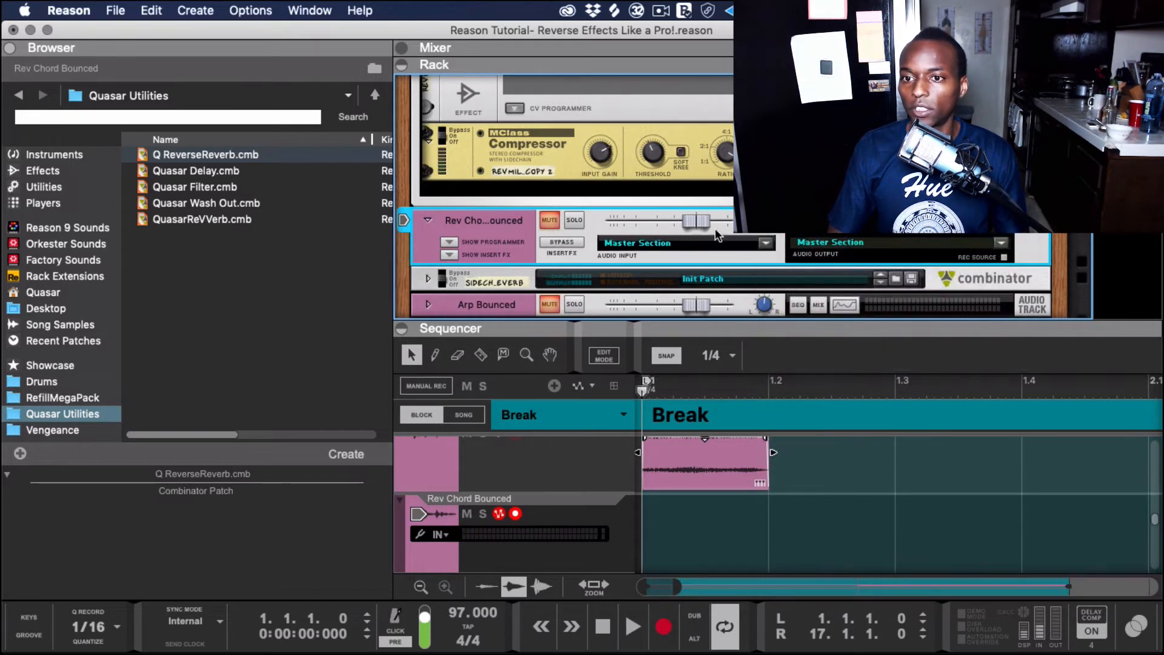
Step: Solo the new Rev Chord Bounced track and record the reversed chord's reverb tail onto it from the block start to just past bar 3
scroll(562, 464, down, 2)
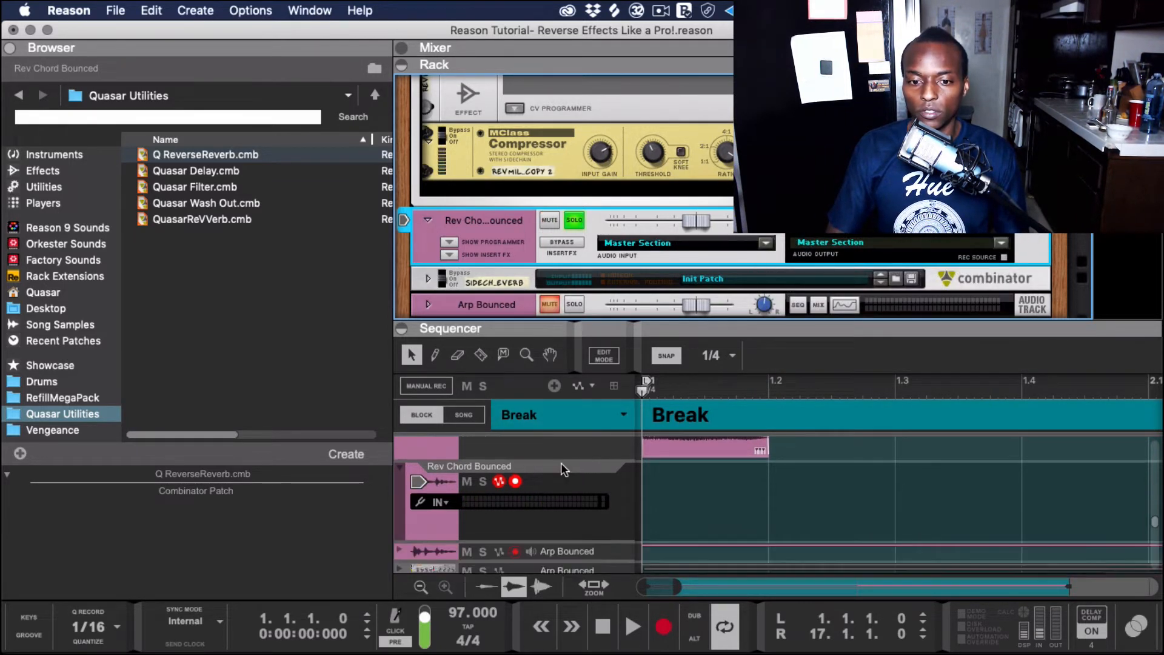
click(537, 529)
click(664, 393)
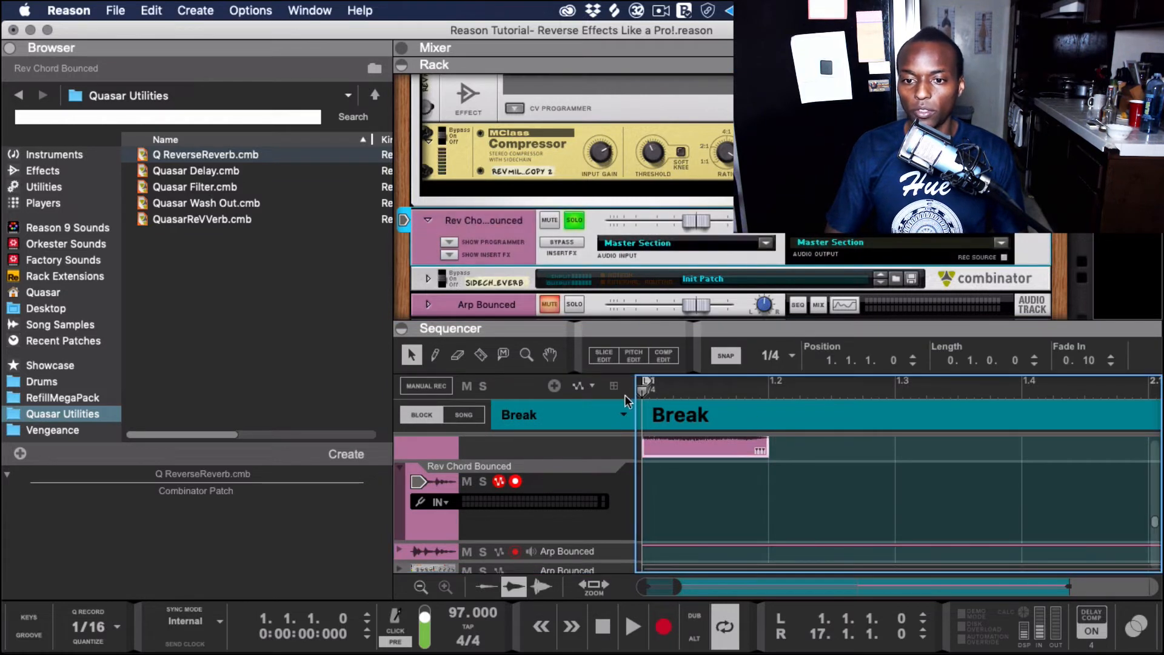
key(super+Return)
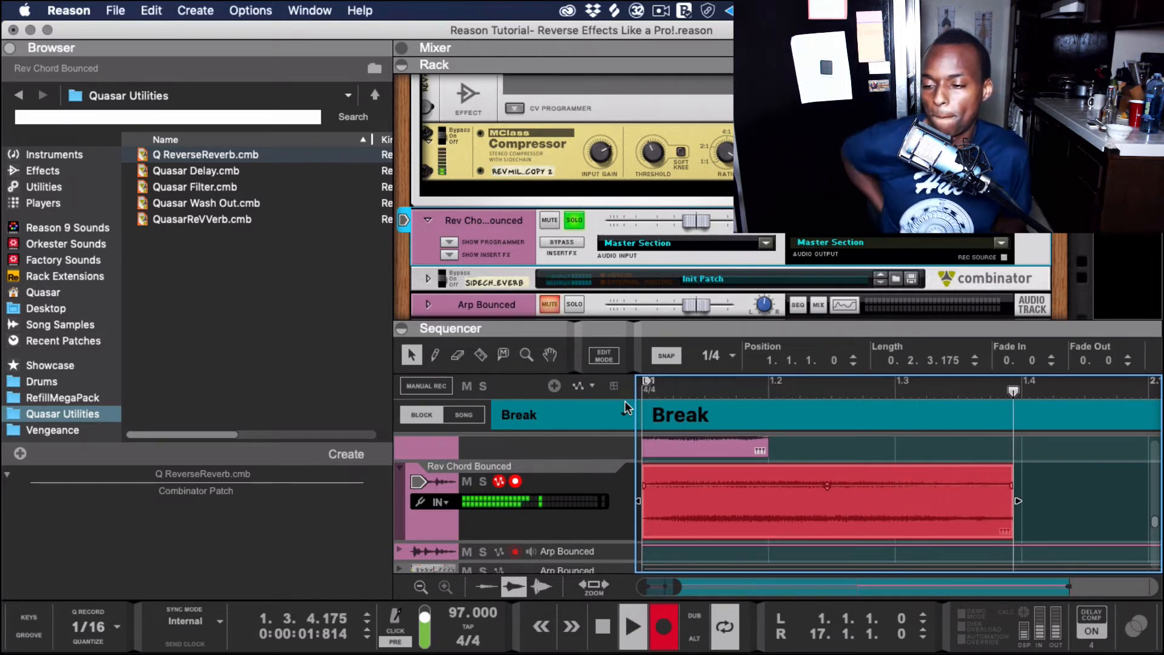
scroll(904, 479, down, 8)
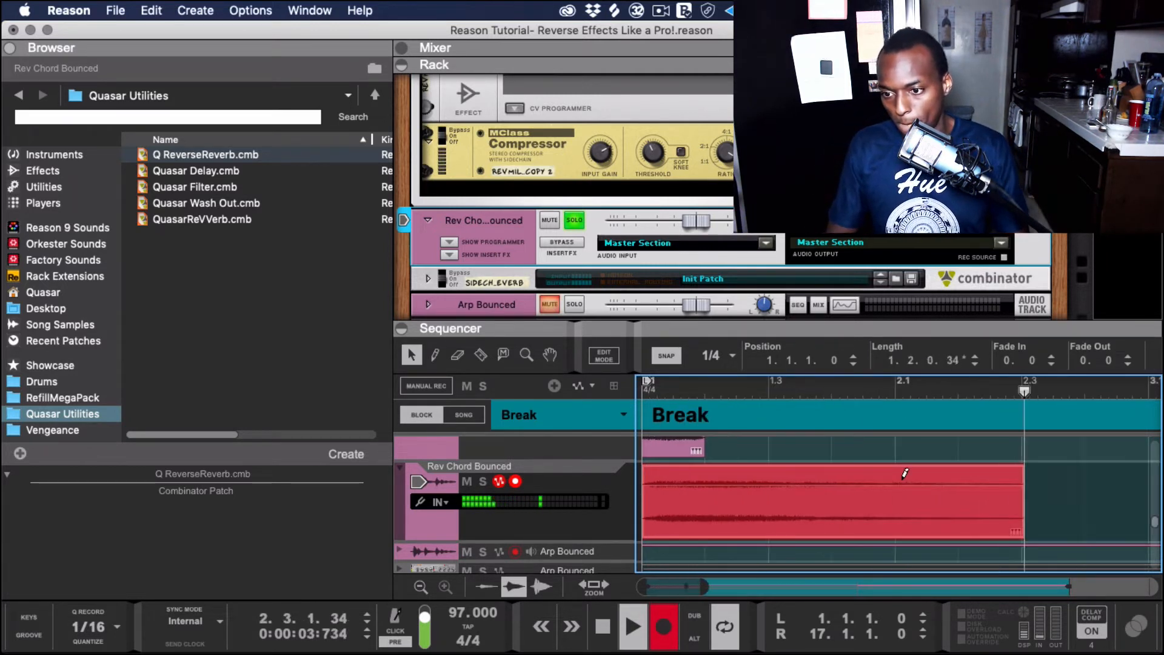
key(space)
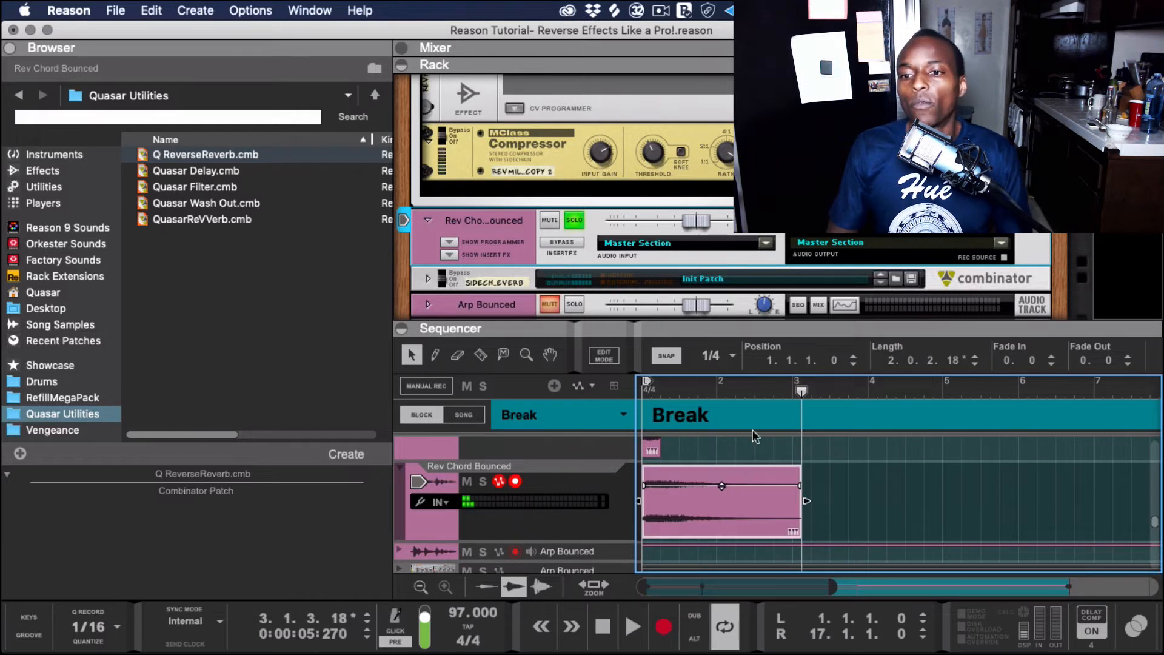
Step: Split the recorded clip at position 1.2.1.0, where the original clip ends, and delete the part before it
drag(802, 393, 672, 419)
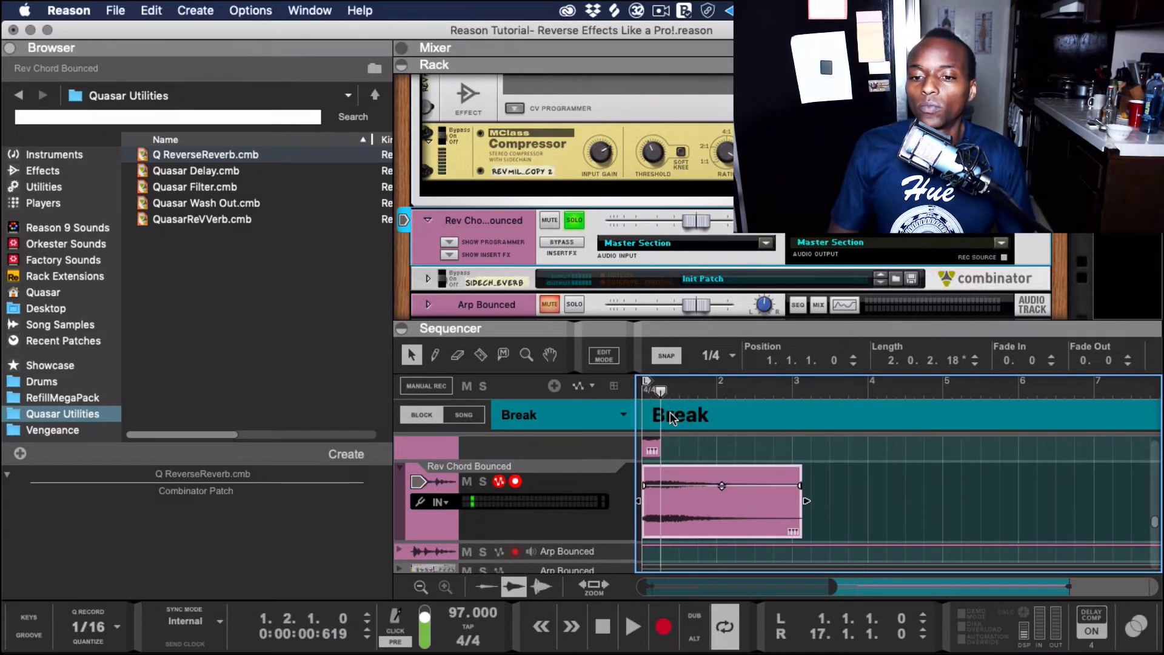
scroll(679, 508, up, 2)
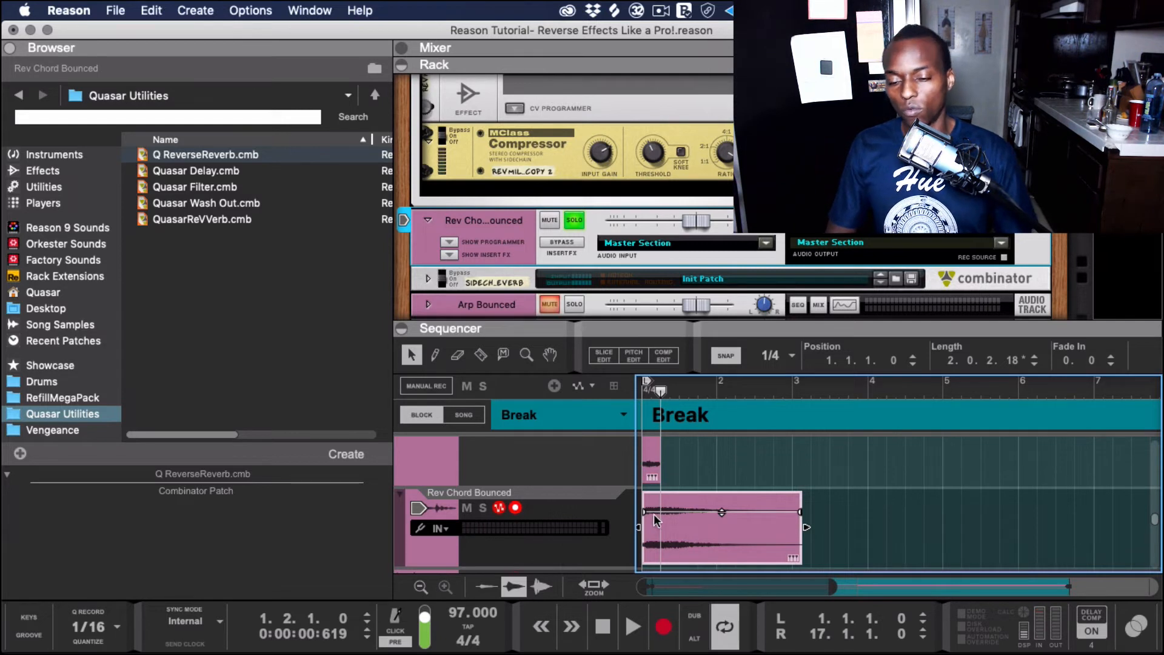
key(r)
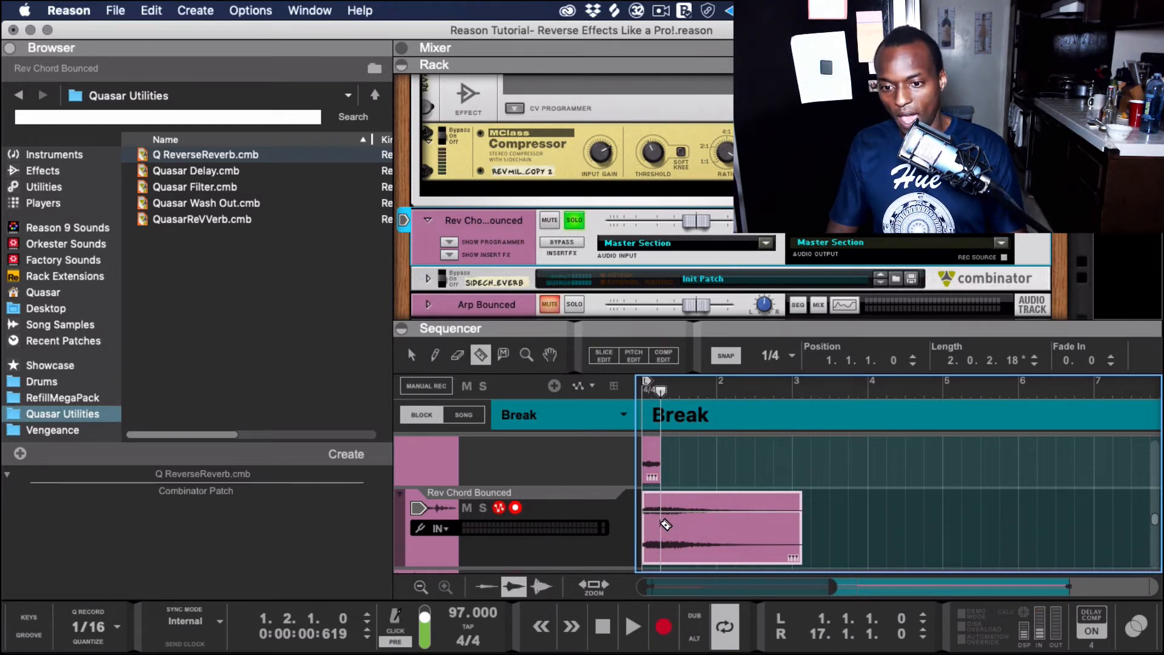
click(652, 536)
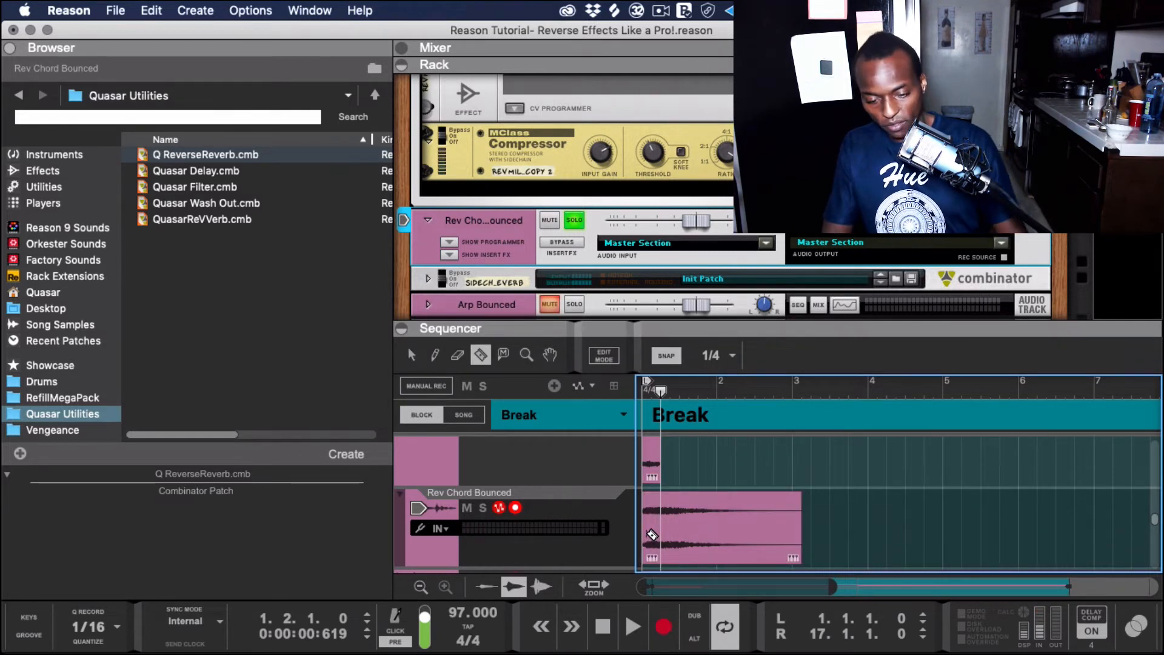
key(q)
click(649, 530)
key(Delete)
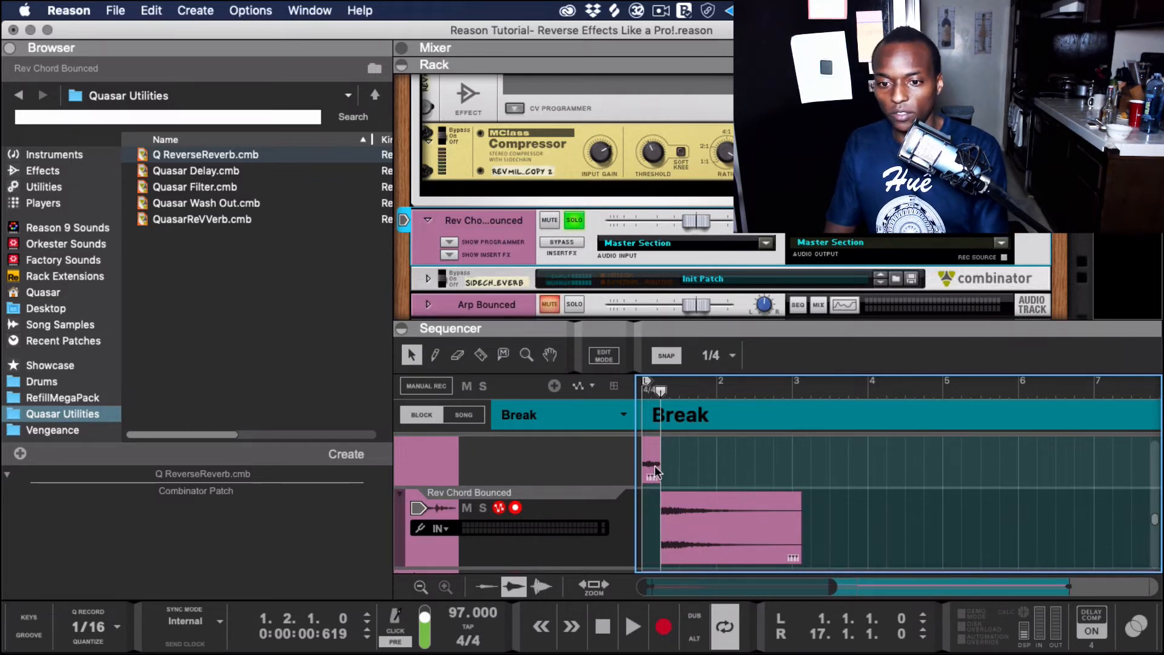
Step: Delete the original Rev Chord Bounced track together with its FabFilter Pro-R and MClass Compressor inserts
click(654, 465)
scroll(427, 493, up, 3)
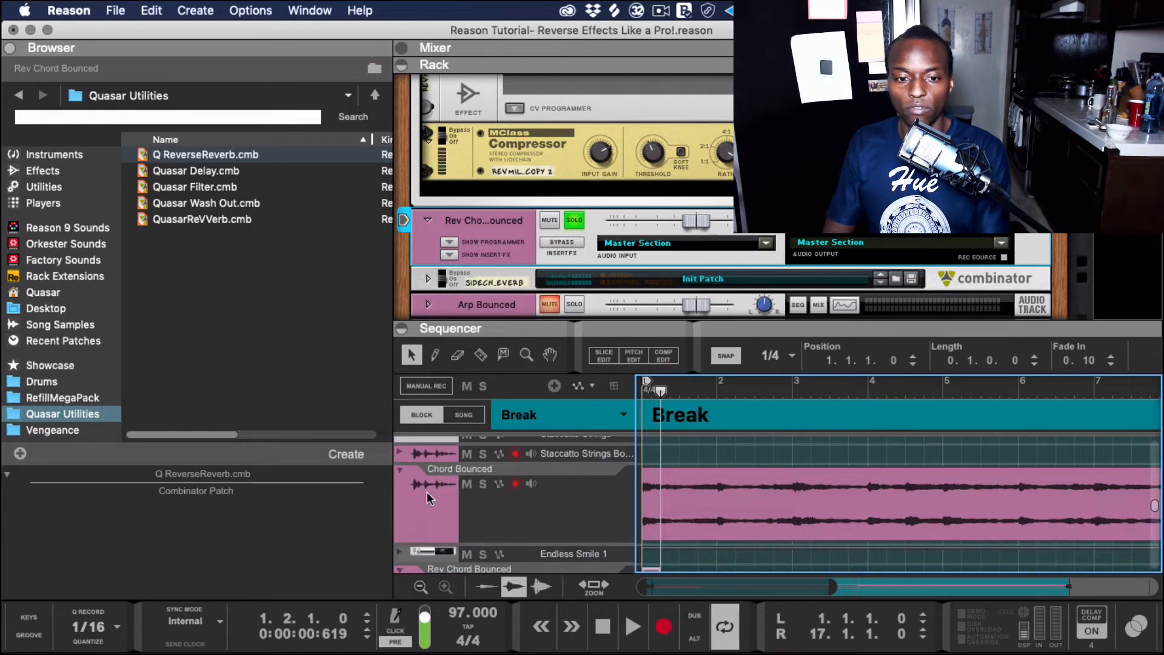
click(421, 532)
scroll(457, 512, down, 5)
click(437, 506)
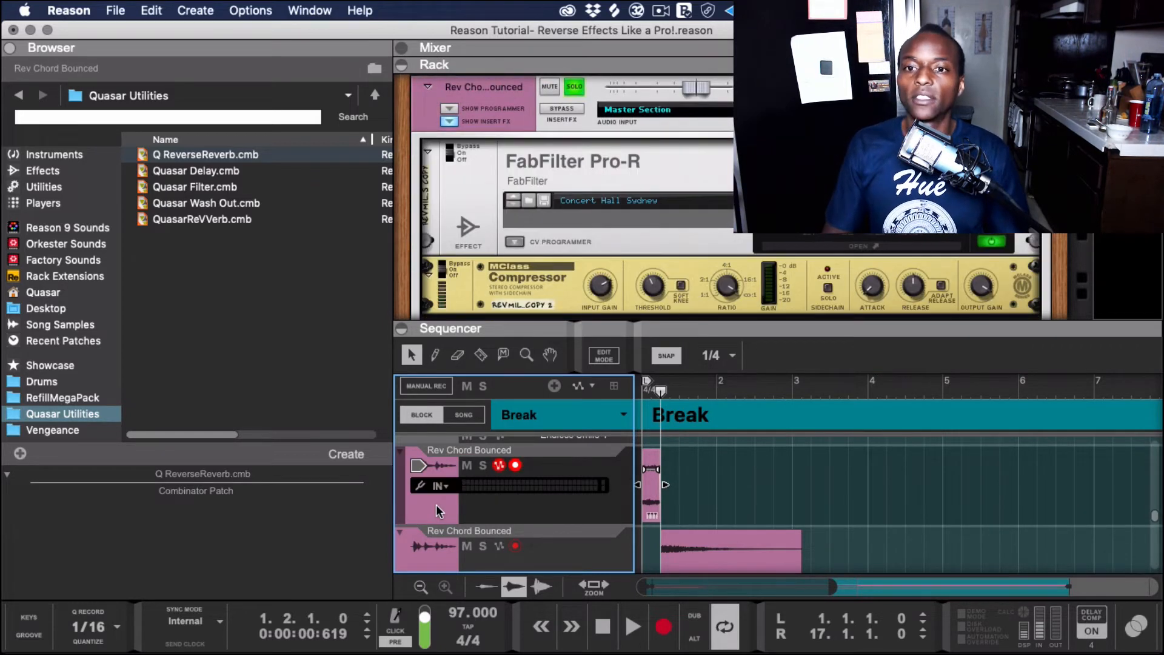
key(Up)
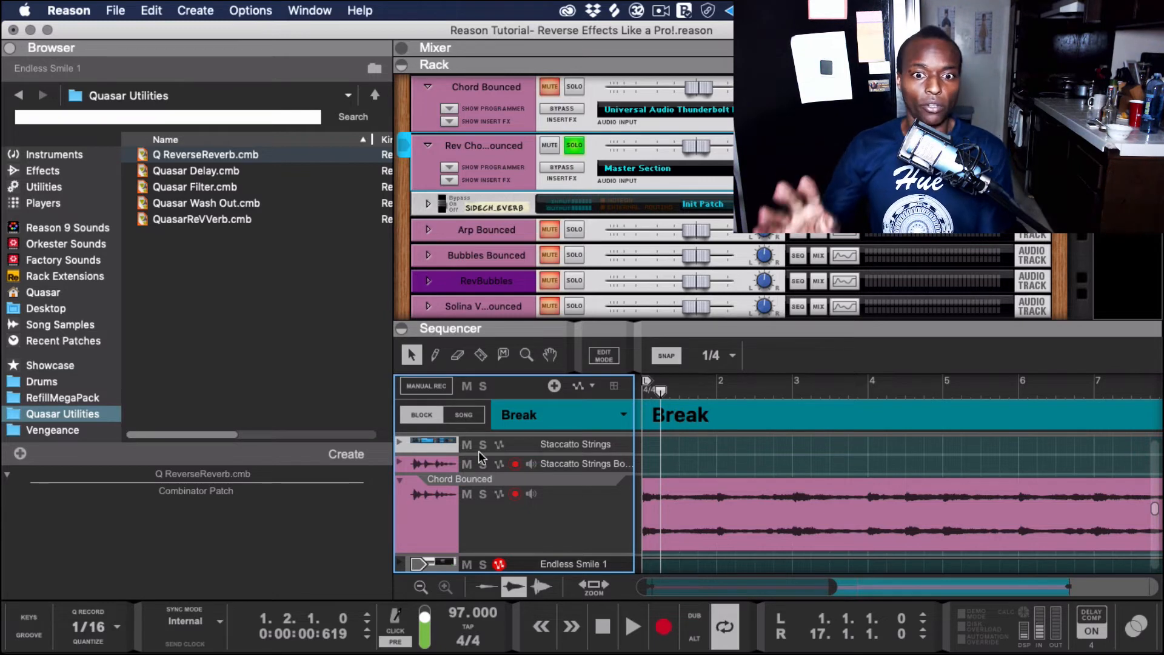
Step: Hide the browser and maximize the sequencer over the rack
click(10, 49)
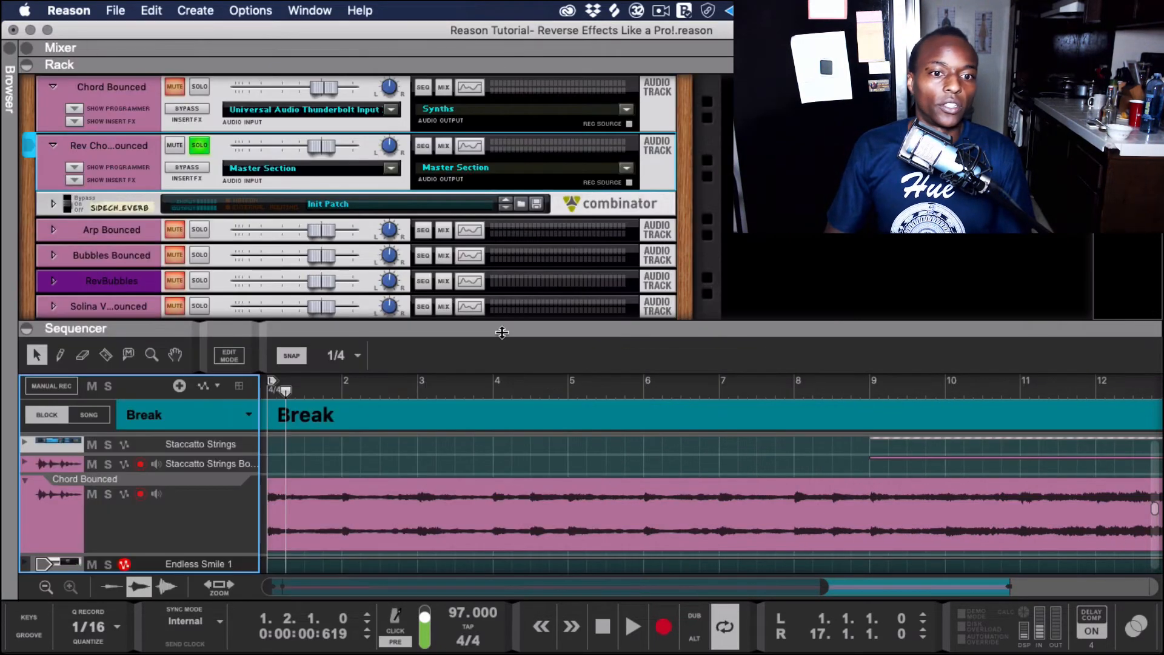
double_click(384, 329)
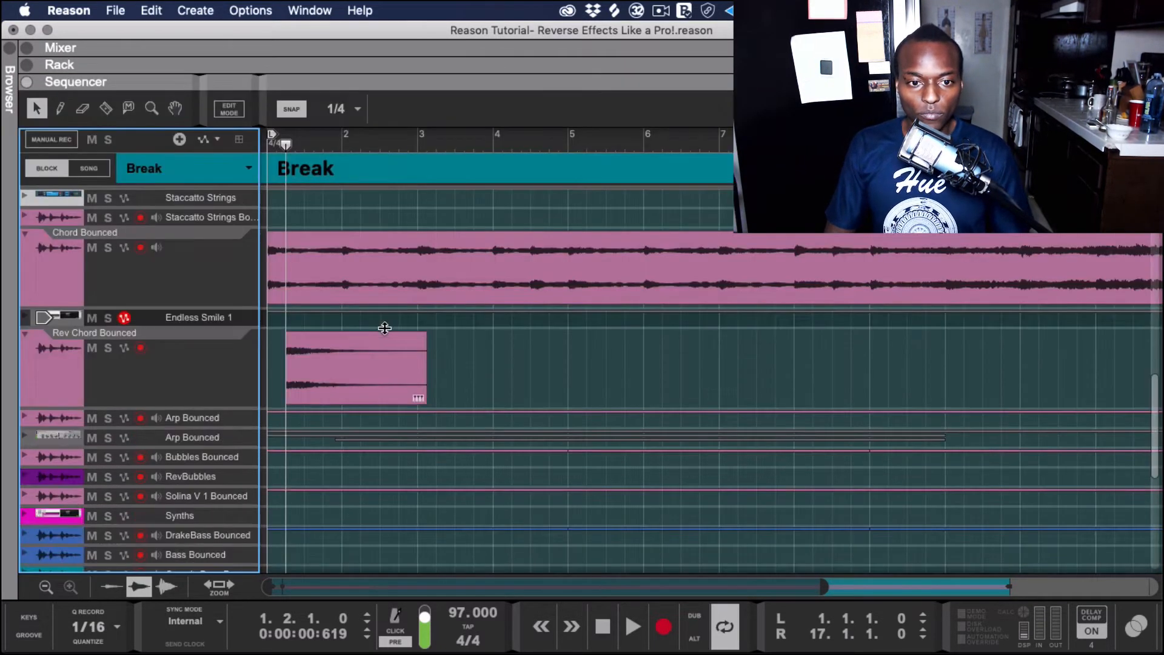
Step: Select the recorded clip on the Rev Chord Bounced track, solo the track and audition the recording
scroll(566, 337, down, 8)
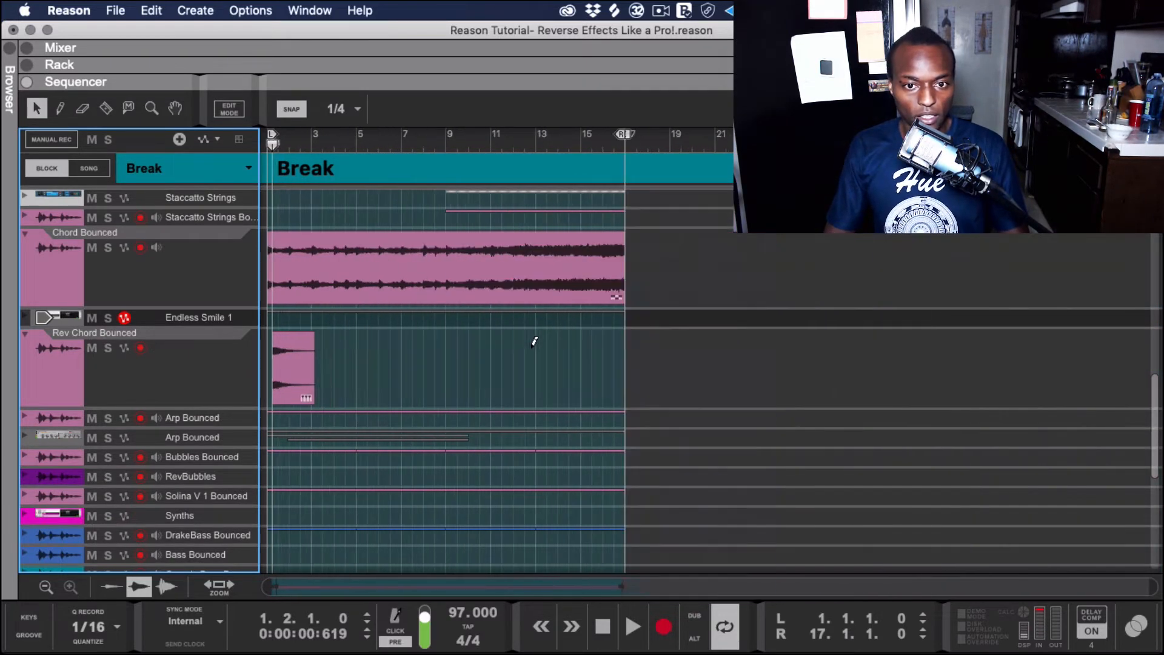
scroll(479, 361, up, 8)
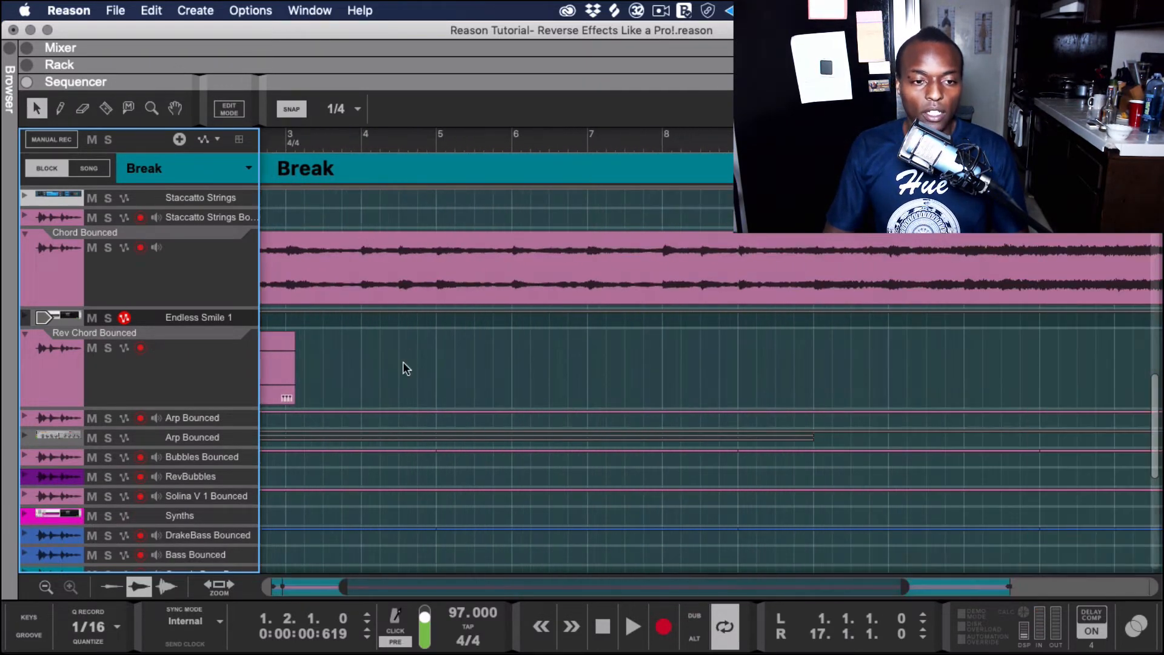
scroll(405, 368, left, 5)
scroll(405, 369, up, 1)
click(356, 396)
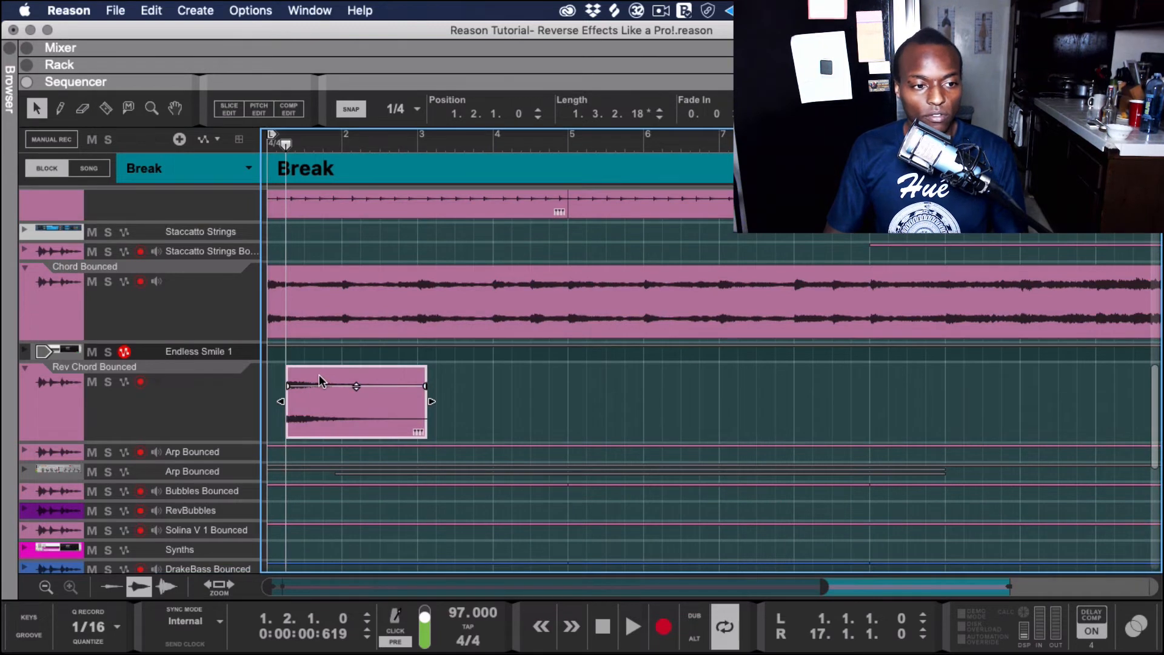
click(108, 382)
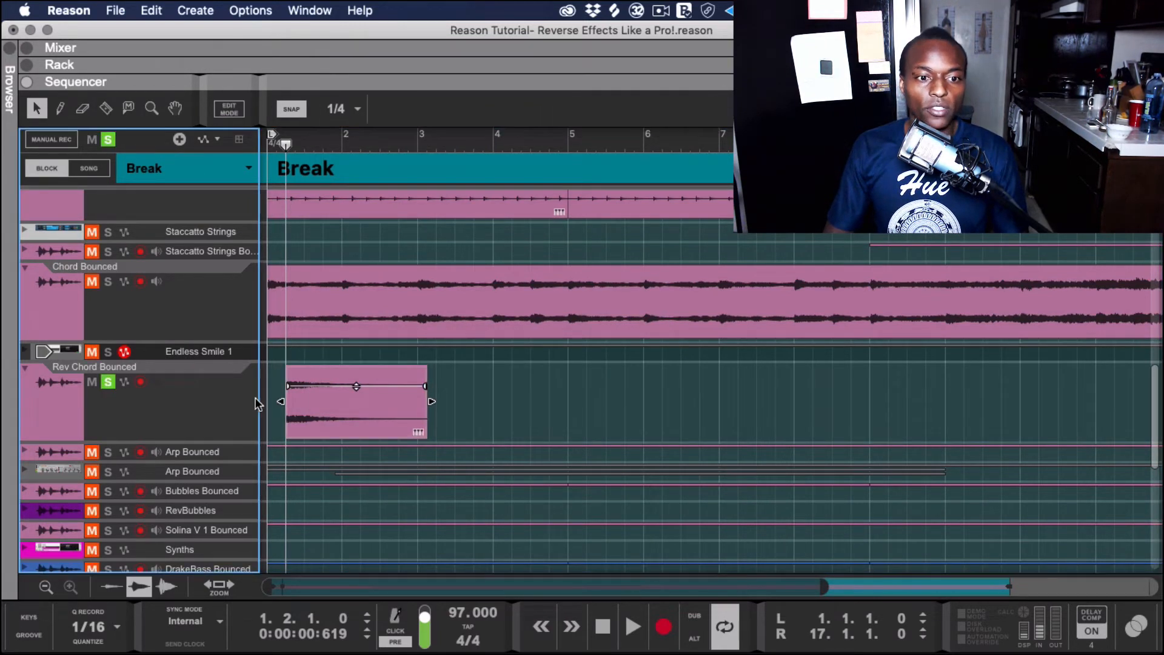
key(space)
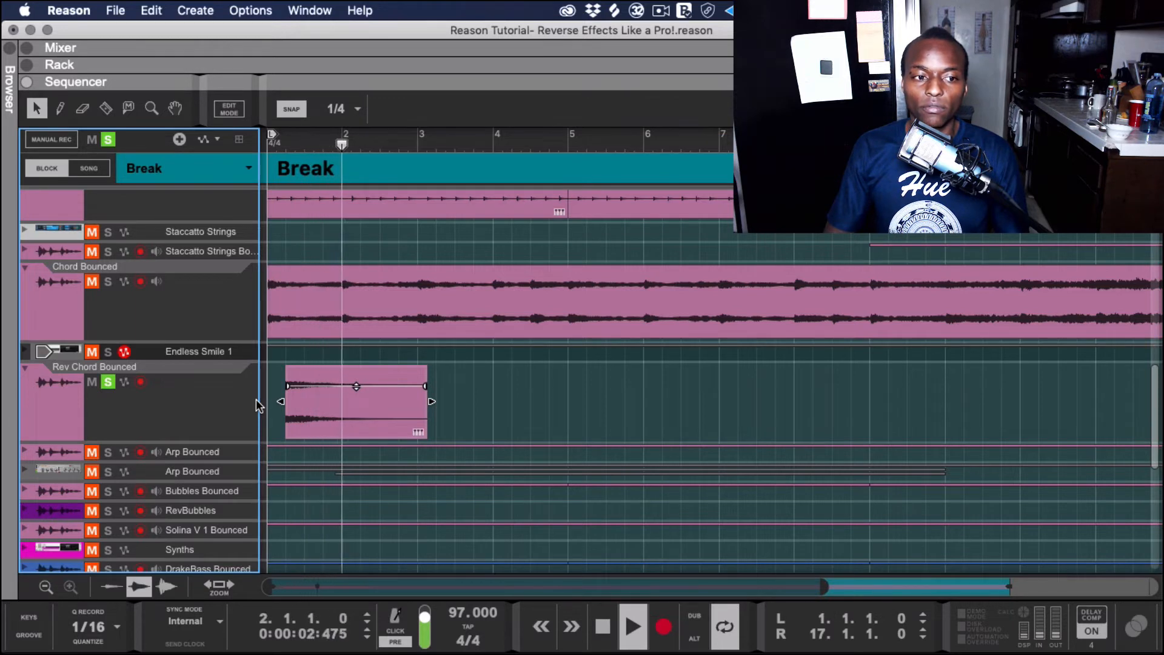
key(space)
Step: Unsolo the Rev Chord Bounced track and reverse its recorded clip
click(108, 382)
right_click(370, 425)
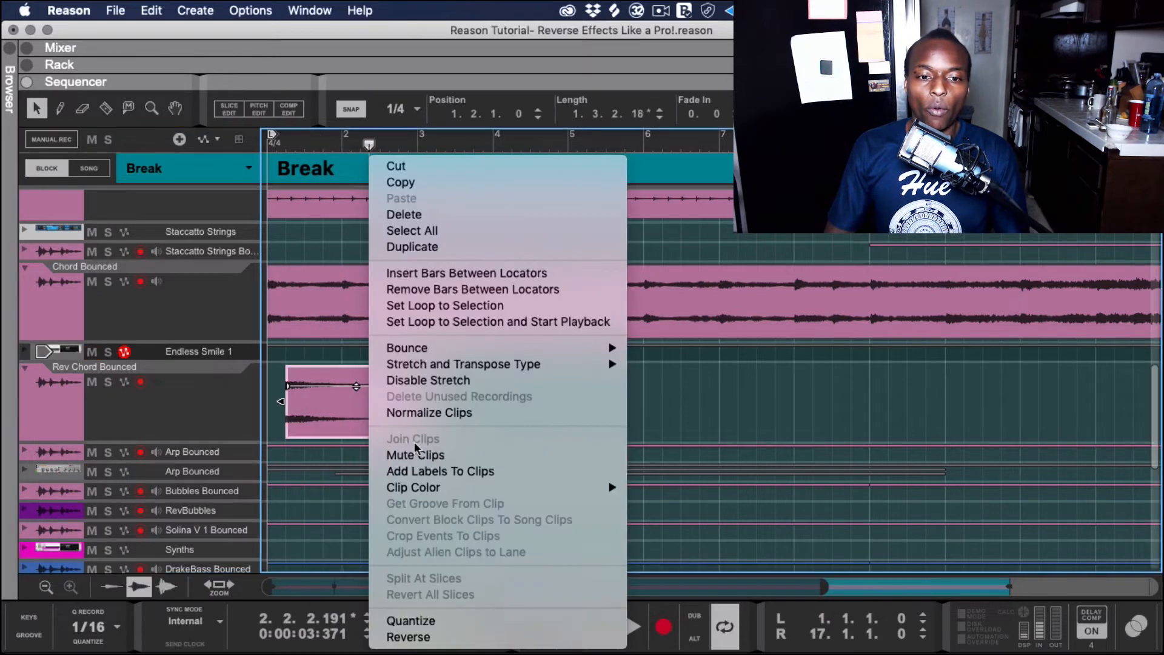
click(425, 637)
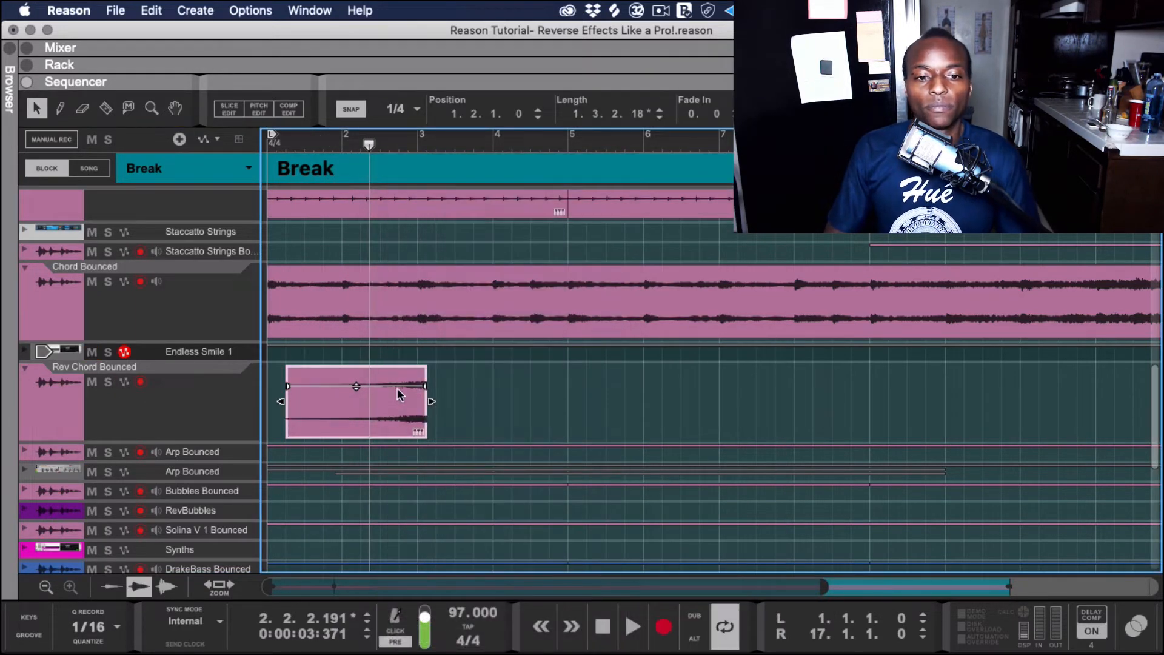
Step: Audition the reversed clip in solo from near the block start and give it a fade-in of 8.0
click(108, 382)
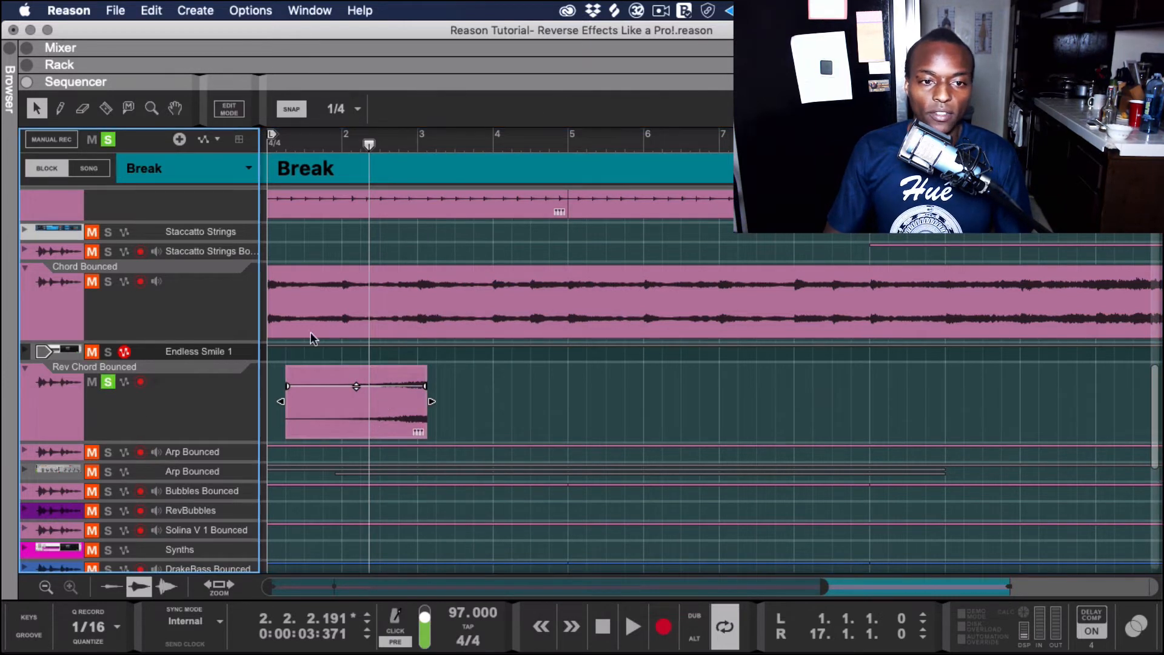
drag(369, 148, 281, 168)
key(space)
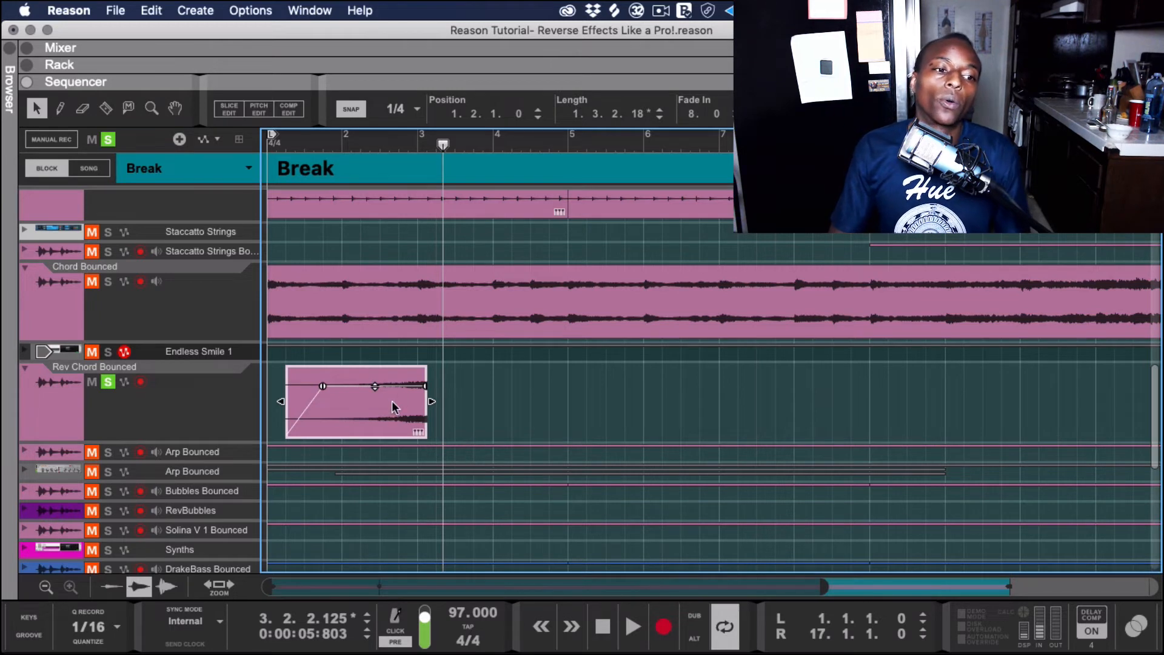
click(107, 383)
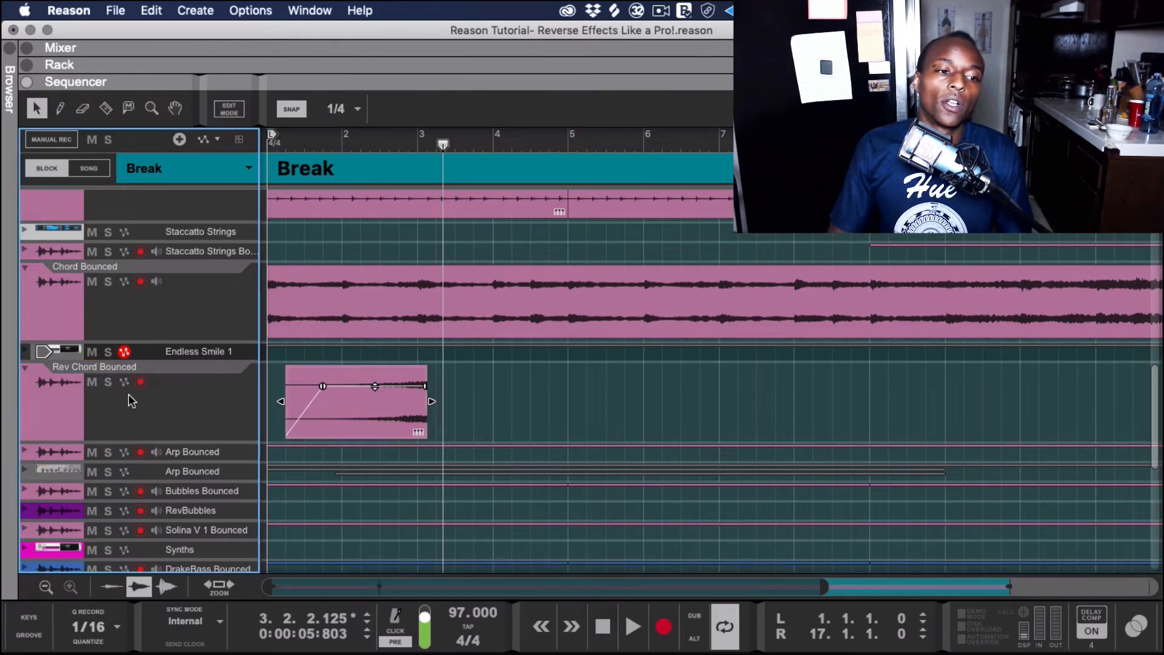
Step: Cut the reversed clip from the Break block and paste it into the song arrangement on Rev Chord Bounced at position 13.4.1.0
click(590, 376)
scroll(549, 232, down, 10)
scroll(549, 232, up, 2)
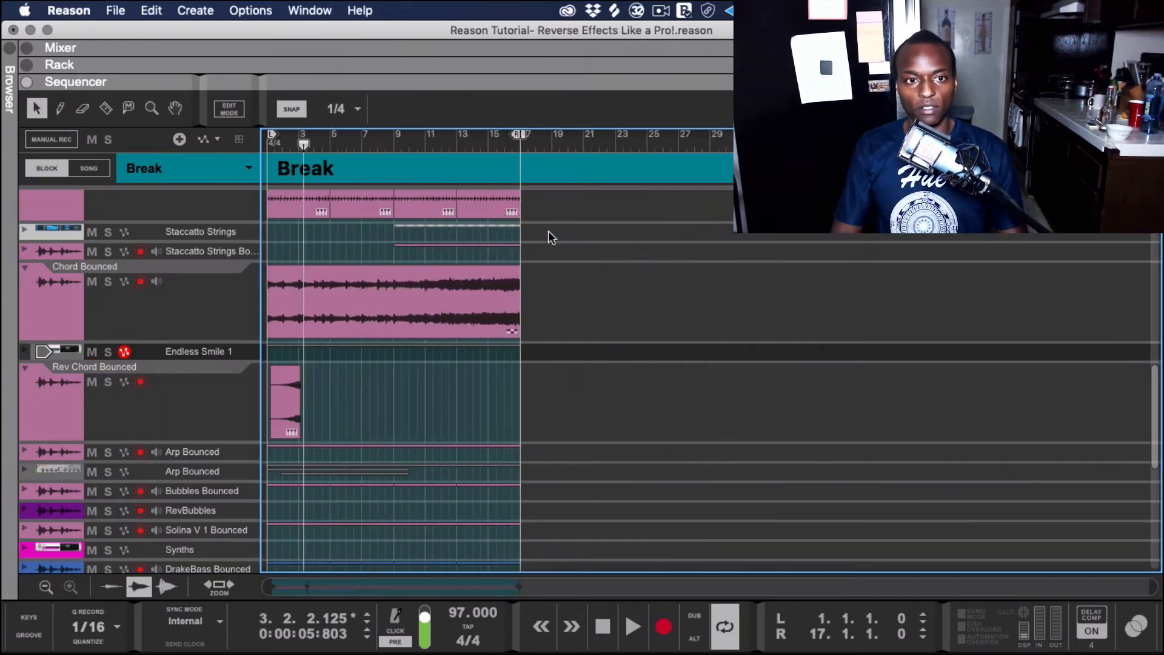
scroll(549, 236, up, 2)
scroll(489, 281, up, 4)
scroll(464, 294, down, 5)
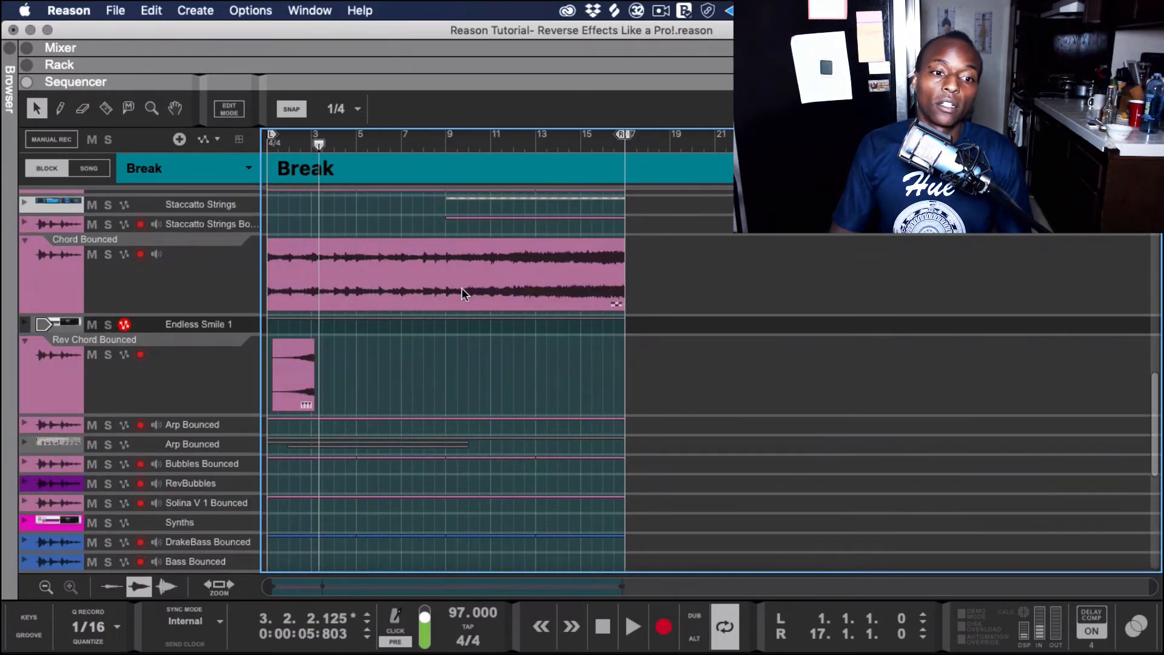
click(302, 369)
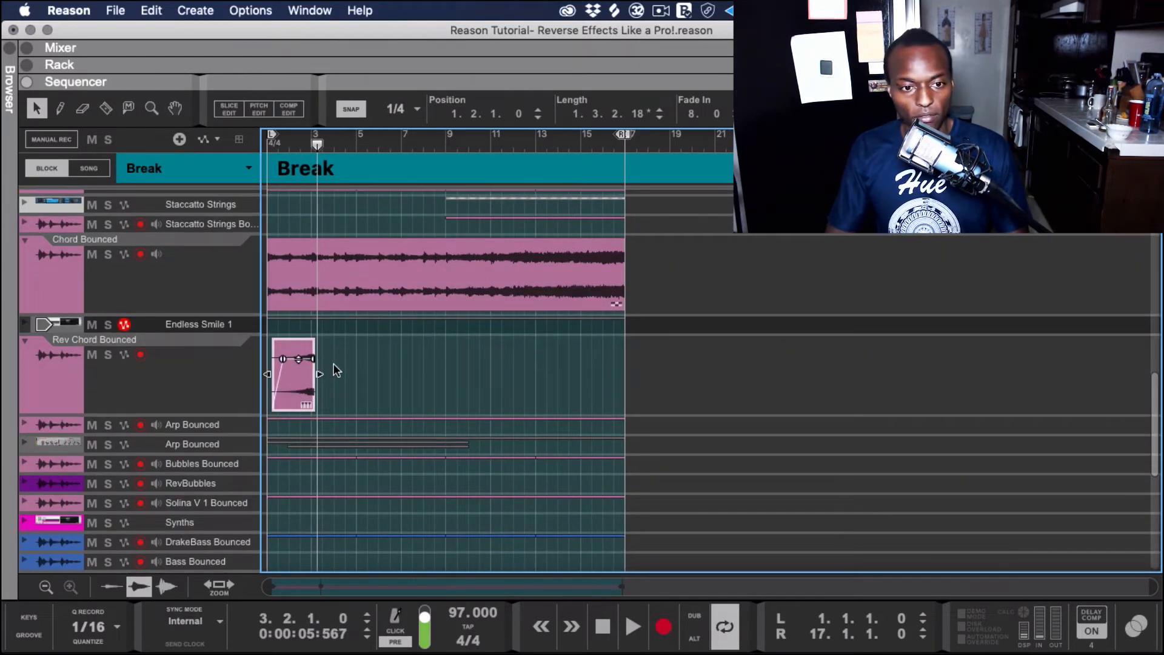
key(Delete)
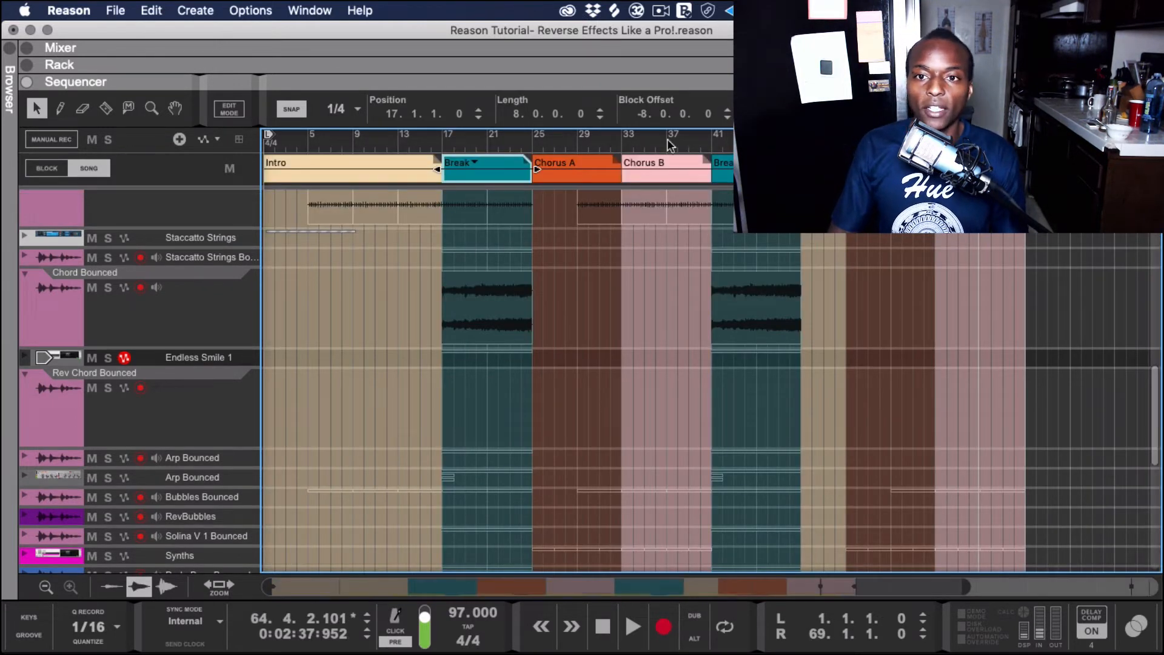
mouse_move(669, 145)
mouse_down()
mouse_move(403, 151)
mouse_move(434, 159)
mouse_move(407, 162)
mouse_up()
key(super+v)
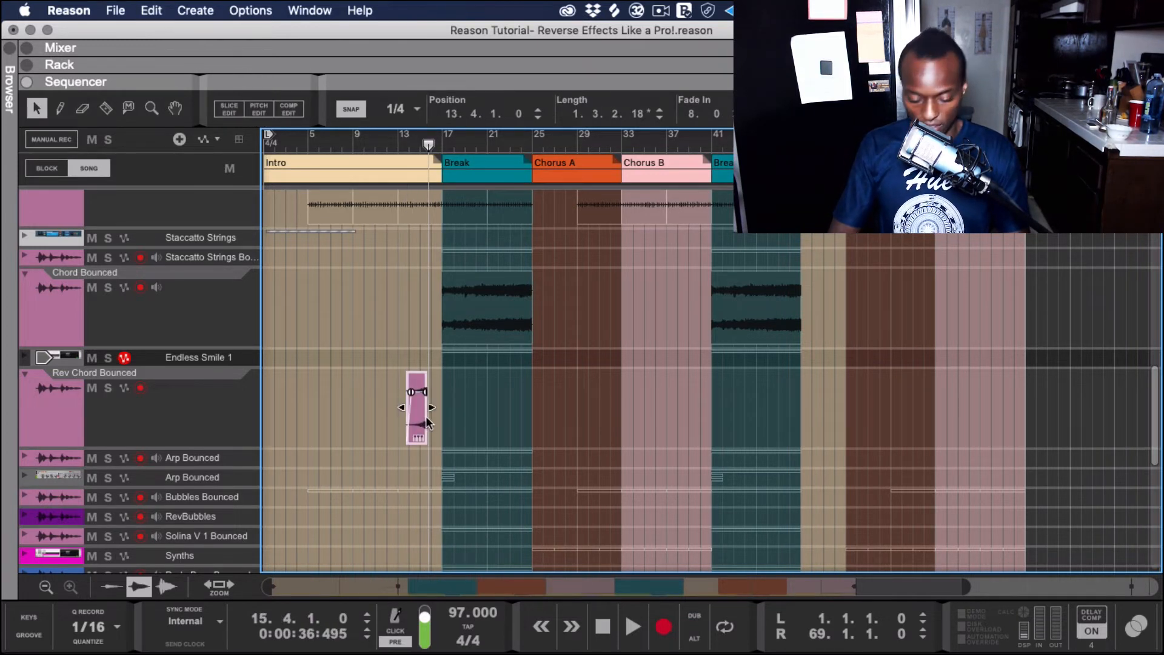
Step: Move the pasted clip to position 15.1.2.221 so it ends exactly where the Break section begins at bar 17
key(y)
drag(404, 362, 464, 445)
key(q)
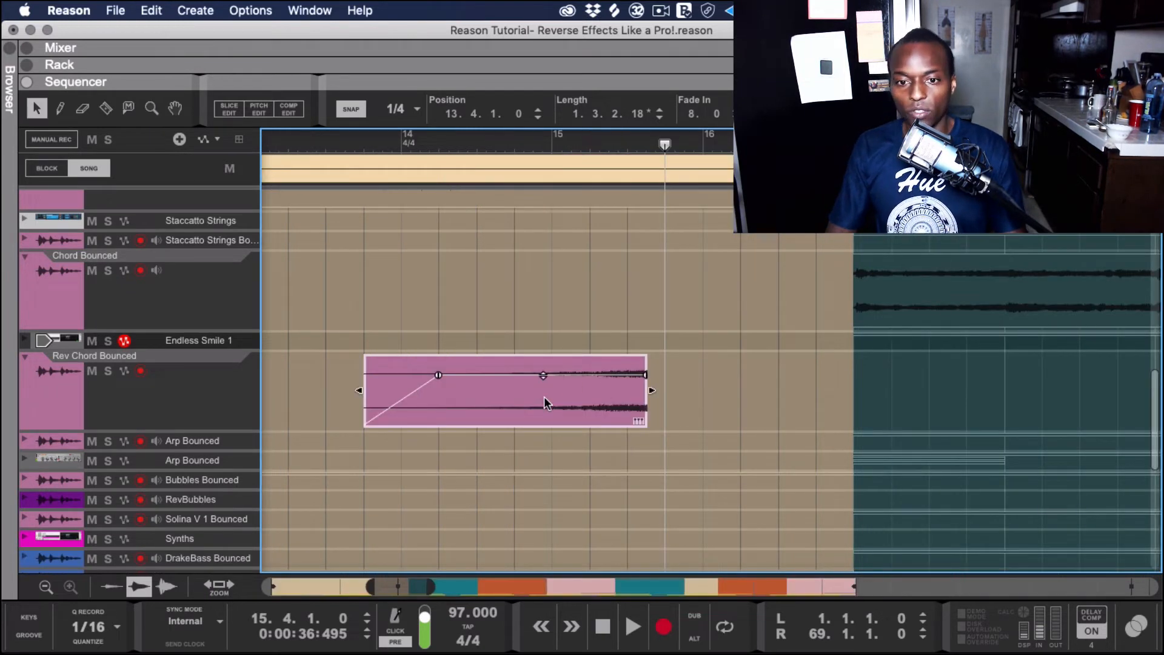
drag(545, 404, 754, 405)
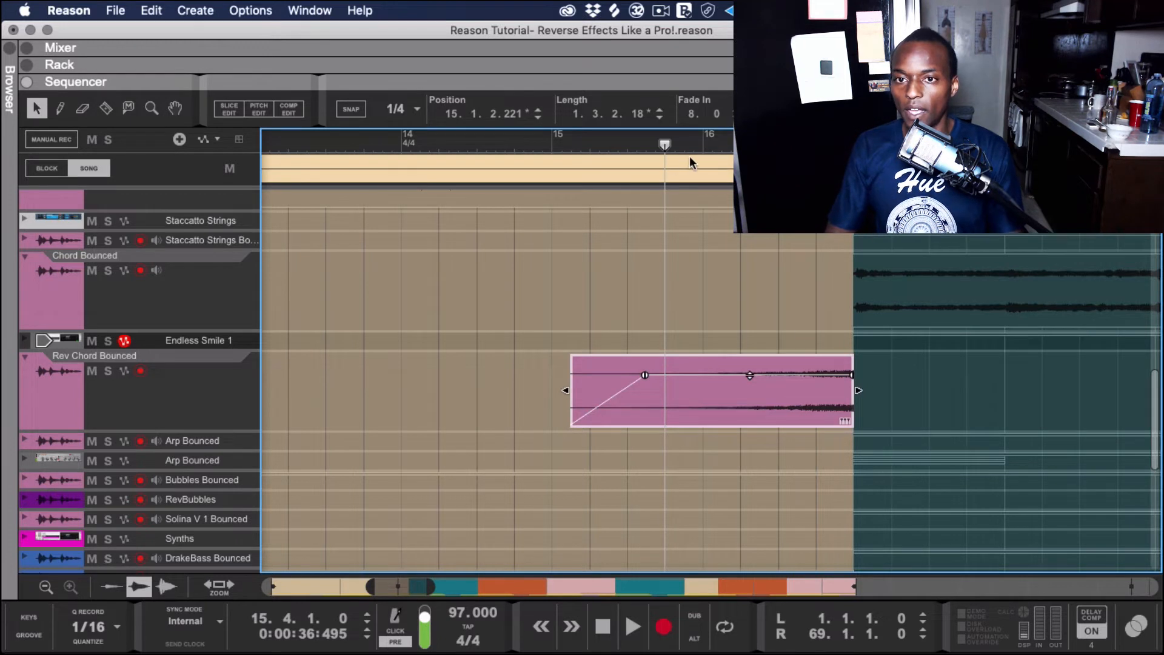
Step: Play the song from about bar 15 to check the reversed chord leading into the Break section
drag(670, 151, 545, 150)
key(space)
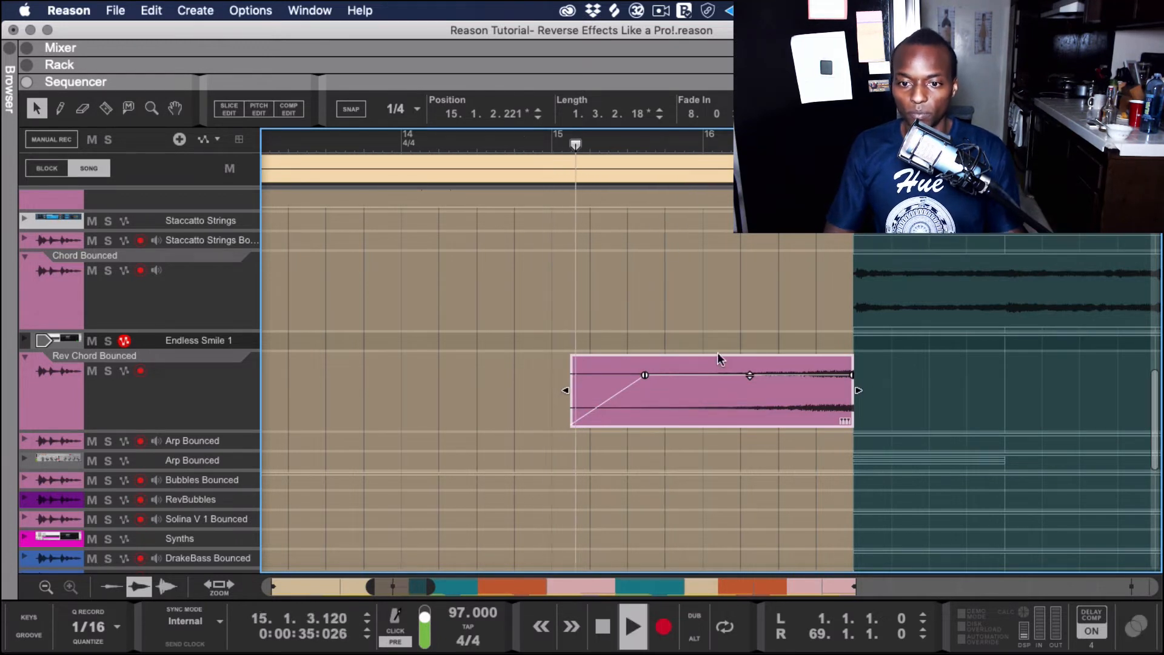
key(space)
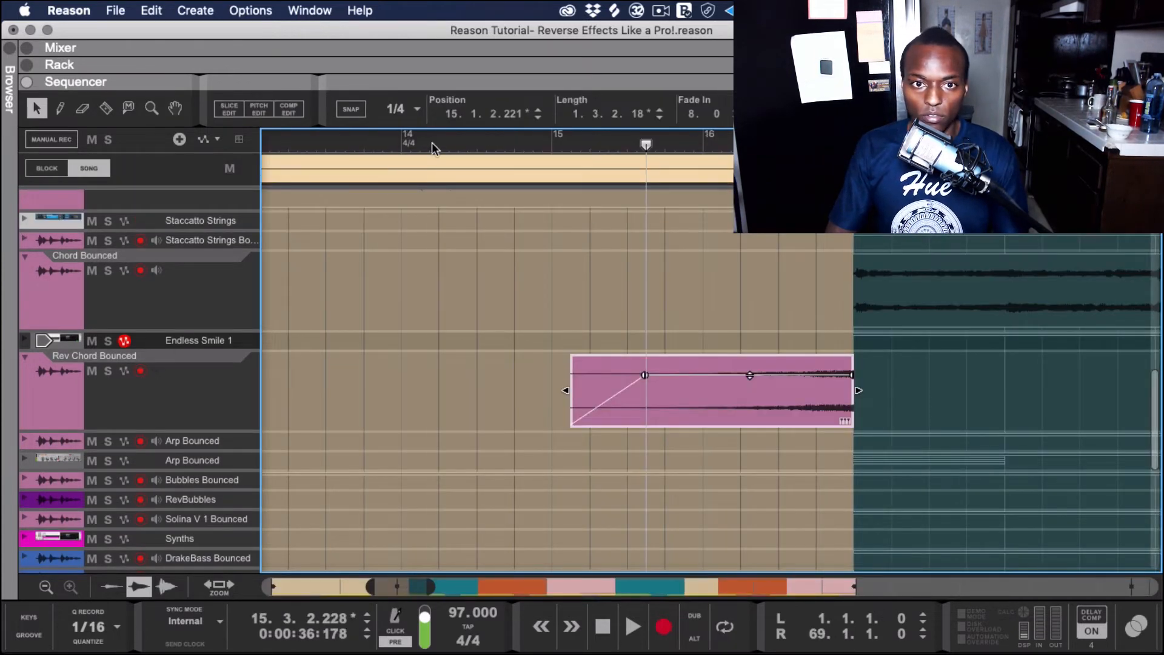
Step: Turn off all solos in the mixer, maximize the sequencer again and play the full mix from before bar 14 into the Break
click(432, 145)
click(26, 50)
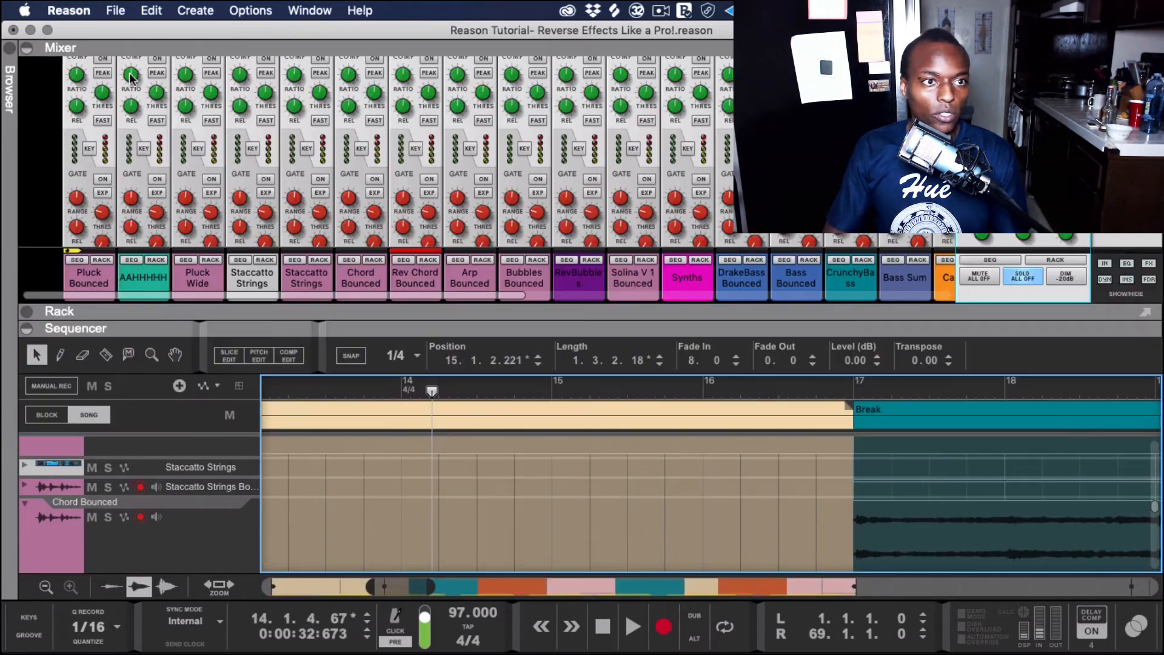
click(1031, 276)
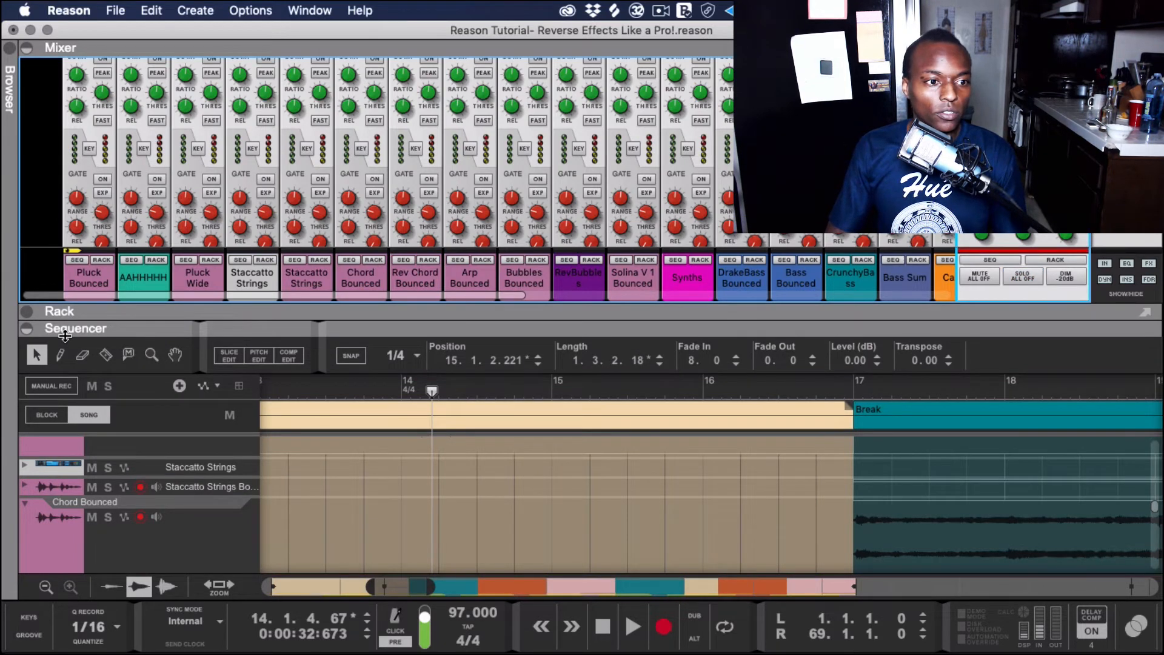
double_click(65, 335)
click(339, 147)
key(space)
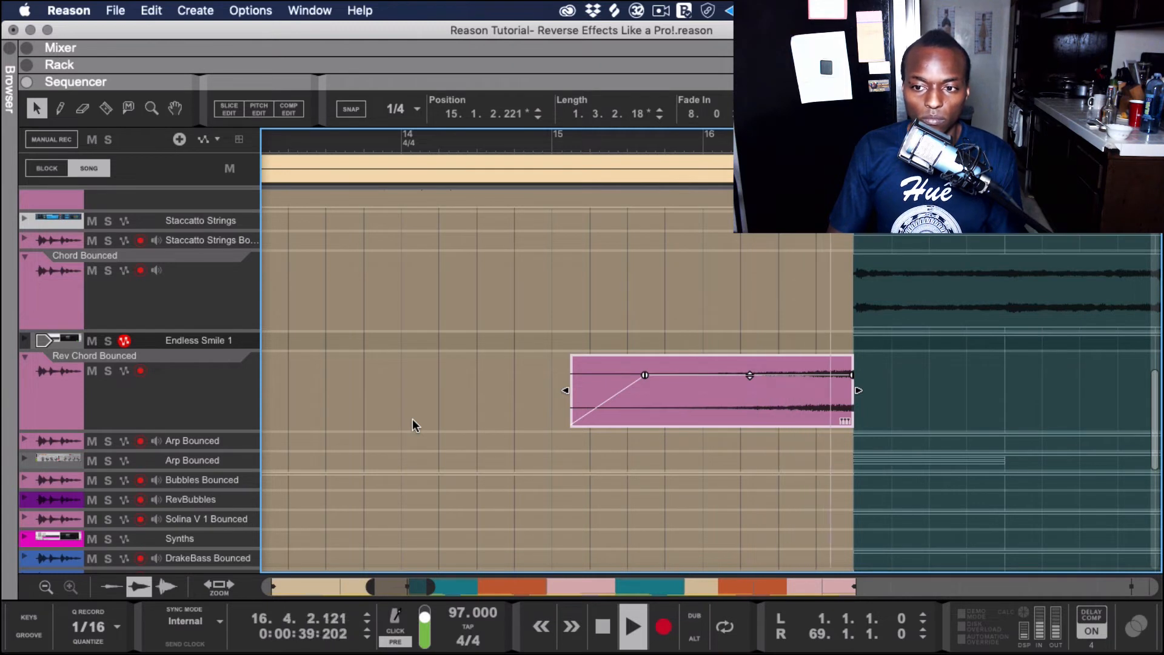
key(space)
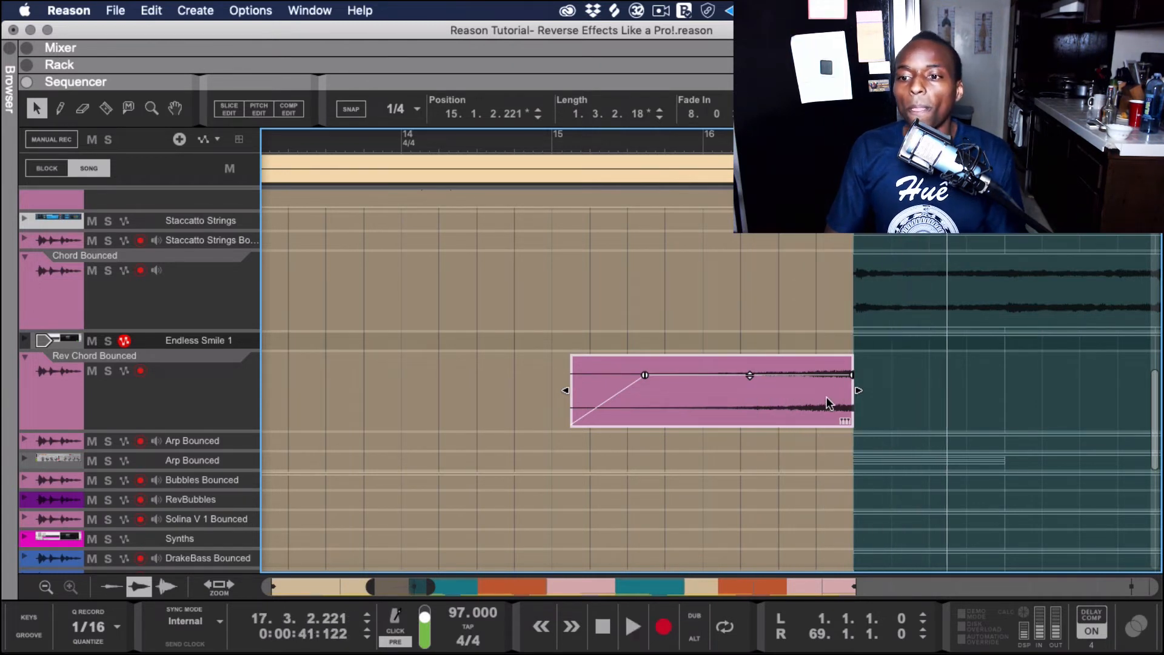
Step: Shift the reversed clip to position 15.2.1.16 so its end overlaps the start of the Break section
scroll(783, 387, right, 5)
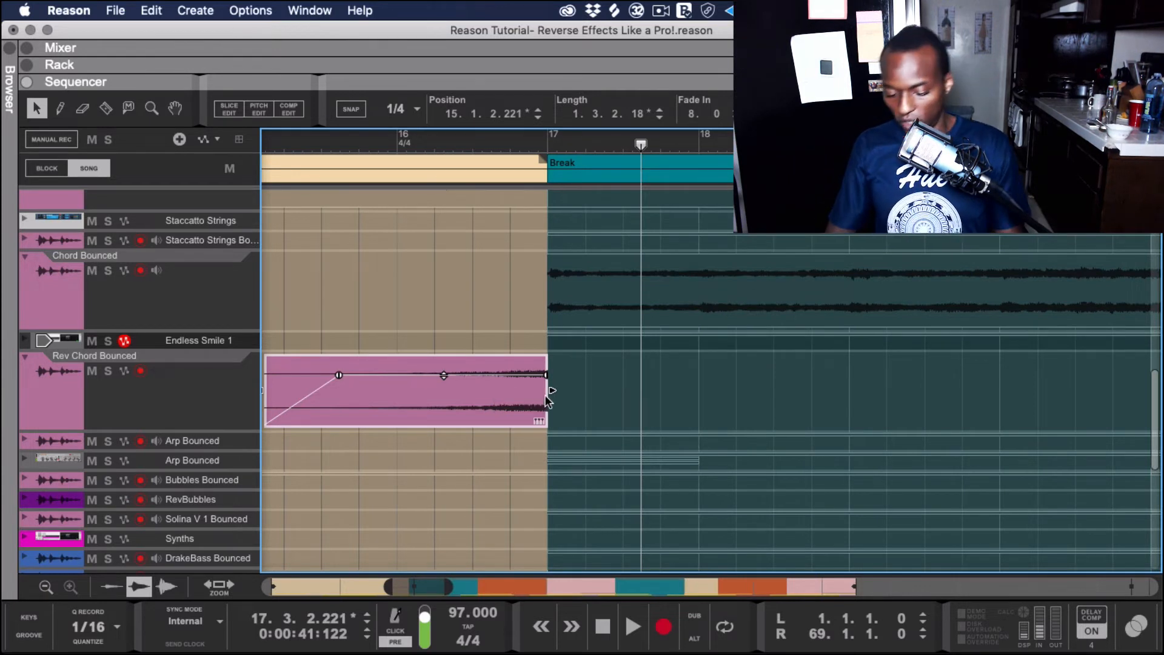
key(y)
drag(591, 391, 508, 395)
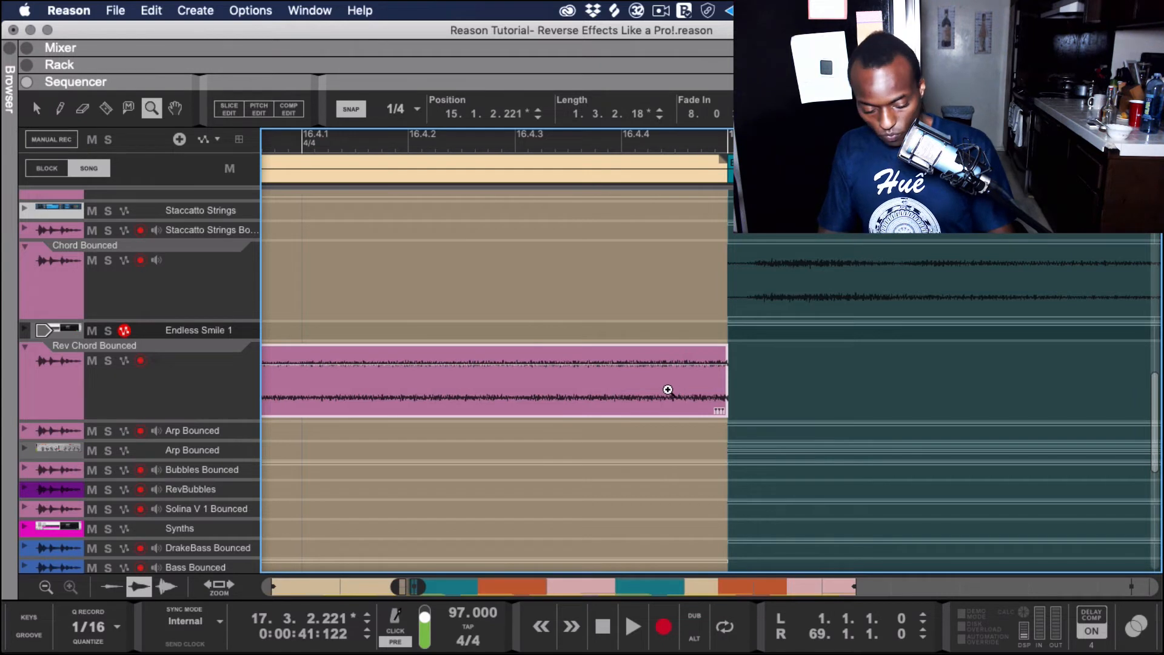
key(q)
drag(736, 382, 706, 389)
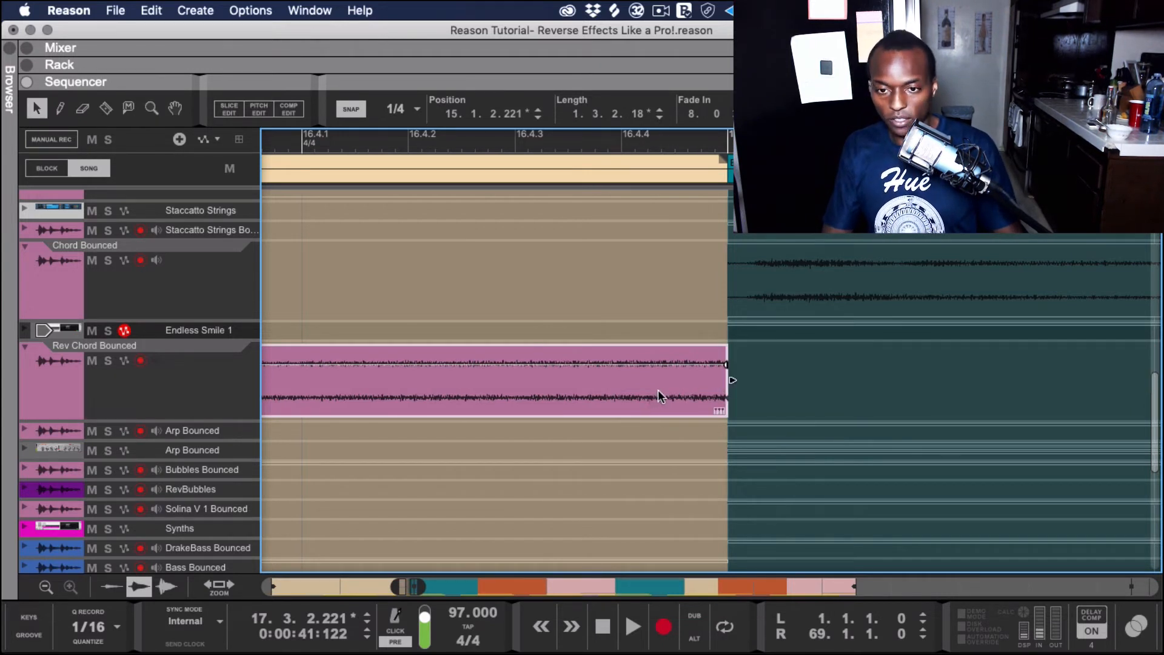
scroll(665, 395, down, 10)
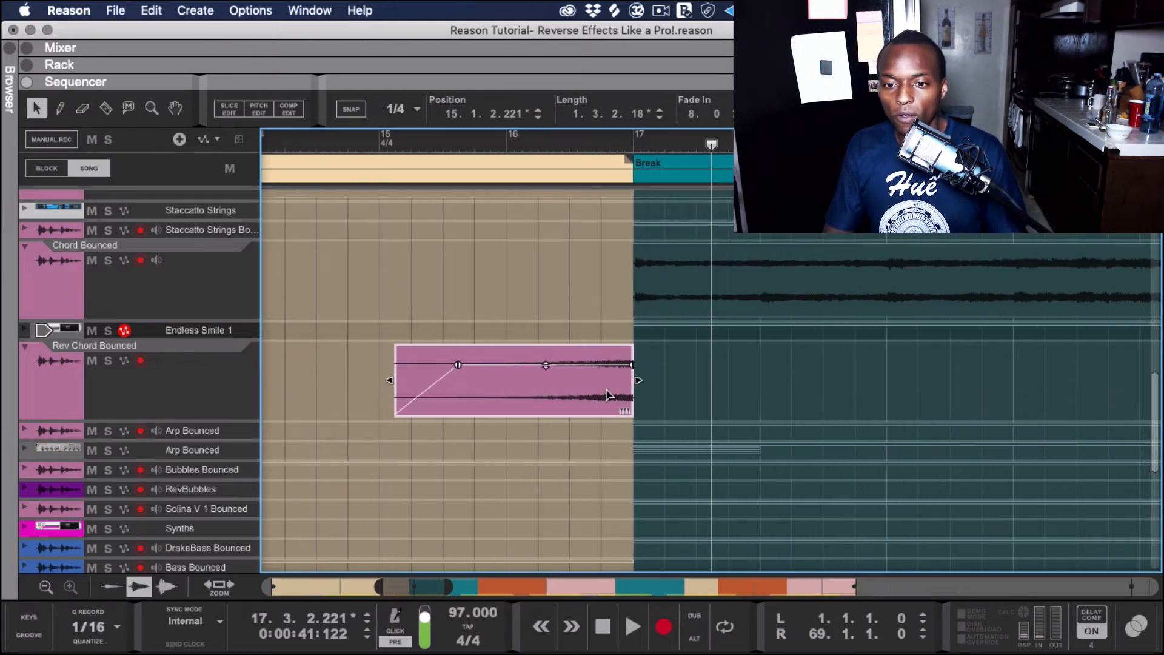
drag(607, 396, 623, 396)
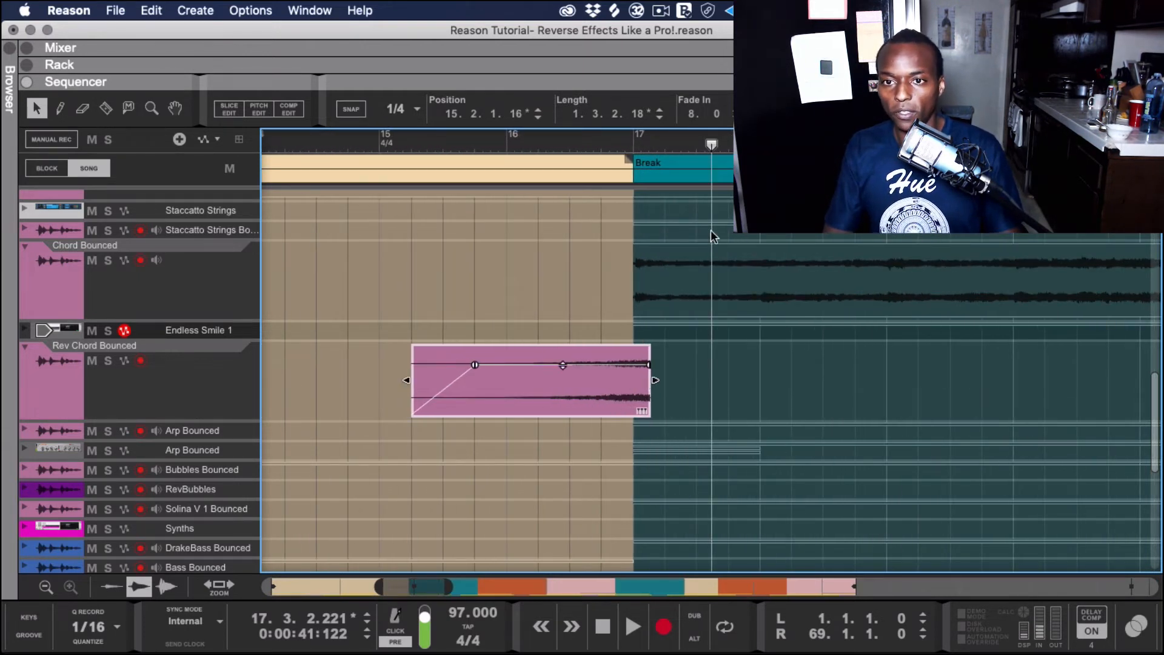
Step: Fine-tune the reversed clip's position to 15.1.4.166 and add a fade-out from bar 17 to the clip's end
key(y)
drag(667, 413, 596, 331)
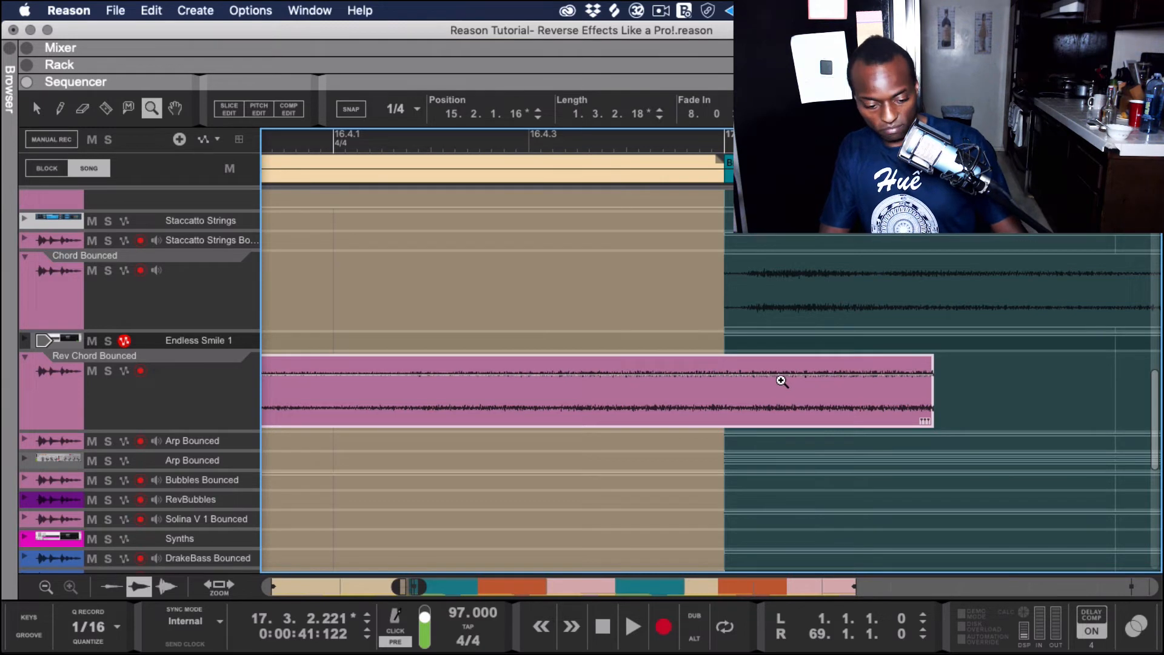
key(q)
drag(816, 400, 780, 402)
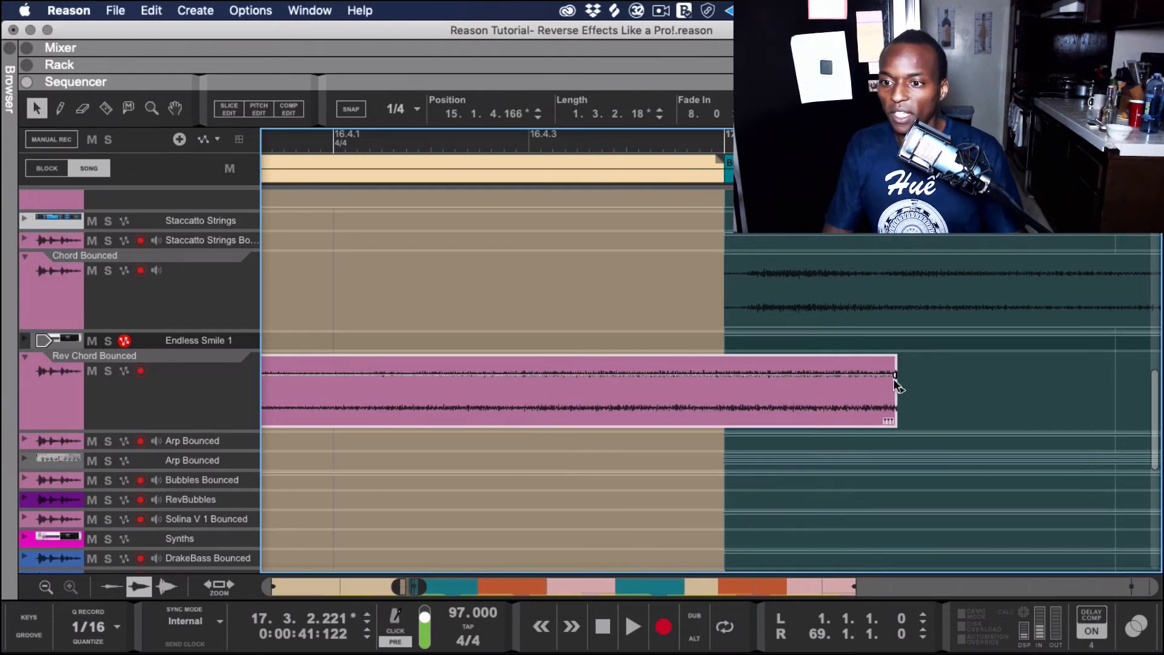
drag(894, 374, 718, 389)
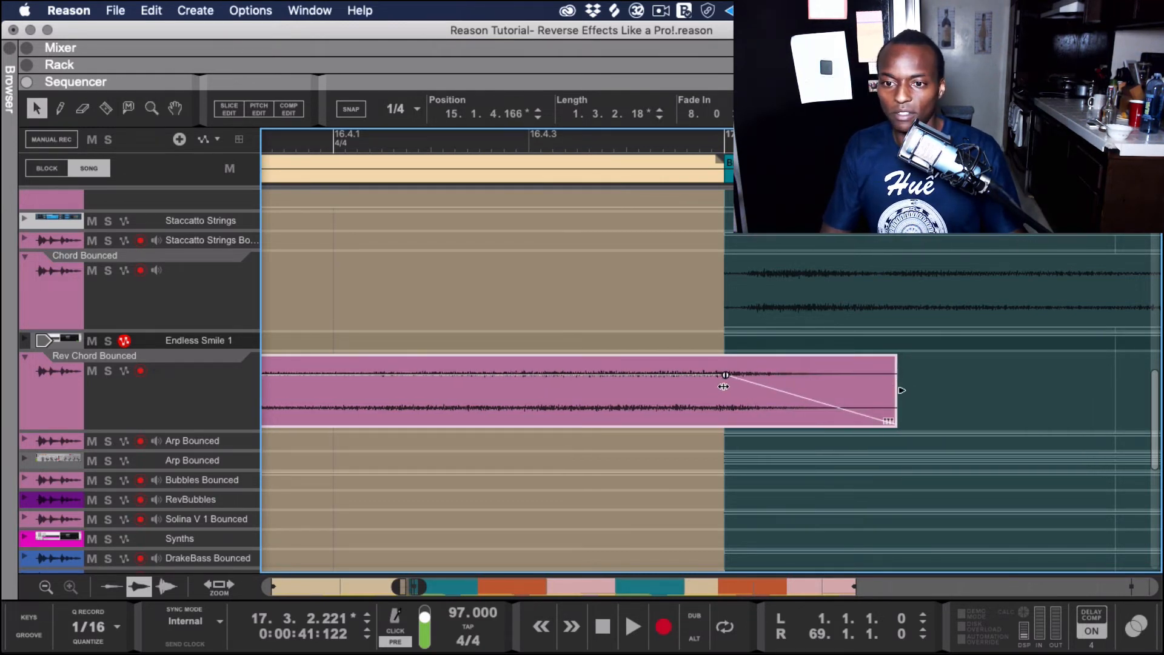
Step: Audition the faded transition into the Break, raise the reversed clip's level slightly and replay it
scroll(777, 377, down, 5)
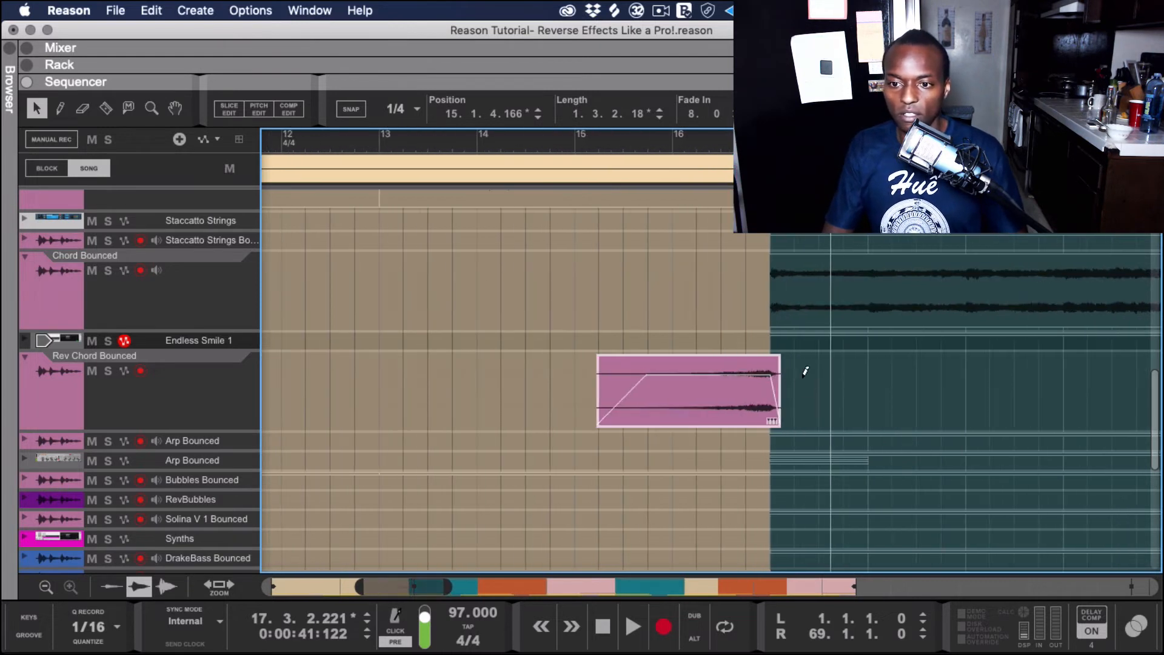
click(669, 171)
key(space)
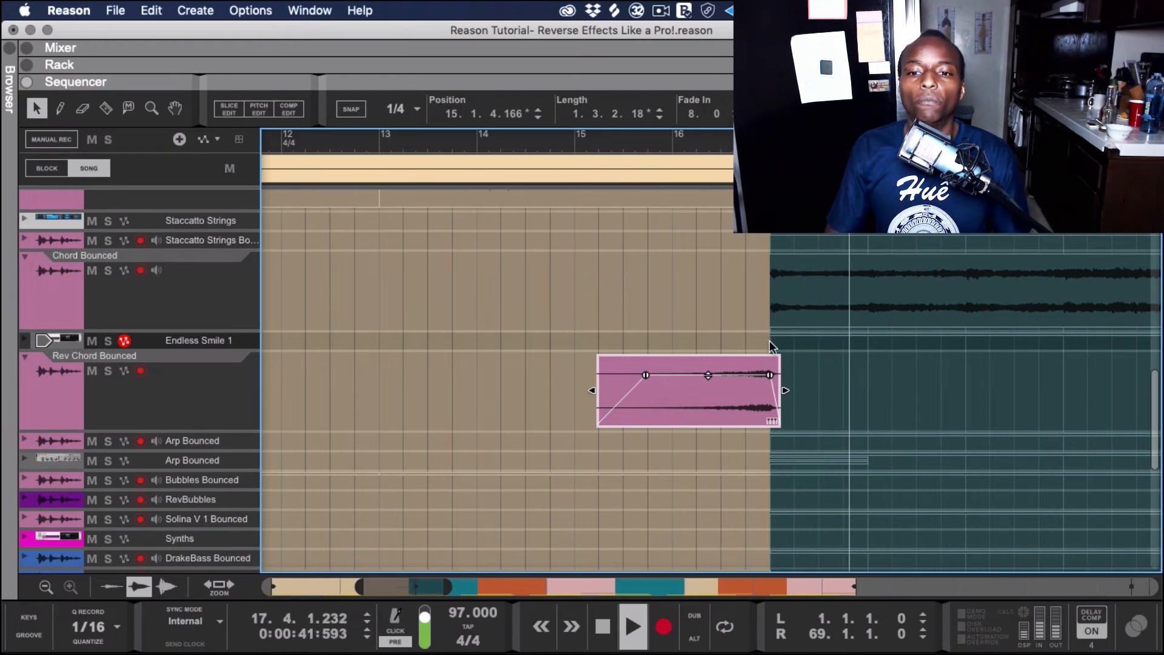
key(space)
drag(709, 375, 708, 369)
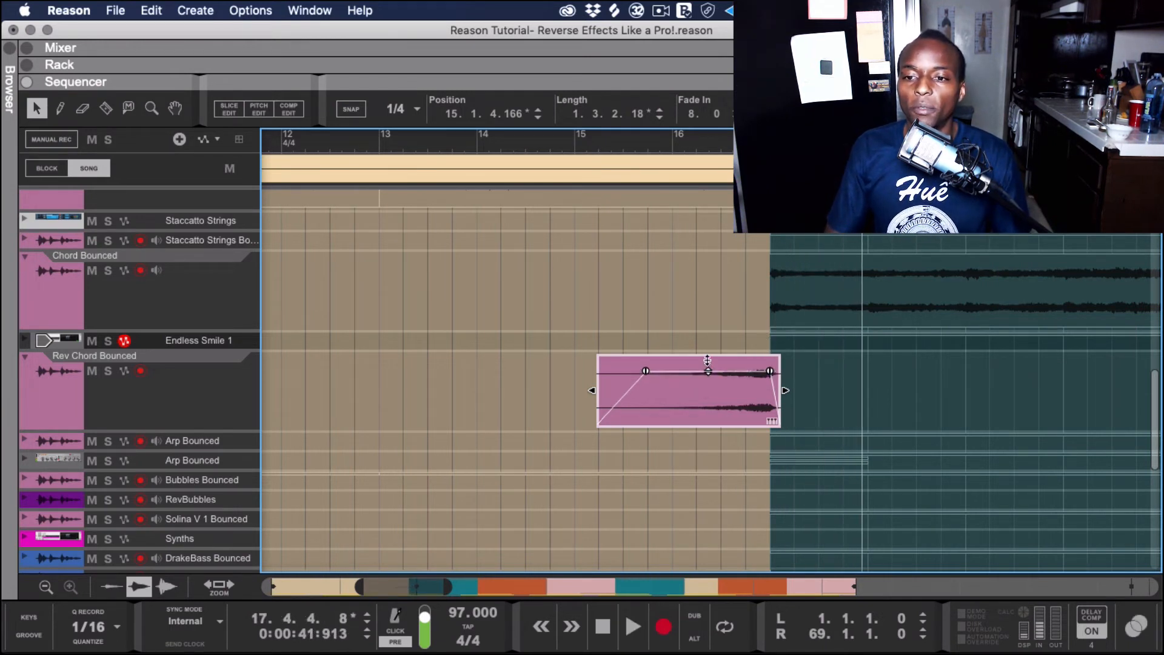
key(space)
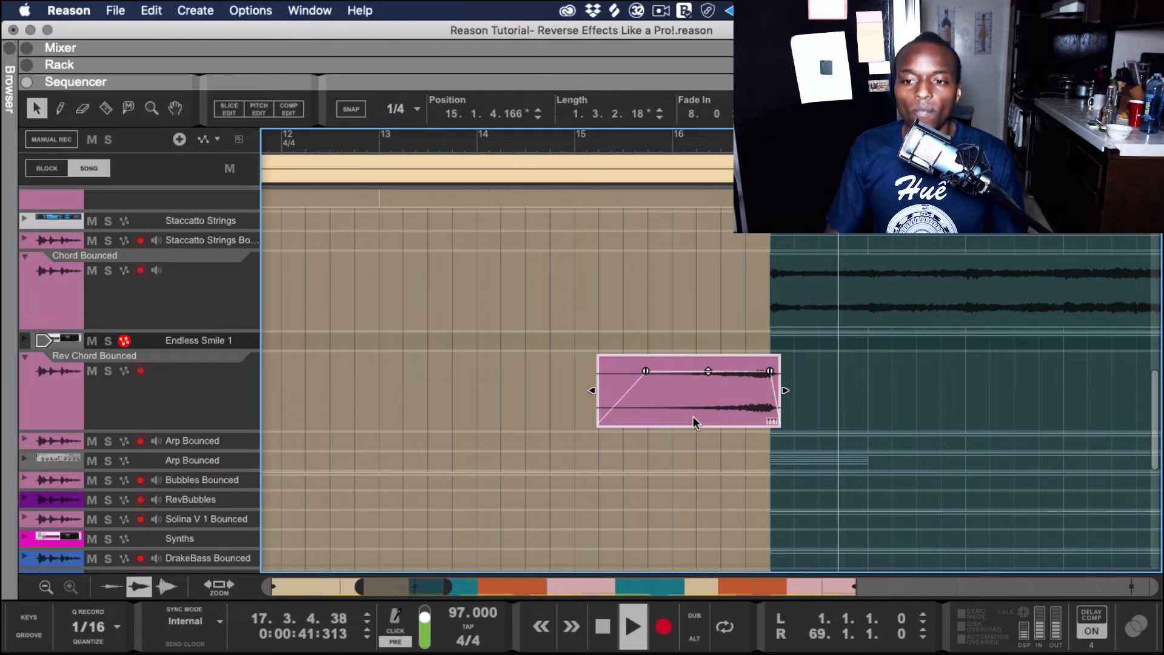
Step: Stop the playback, select the Chord Bounced track and play the transition into the Break again from just after bar 14
key(space)
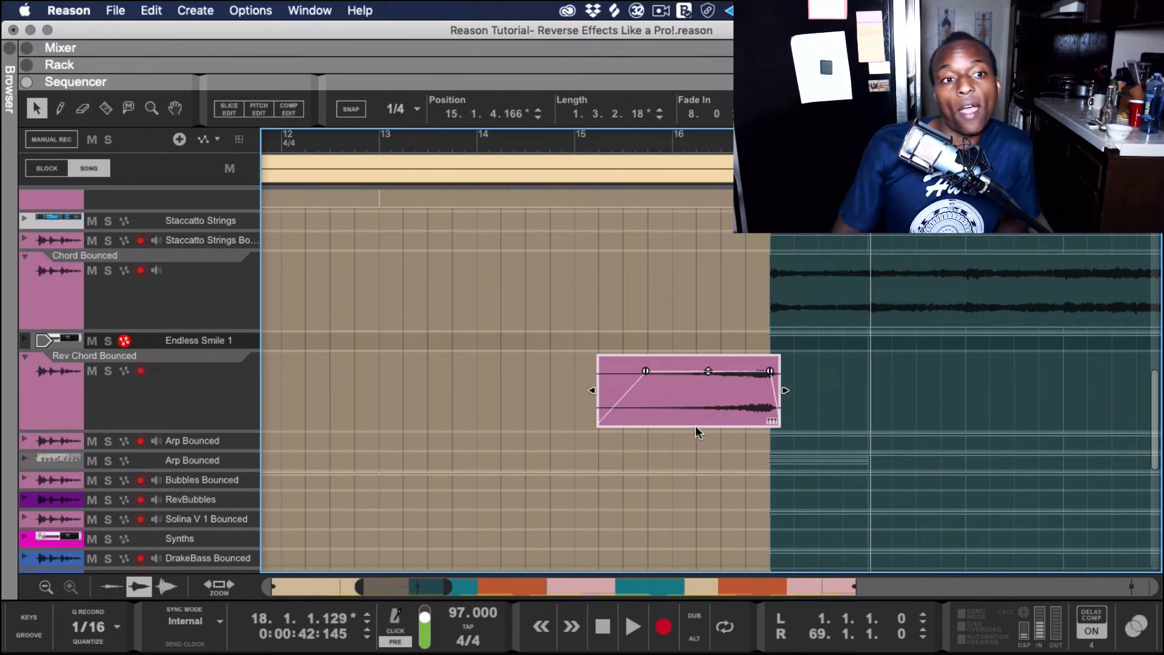
click(200, 304)
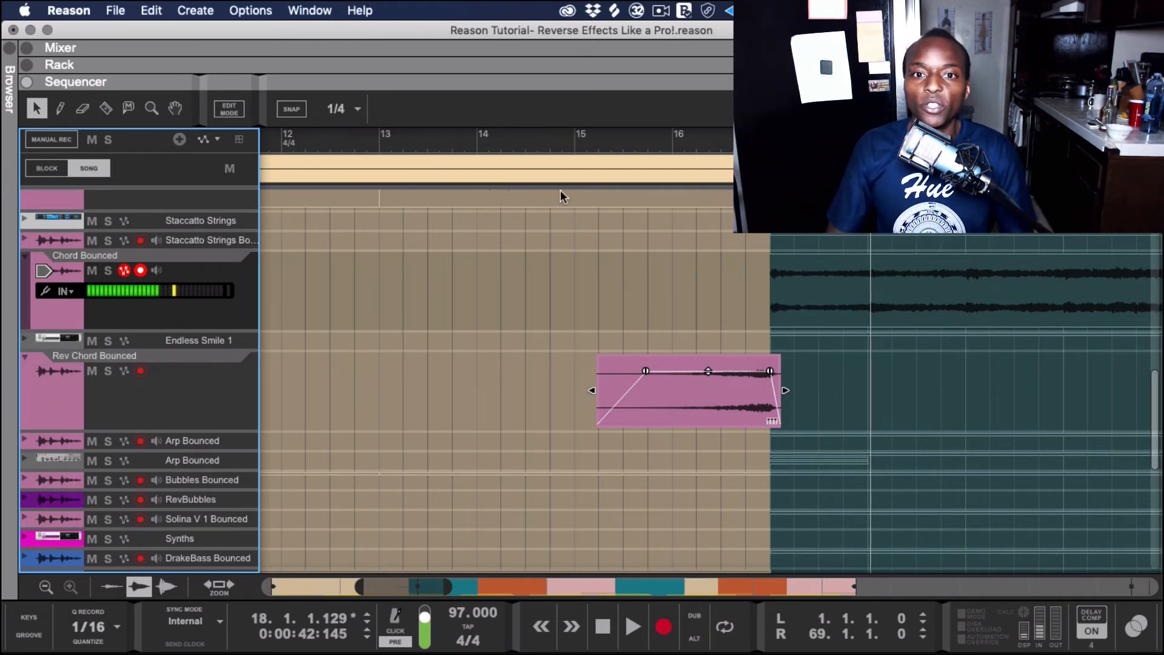
click(509, 143)
key(space)
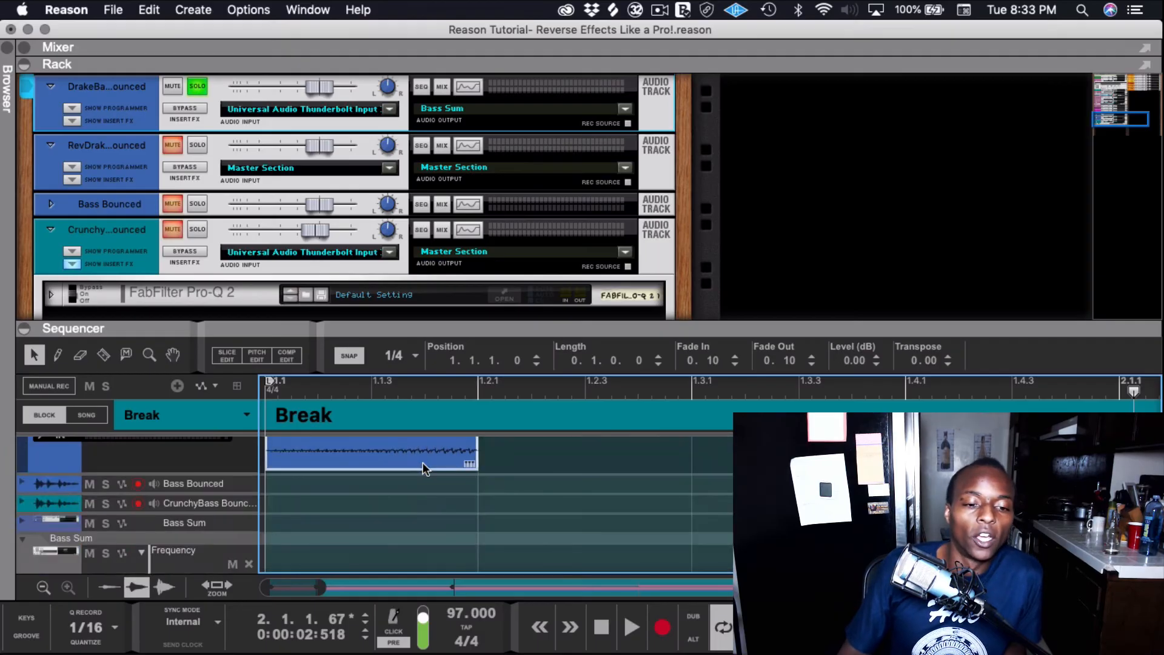
Step: Solo the RevDrakeBassBounced track instead of the original bass track and audition its reversed clip from the start of the Break block
click(416, 464)
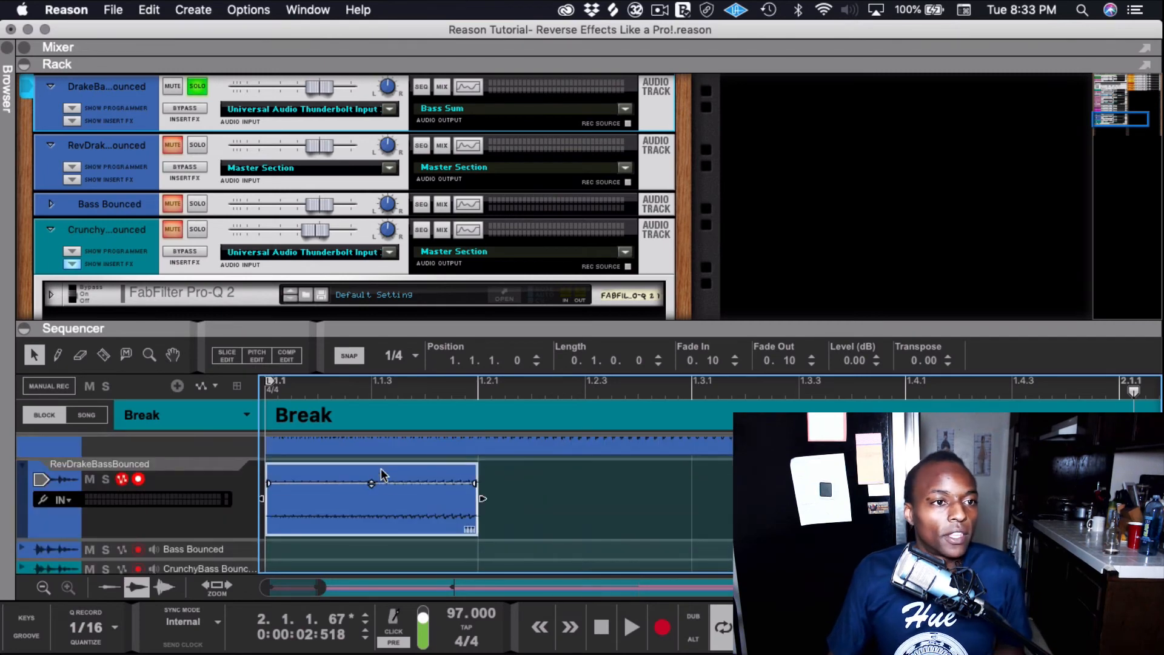
click(196, 147)
click(197, 87)
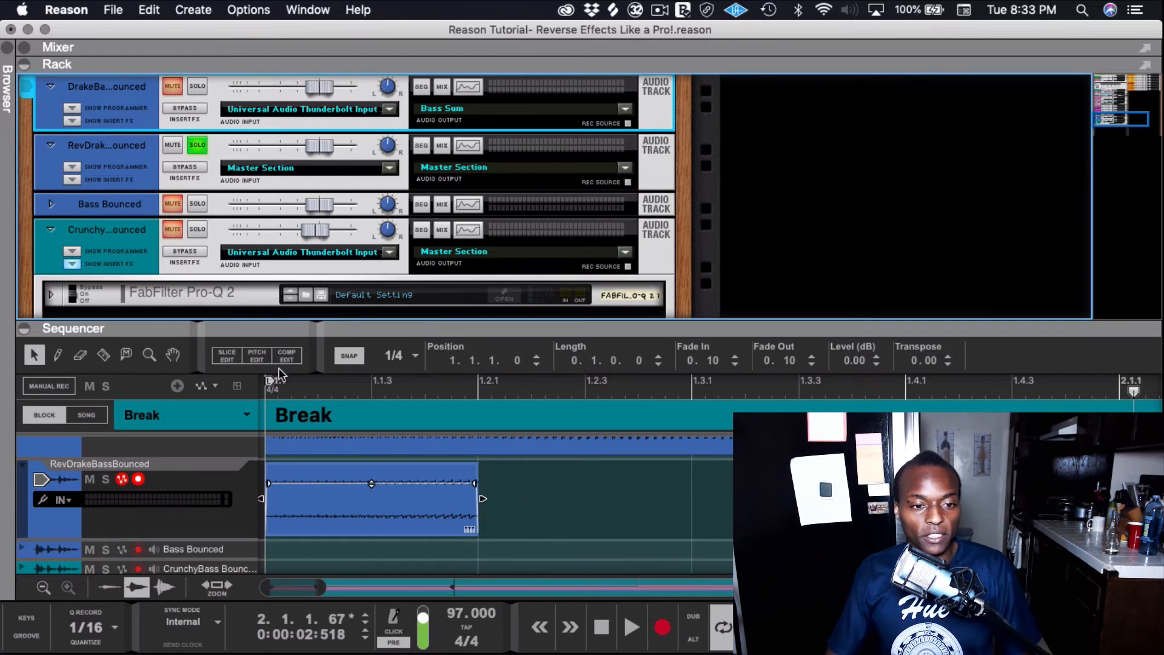
click(285, 389)
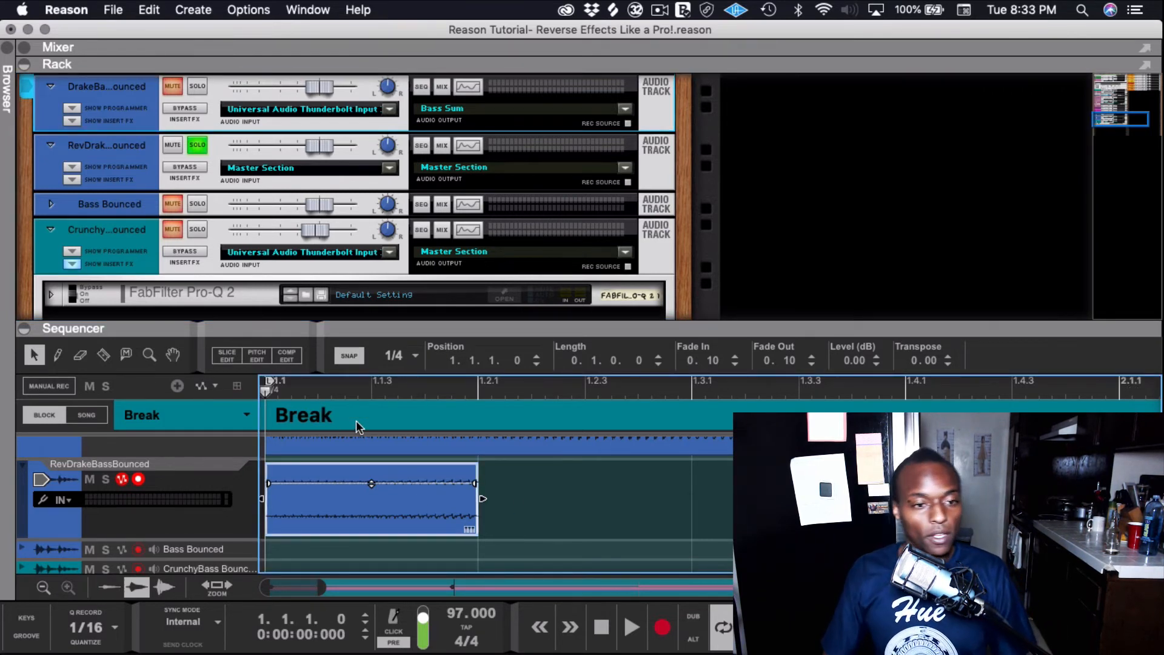
key(space)
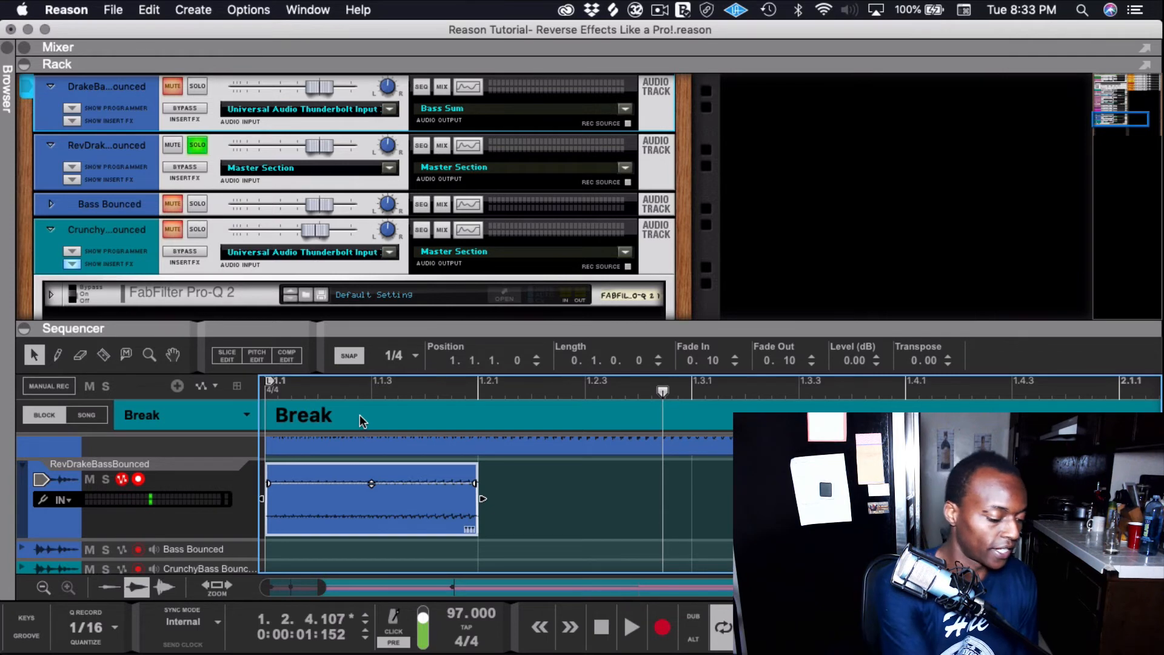
Step: Load the QuasarReVVerb.cmb patch from Quasar Utilities onto the RevDrakeBassBounced track, show its insert effects and close the browser
click(3, 61)
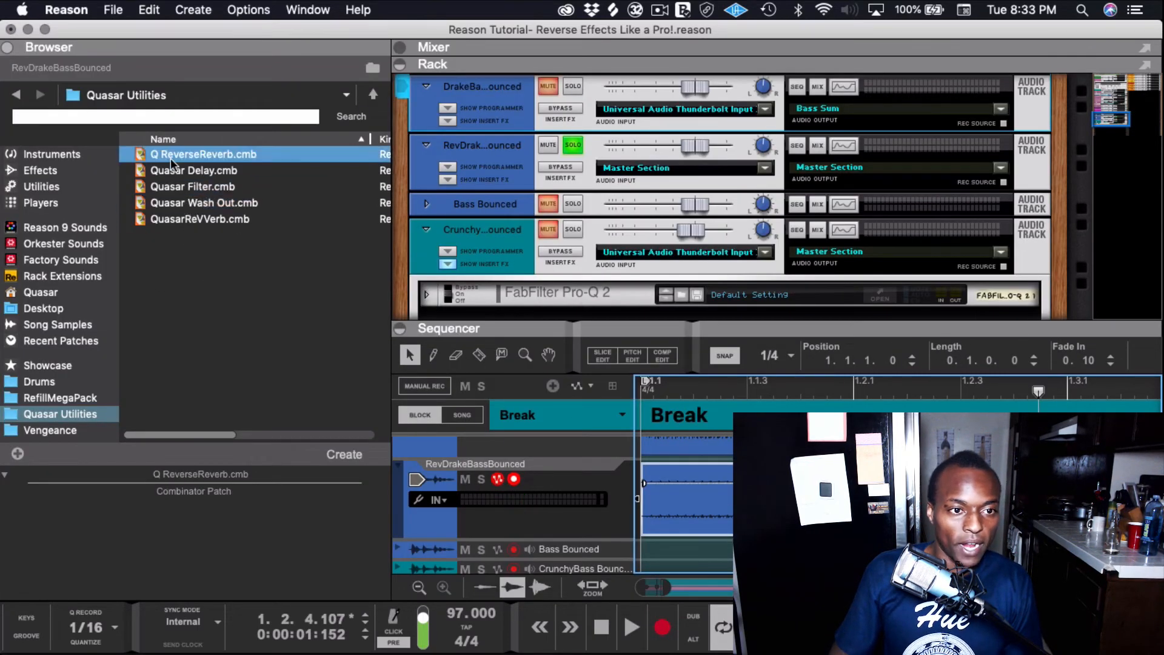
click(145, 223)
drag(145, 223, 476, 511)
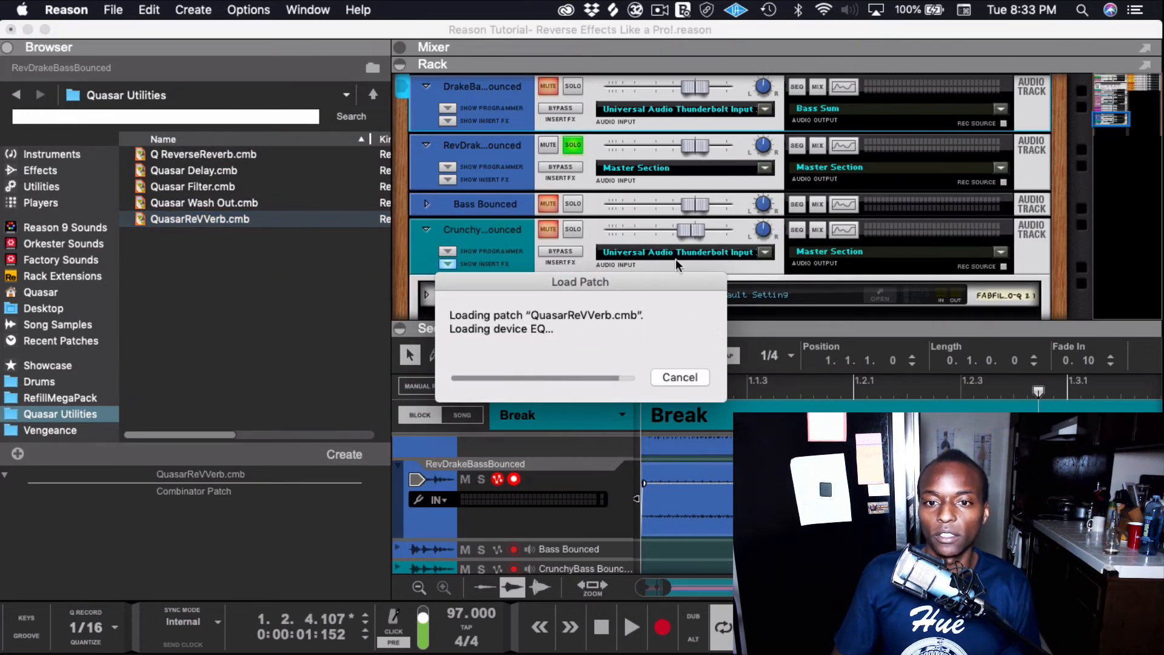
click(448, 180)
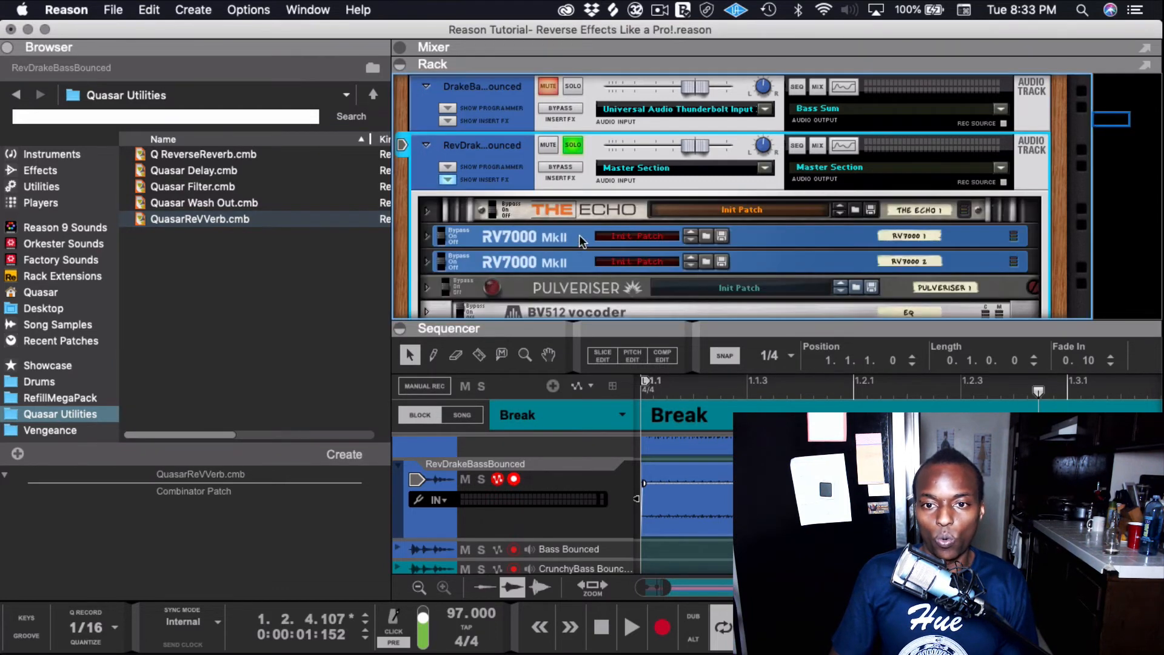
scroll(580, 241, down, 5)
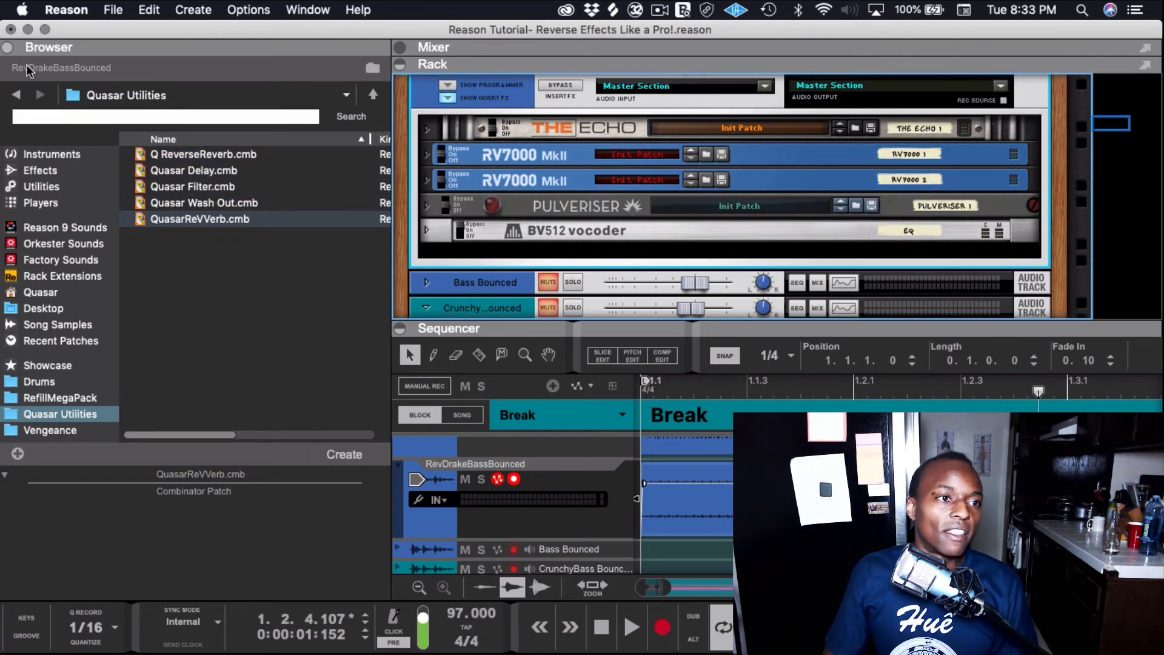
click(7, 47)
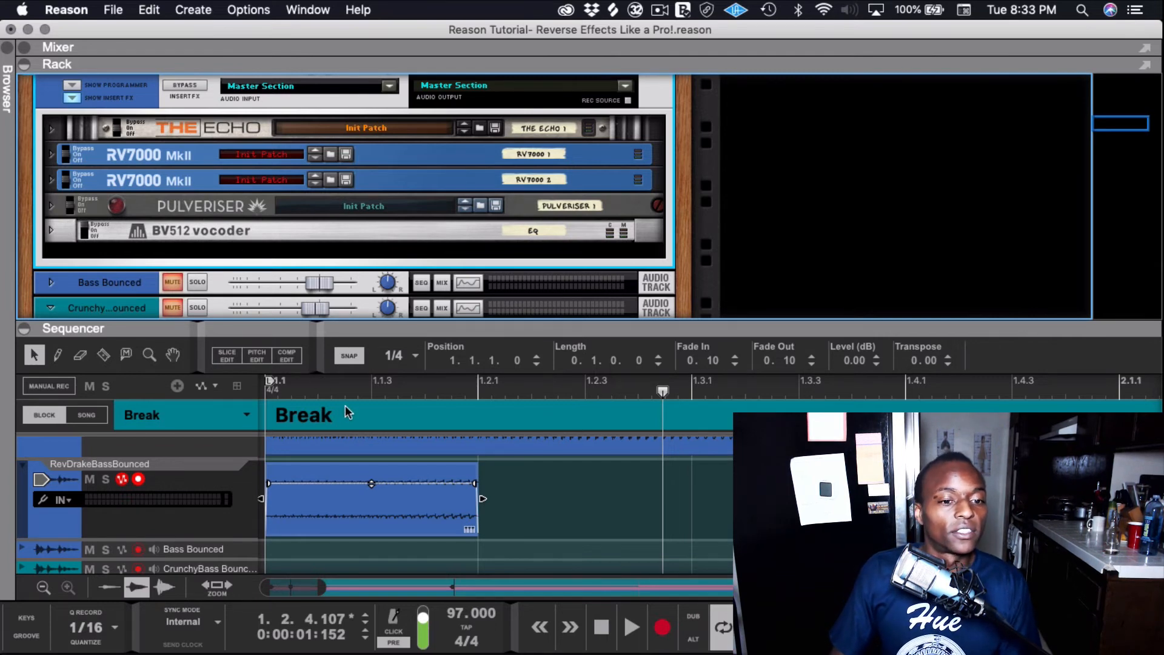
Step: Enlarge the sequencer area slightly and play the reversed bass with its insert effects from the block's start
mouse_move(355, 335)
mouse_down()
mouse_move(355, 235)
mouse_move(355, 317)
mouse_up()
click(338, 375)
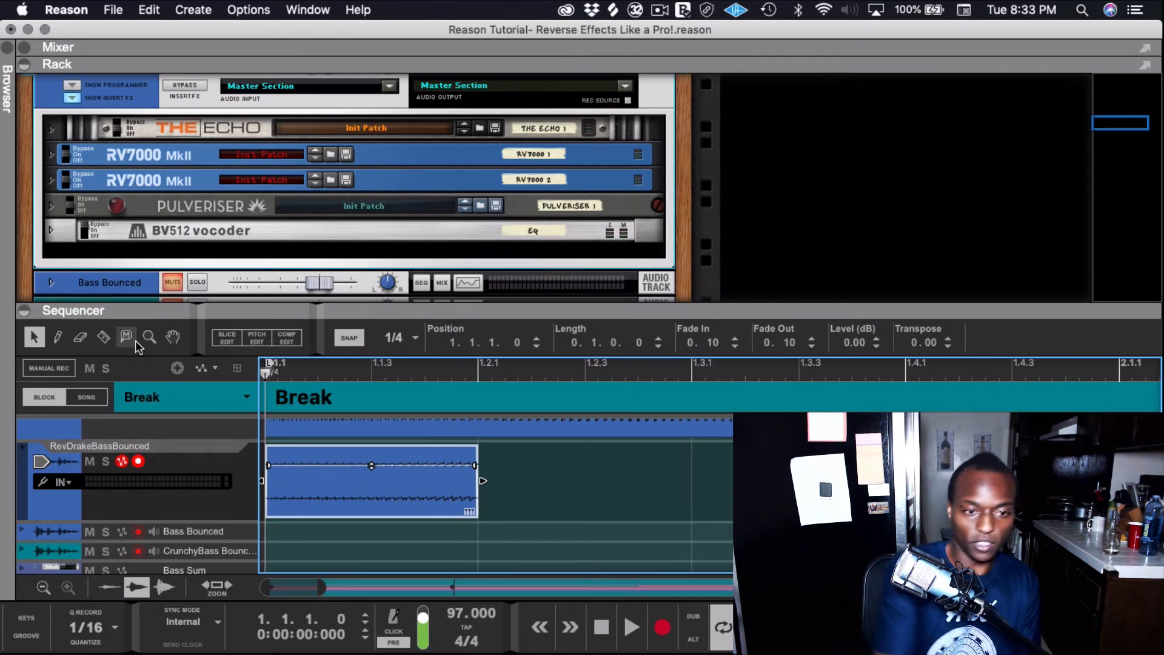
key(space)
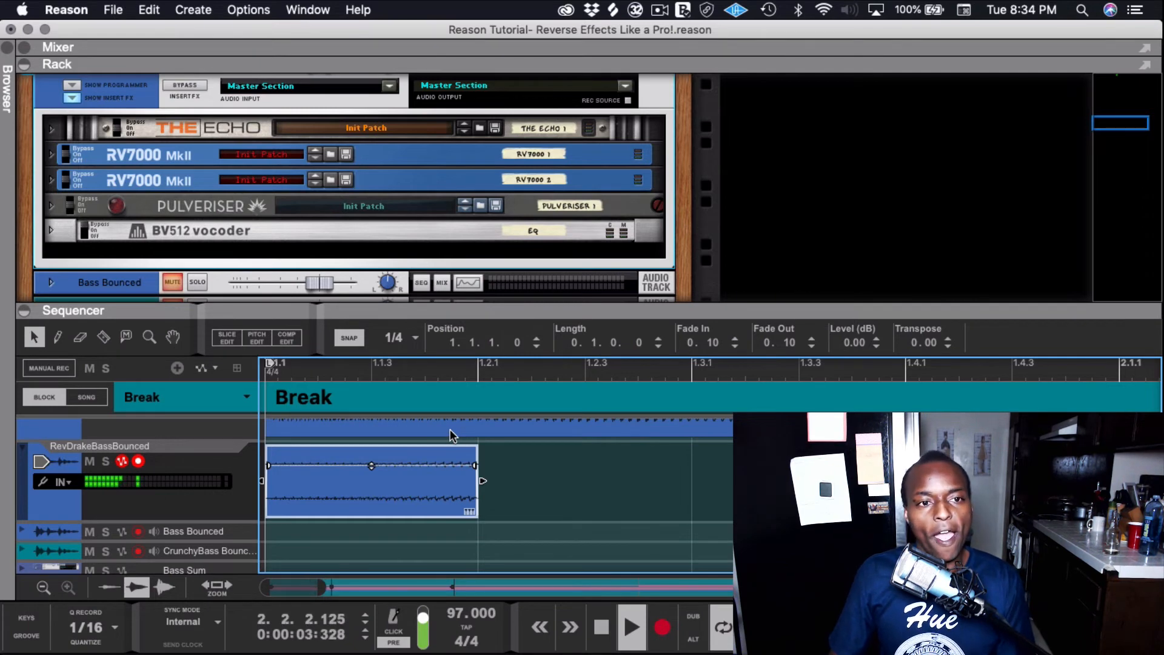
key(space)
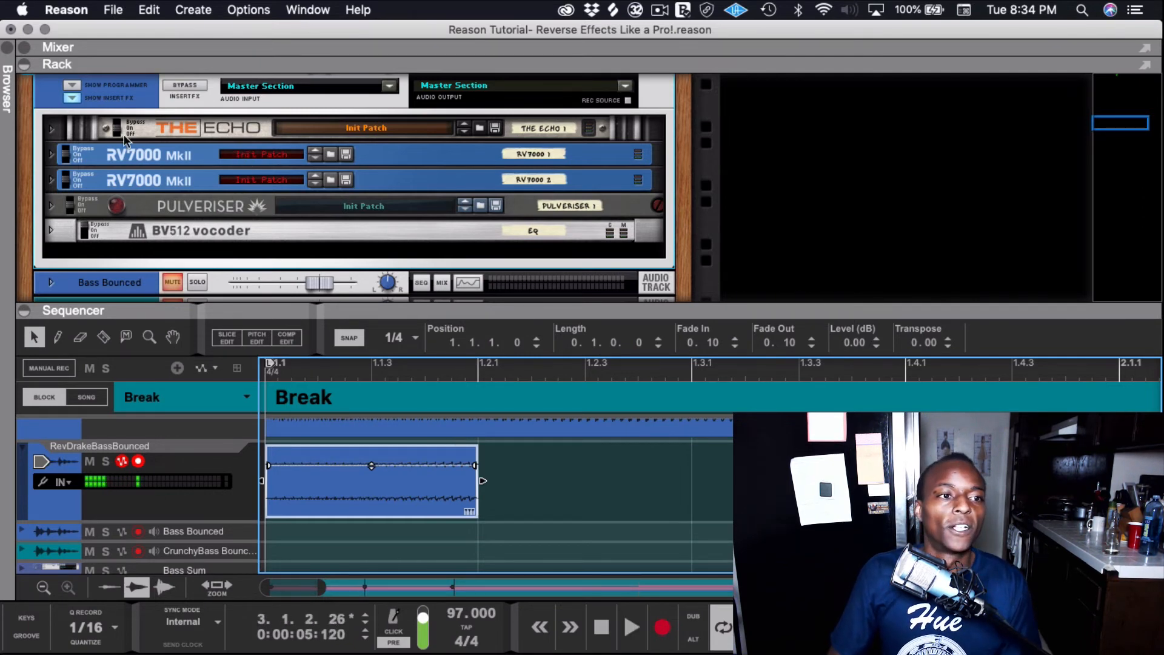
Step: Unfold The Echo and examine the insert effect devices and their cable routing on the front and rear of the rack
key(Tab)
click(52, 129)
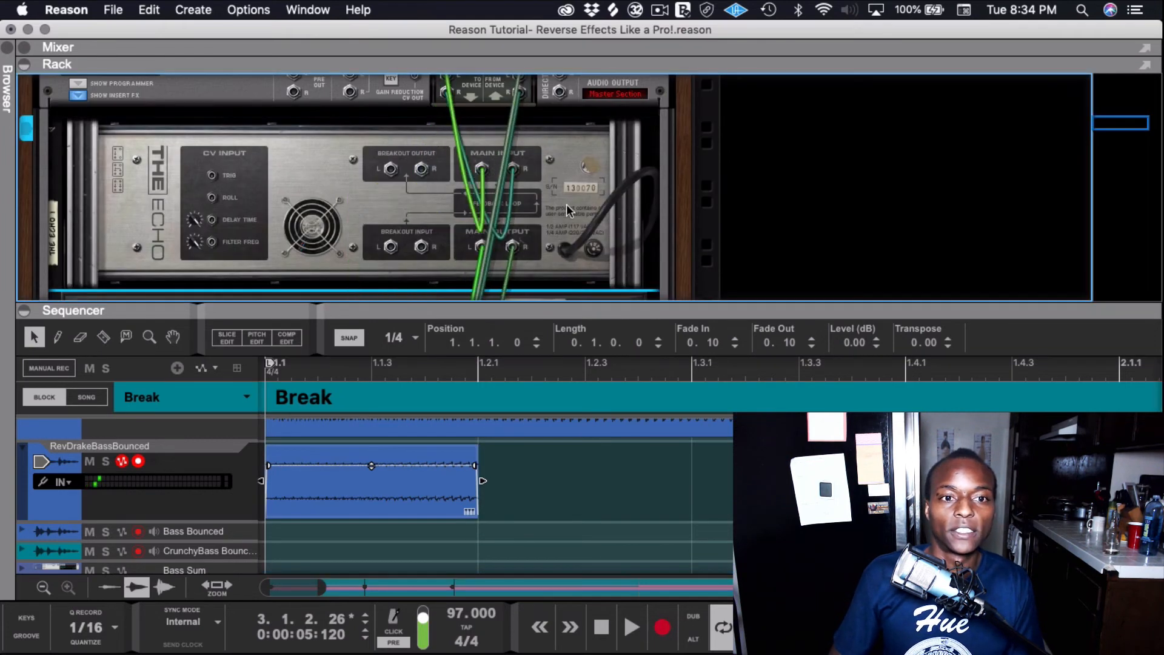
scroll(570, 210, up, 5)
scroll(570, 210, down, 8)
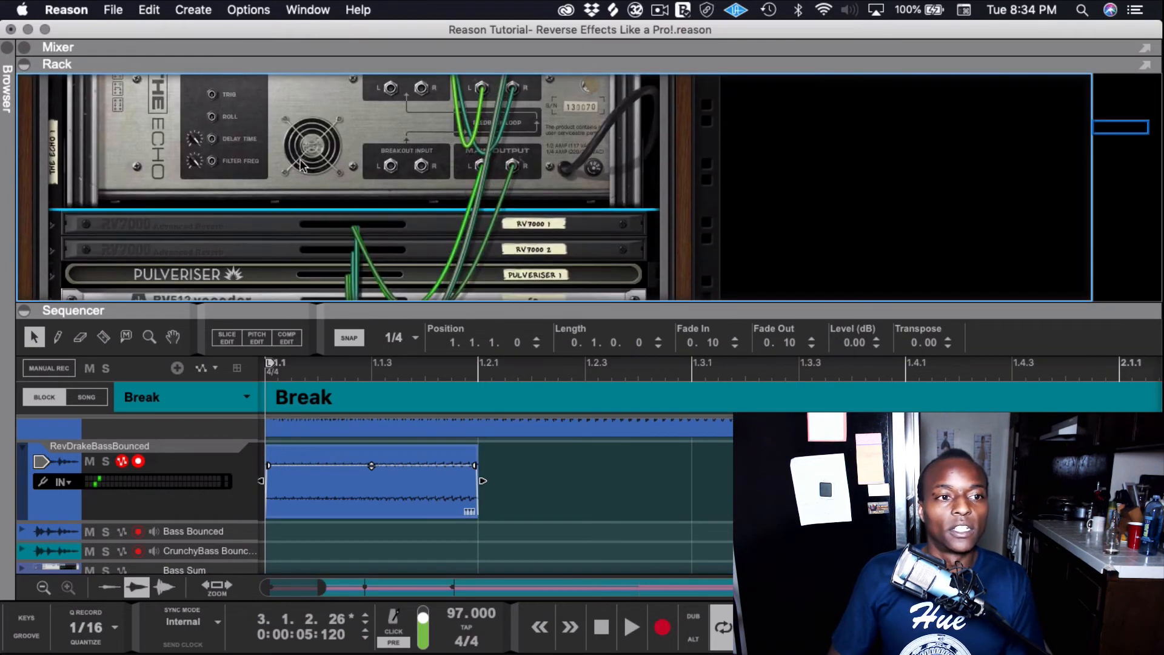
scroll(67, 114, up, 4)
scroll(81, 197, down, 5)
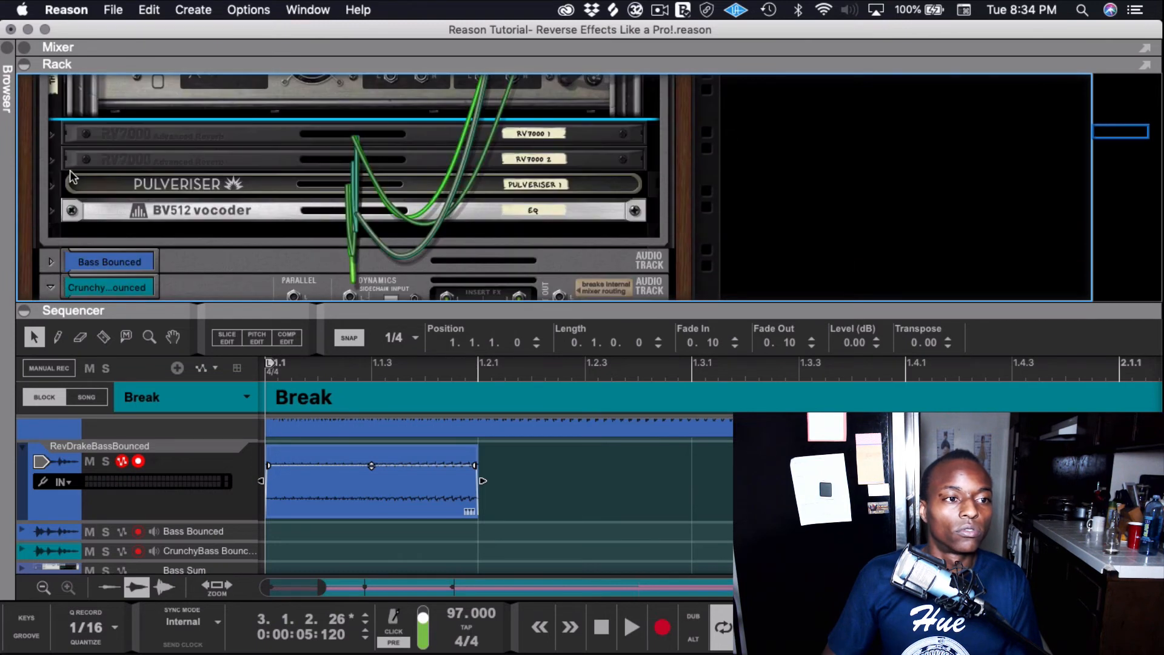
scroll(60, 138, up, 1)
key(Tab)
key(Tab)
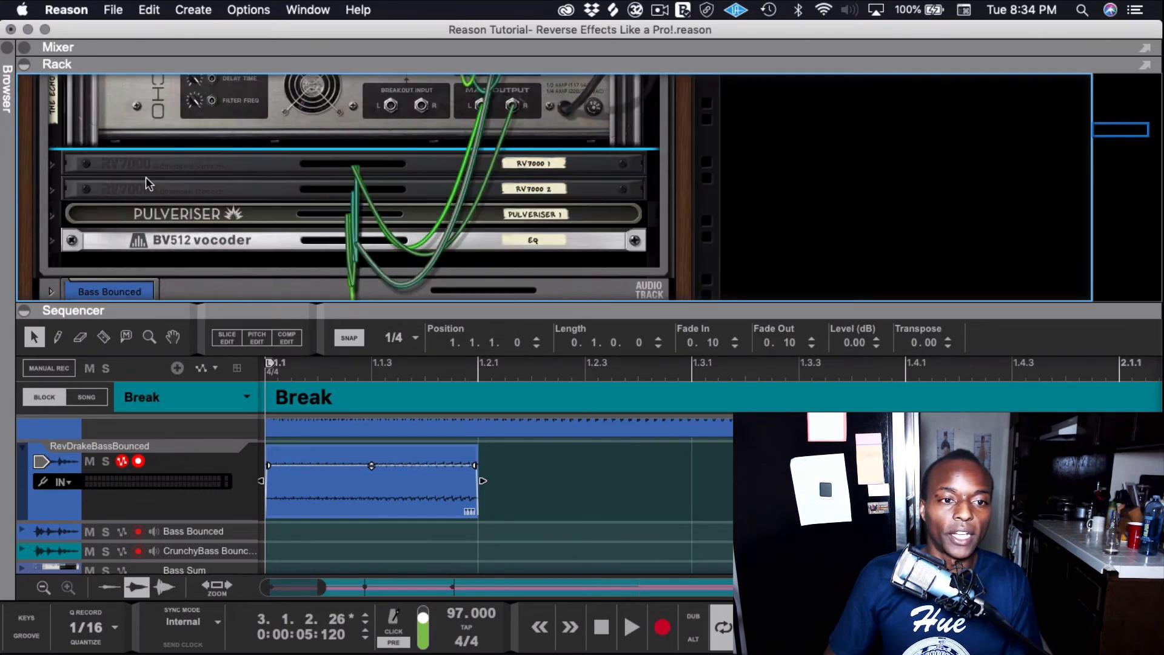
key(Tab)
scroll(56, 197, up, 4)
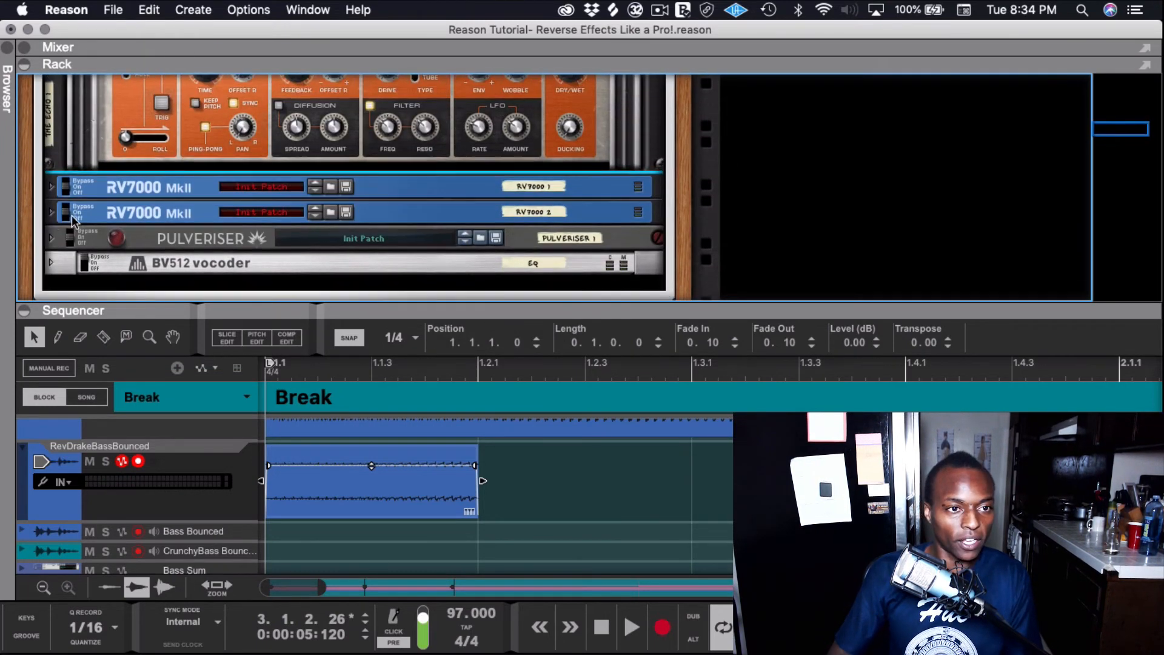
scroll(91, 219, down, 3)
scroll(115, 230, up, 3)
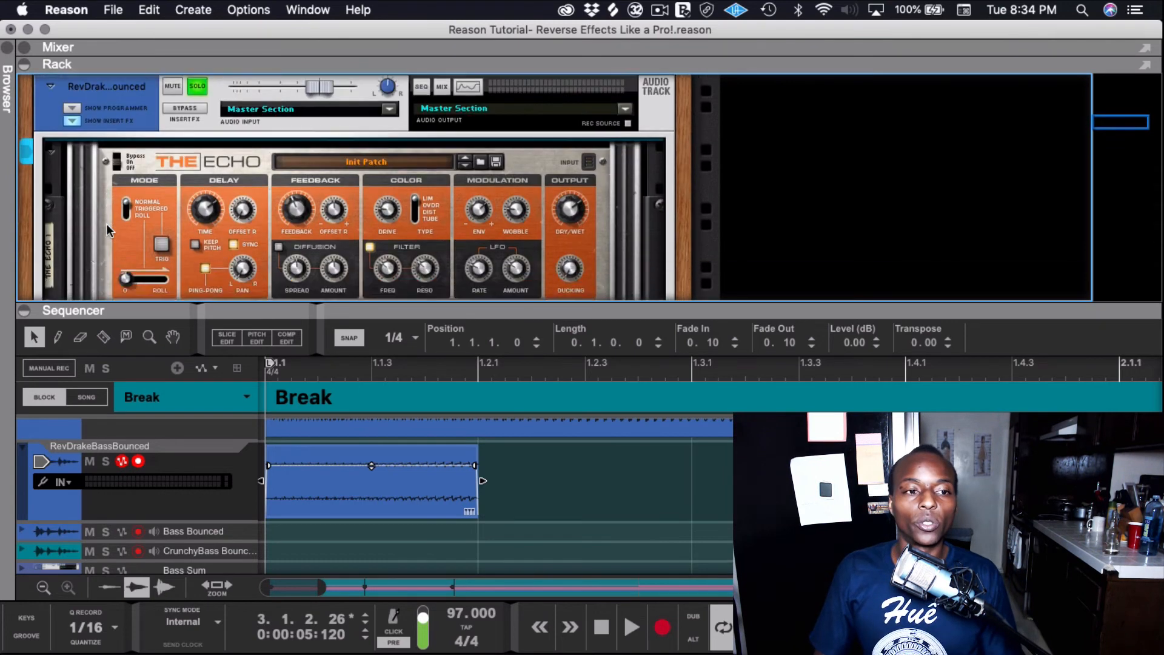
scroll(142, 235, down, 2)
scroll(182, 242, down, 5)
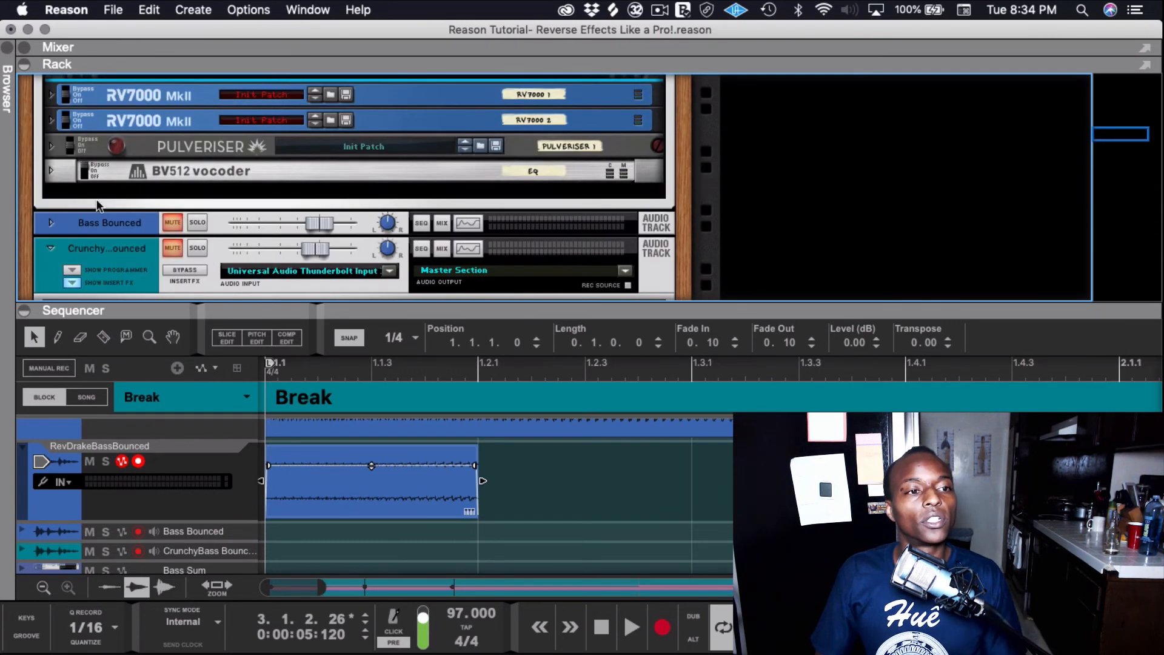
Step: Unfold the Pulveriser and the BV512 vocoder used as EQ to show their settings
click(49, 153)
click(51, 148)
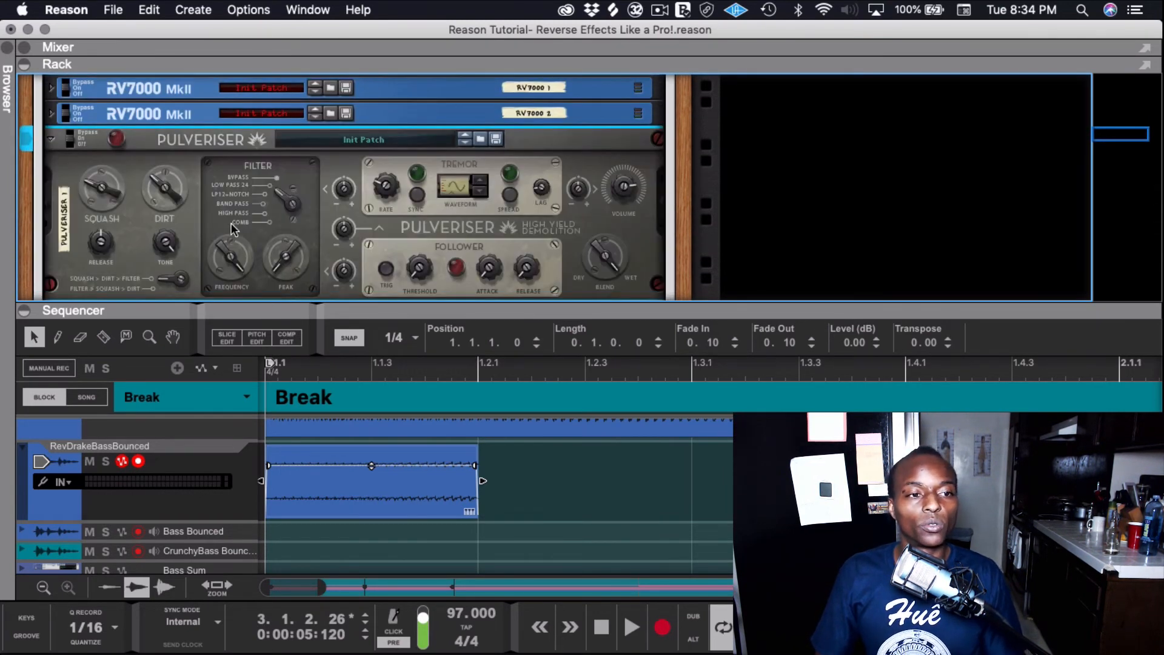
scroll(206, 237, down, 2)
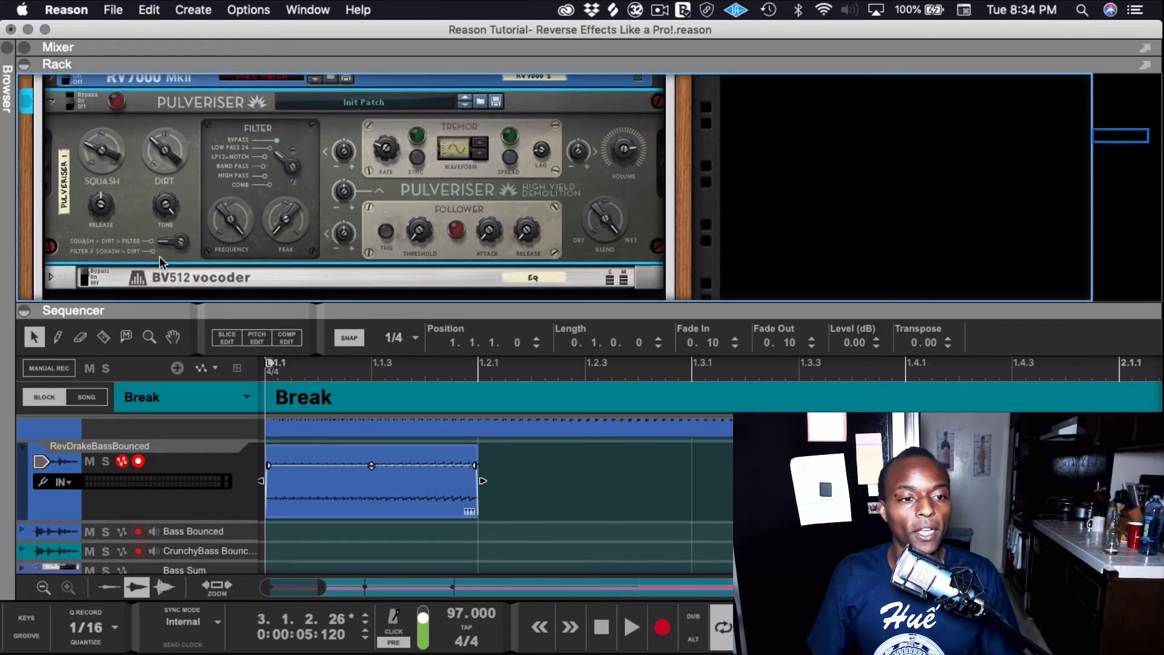
click(65, 279)
click(51, 278)
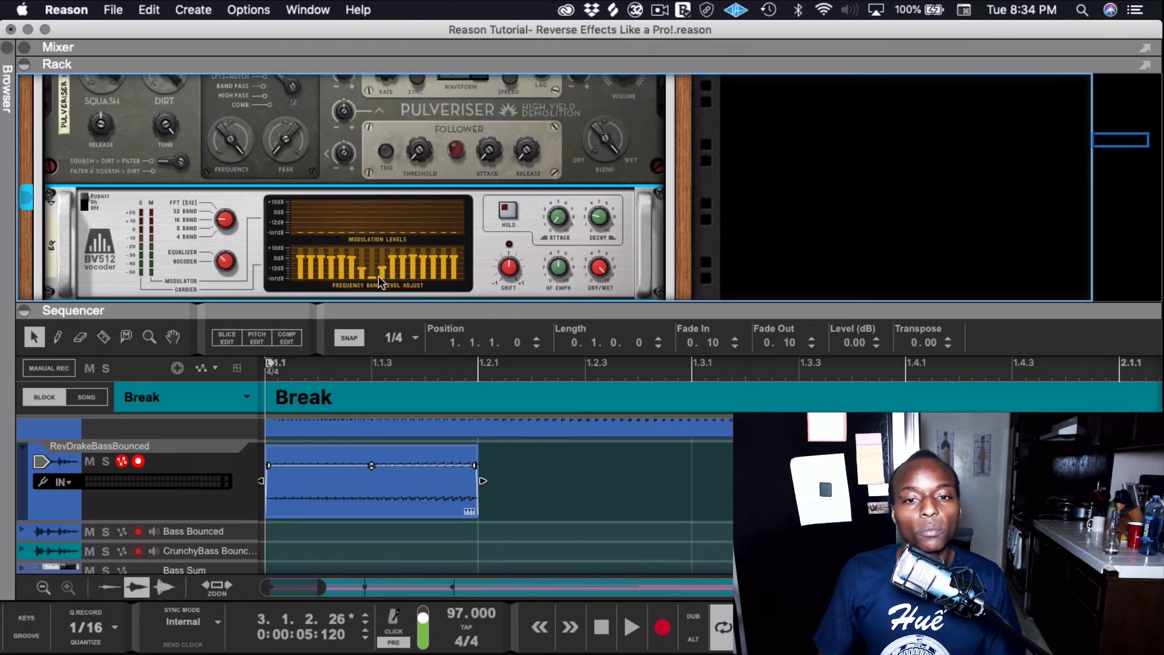
Step: During playback from the block's start, raise the dipped middle bands 7 to 9 of the BV512 EQ to match their neighbours
key(space)
click(278, 376)
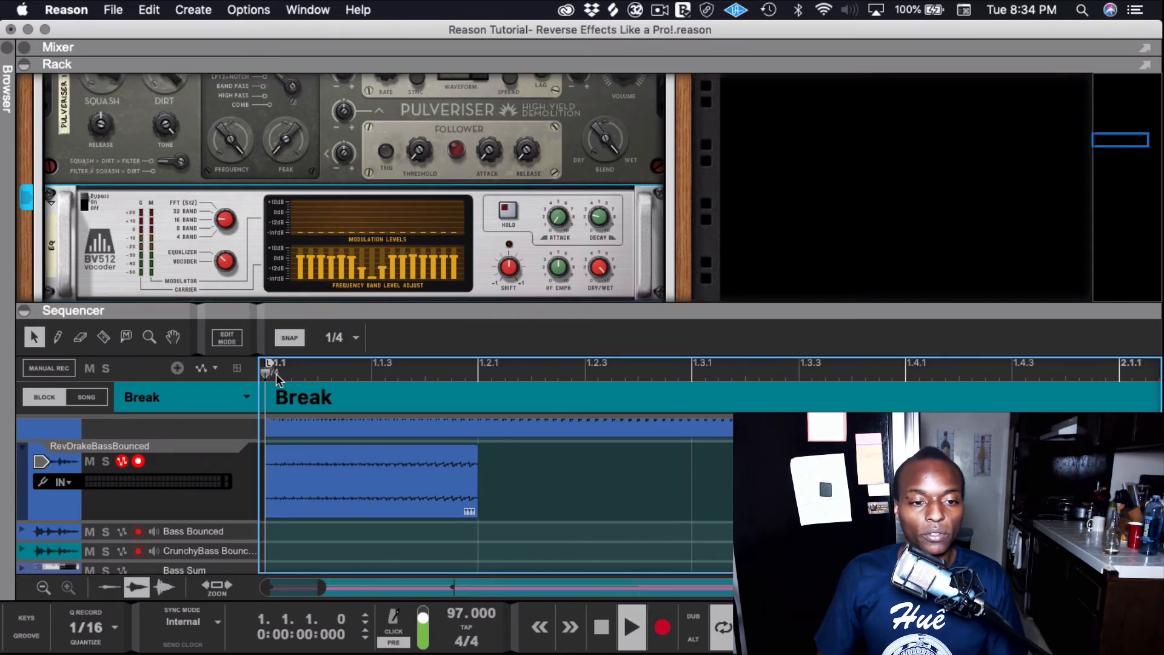
click(371, 255)
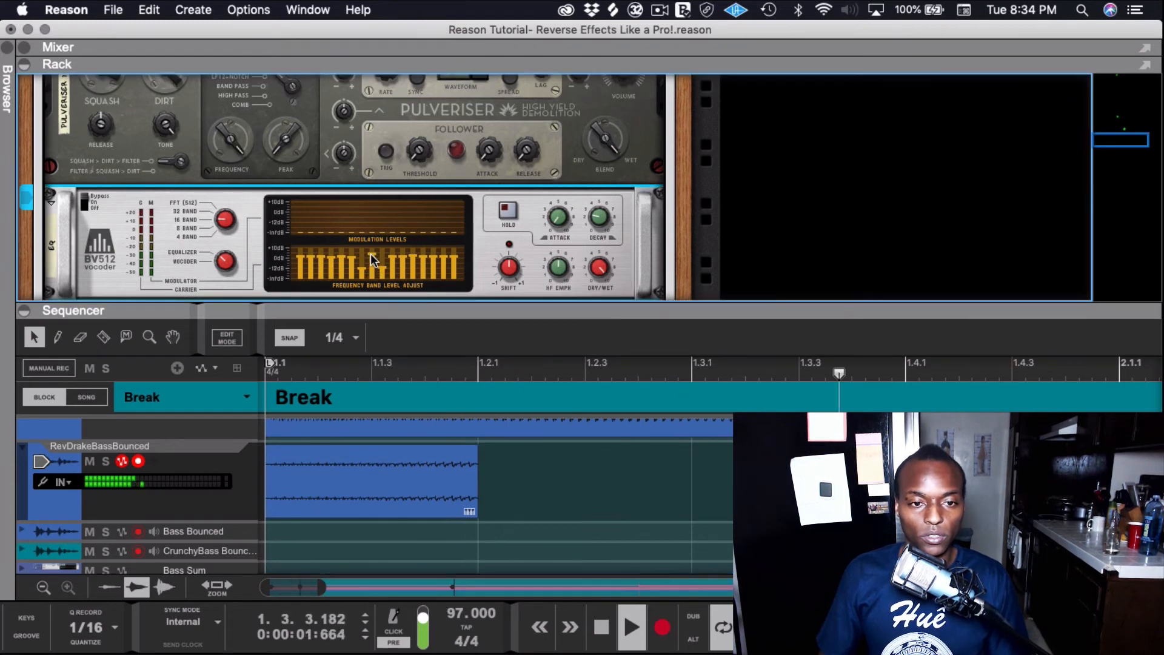
drag(371, 254, 371, 259)
click(382, 259)
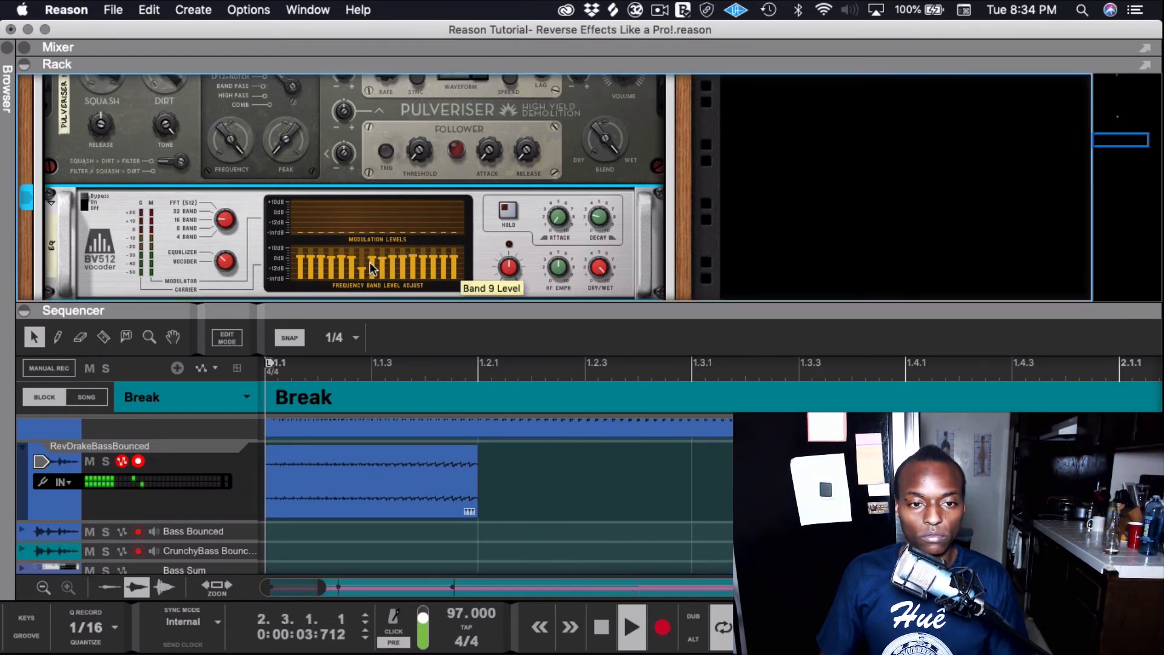
click(362, 257)
click(311, 374)
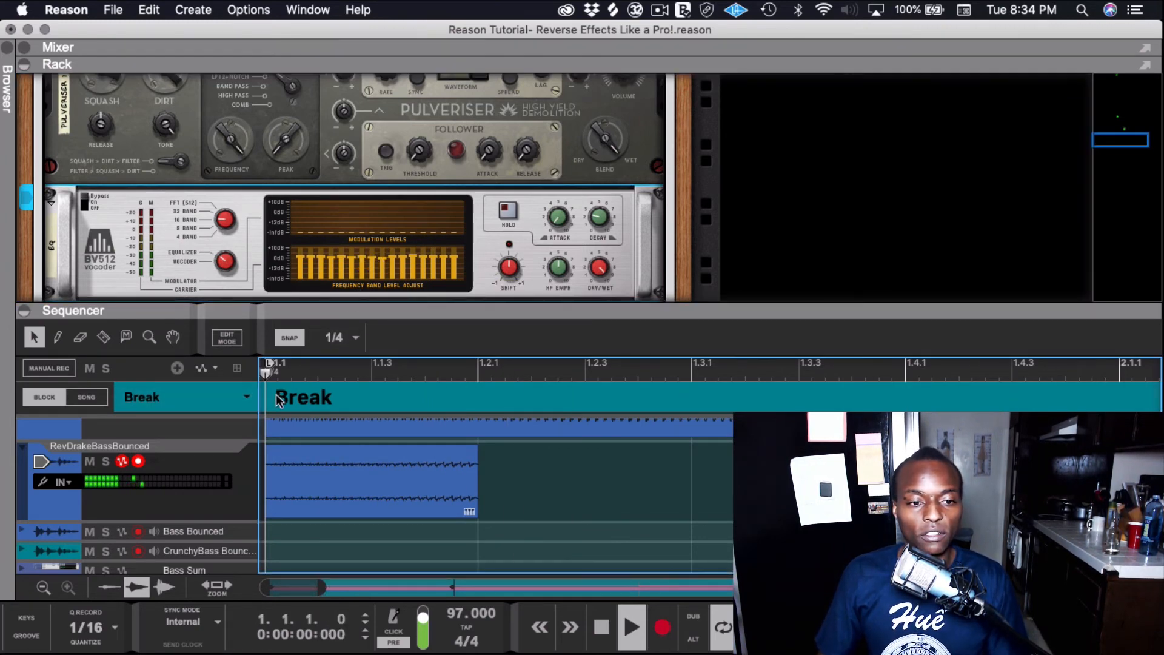
key(space)
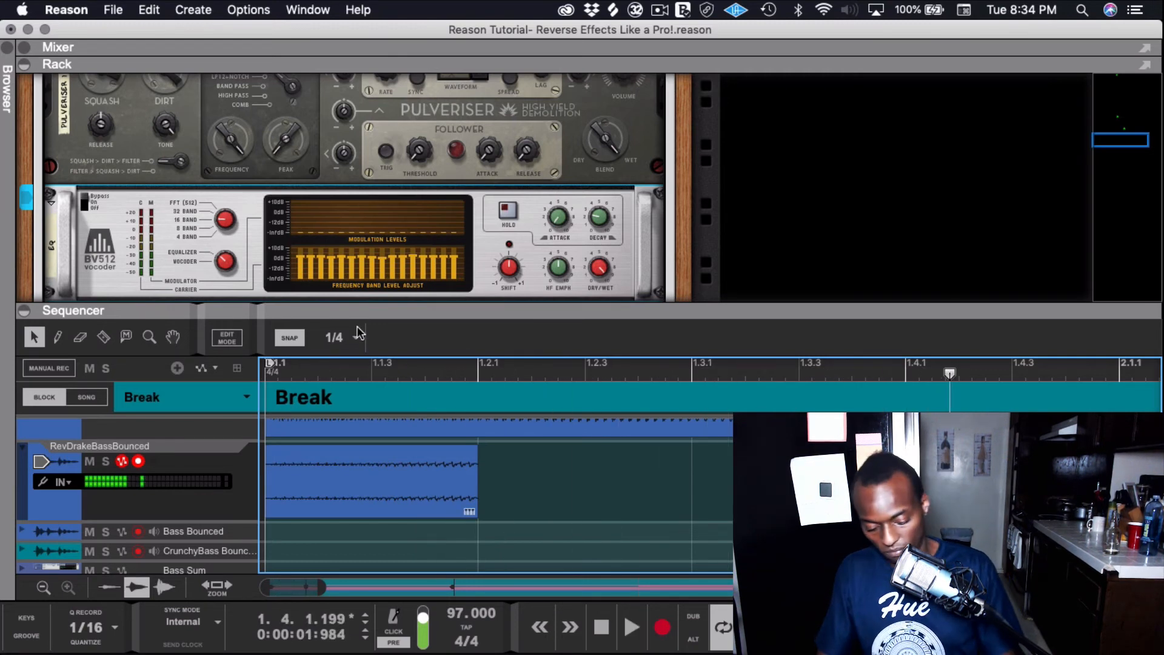
Step: Undo the band level changes made to the BV512 EQ
key(super+z)
key(super+z)
key(super+z)
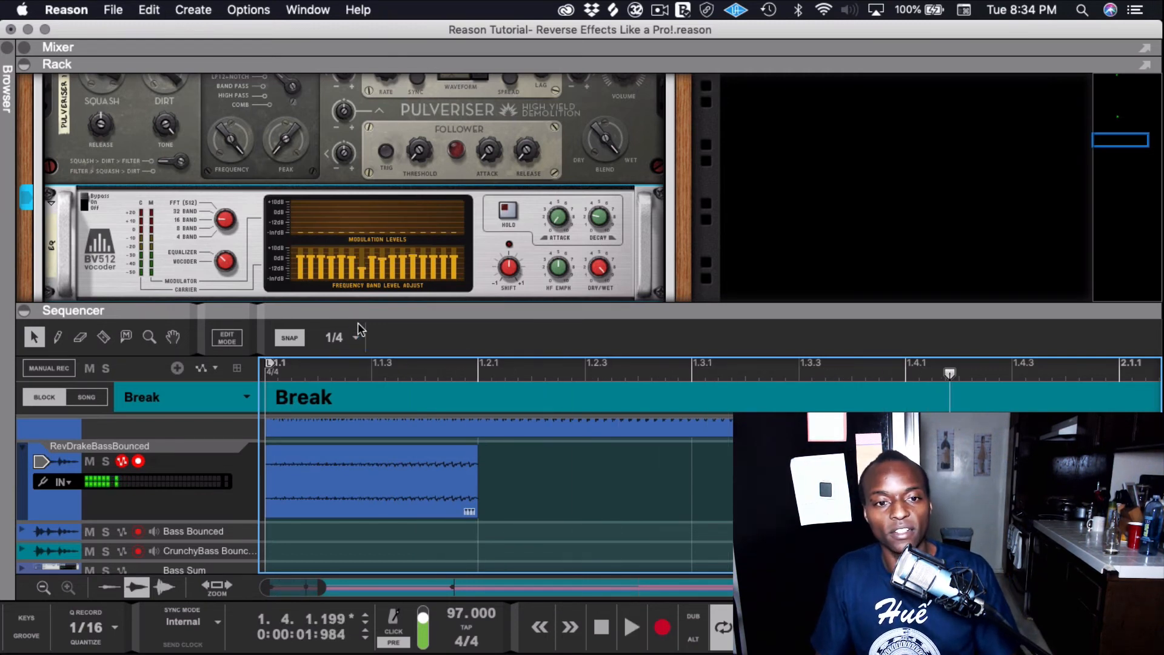
key(super+z)
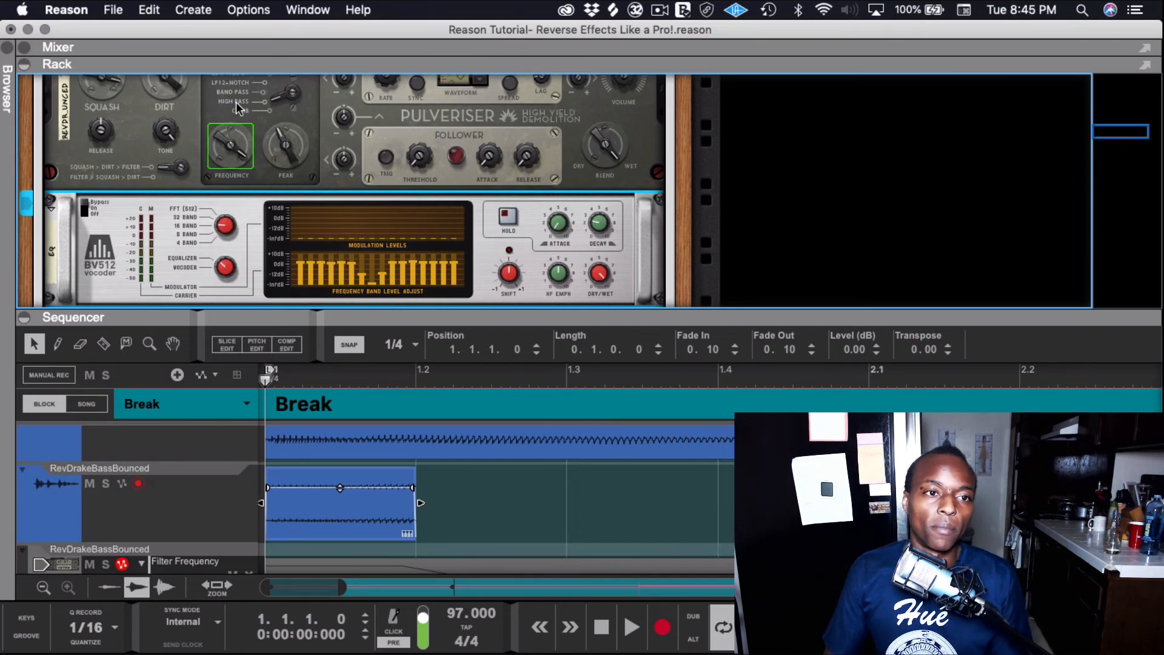
Step: Review the reversed bass track's insert chain, the Pulveriser's automated filter frequency and its automation lane in the sequencer
scroll(257, 203, up, 1)
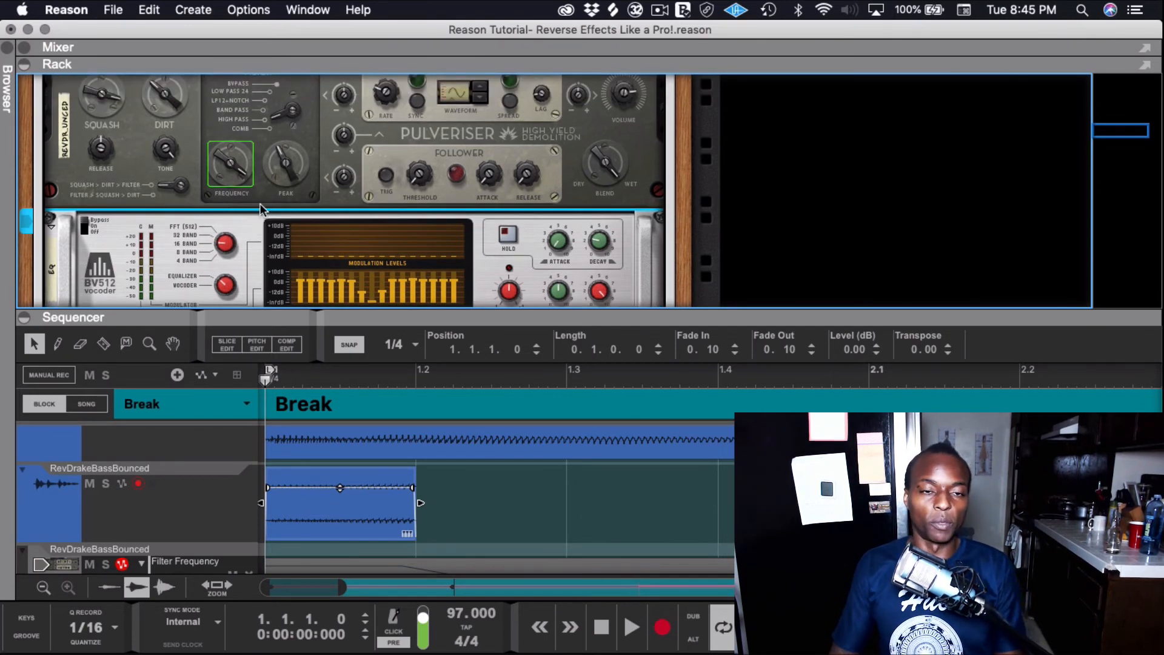
scroll(265, 201, up, 5)
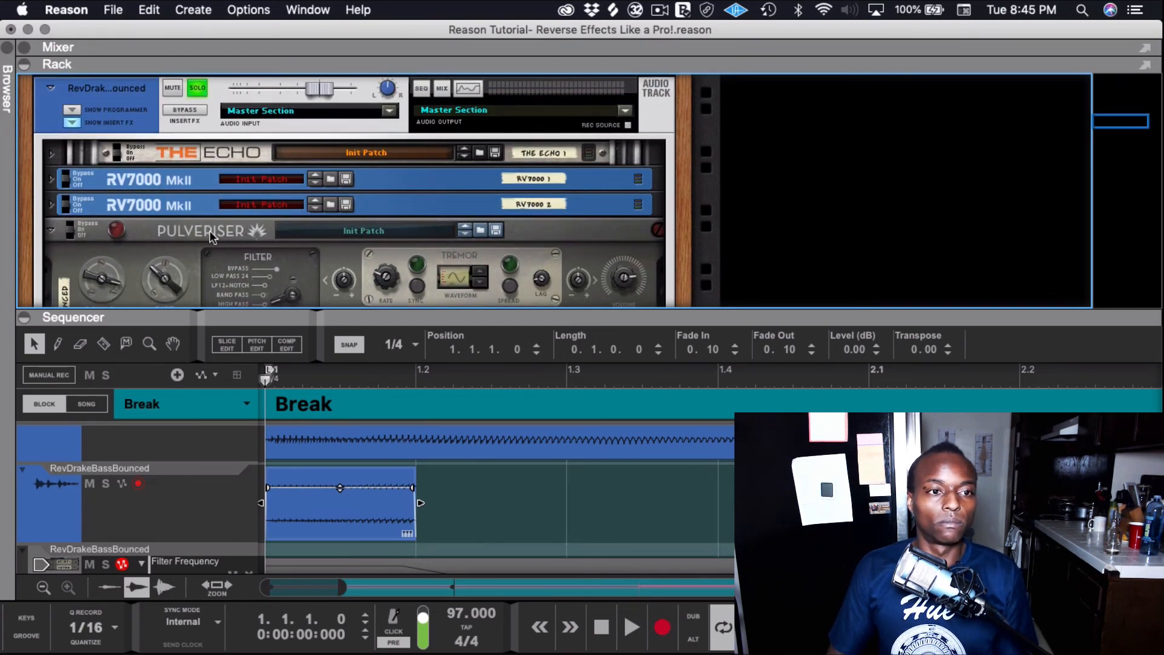
scroll(184, 242, down, 4)
scroll(424, 516, down, 3)
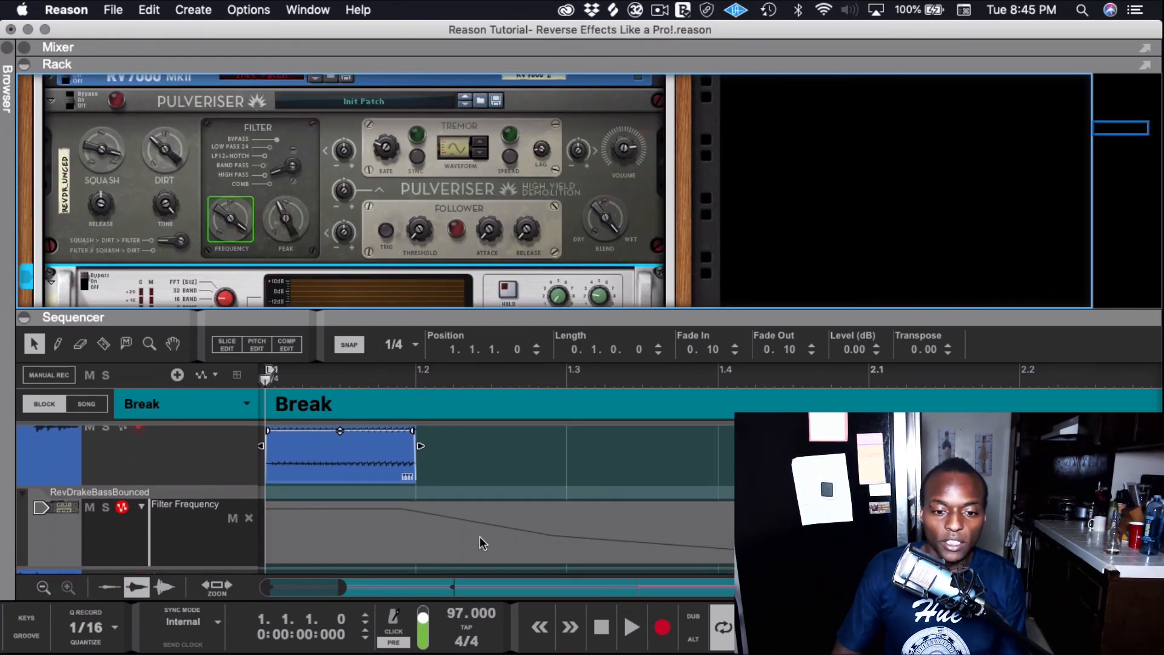
Step: Play the Break block from its start to watch the Pulveriser's filter frequency follow its automation, and return the playhead to the start
key(space)
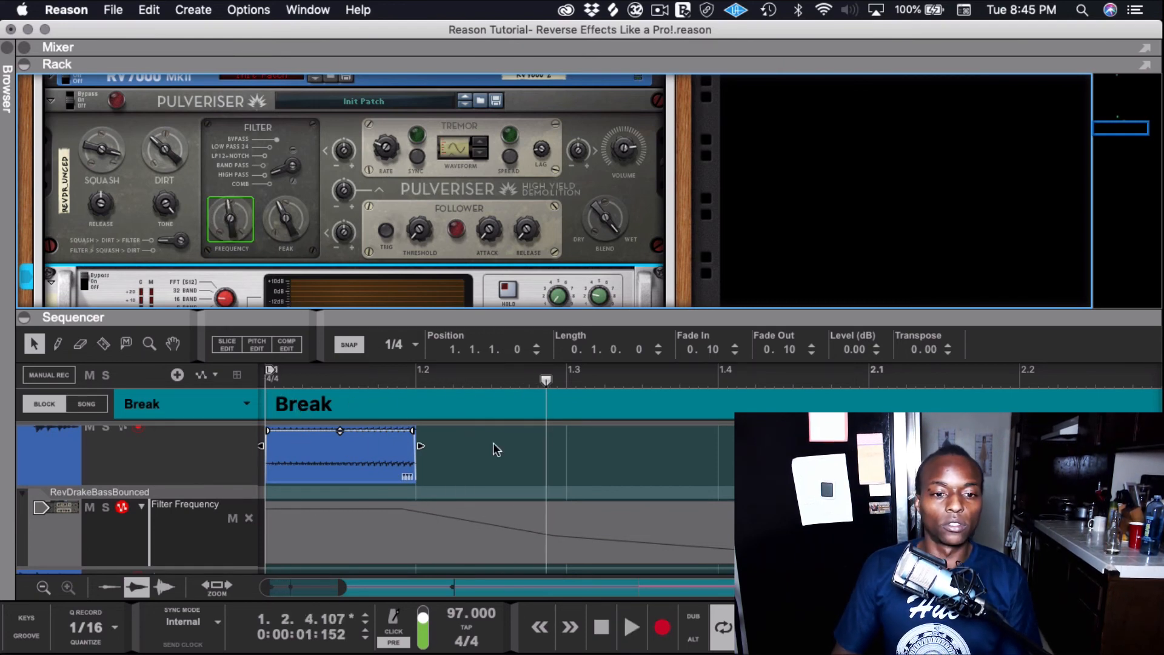
drag(547, 381, 278, 394)
scroll(377, 489, up, 5)
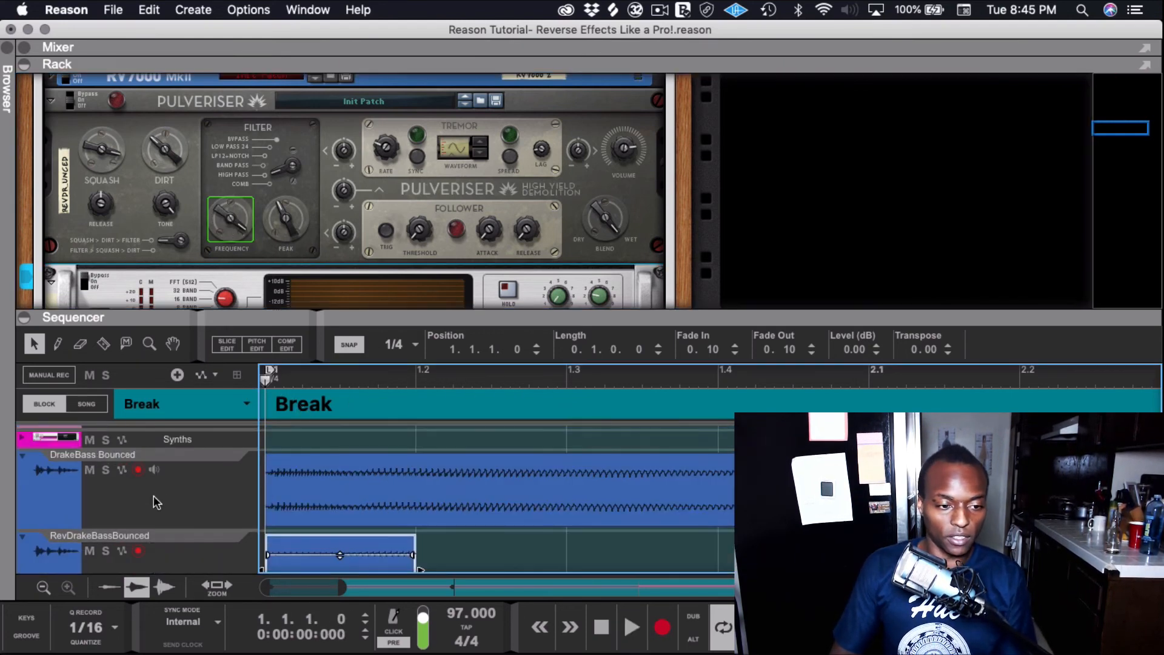
Step: Maximize the sequencer and play the reversed bass with its filter automation from the start of the Break block, resetting the playhead
key(F6)
drag(286, 150, 250, 148)
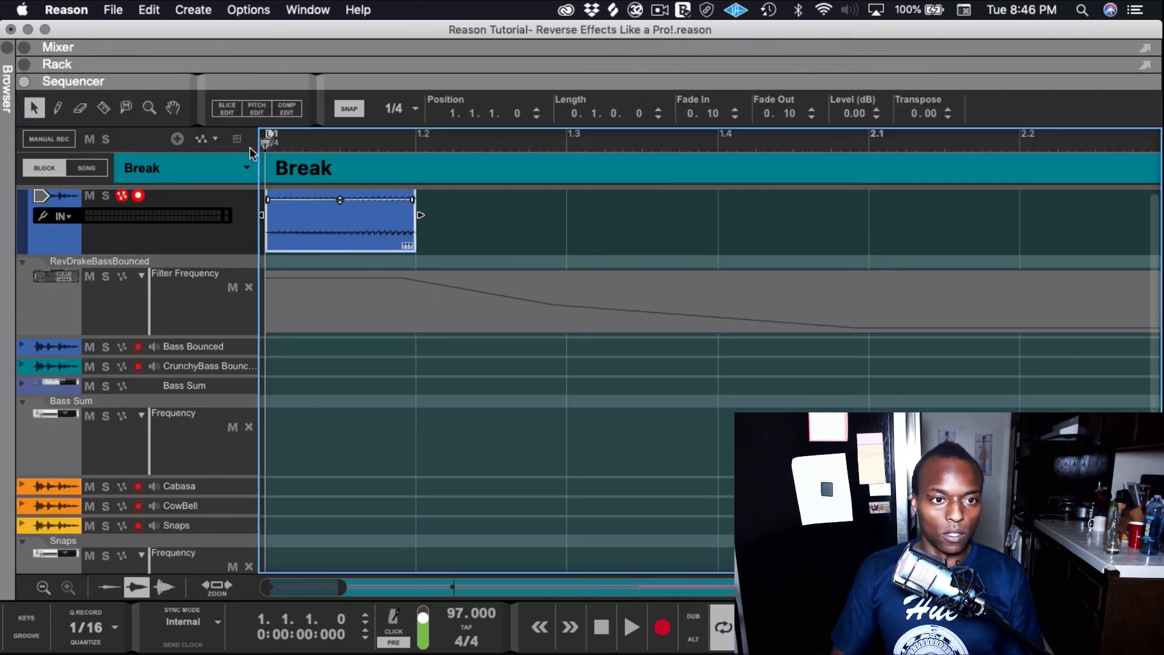
key(space)
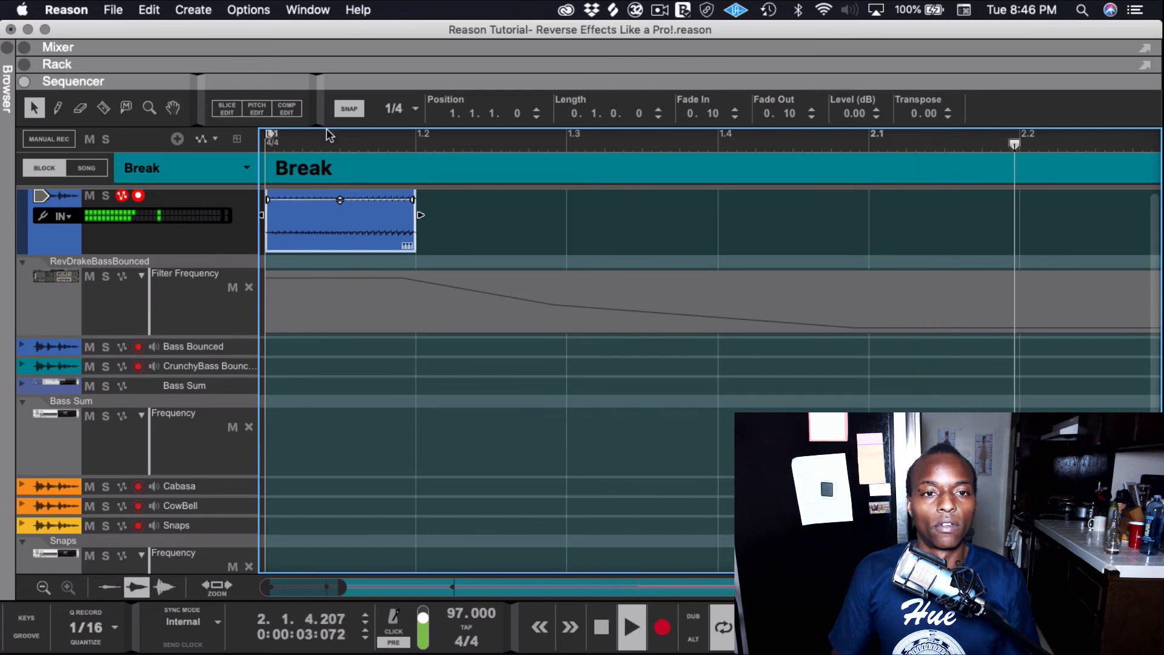
key(space)
drag(338, 151, 224, 147)
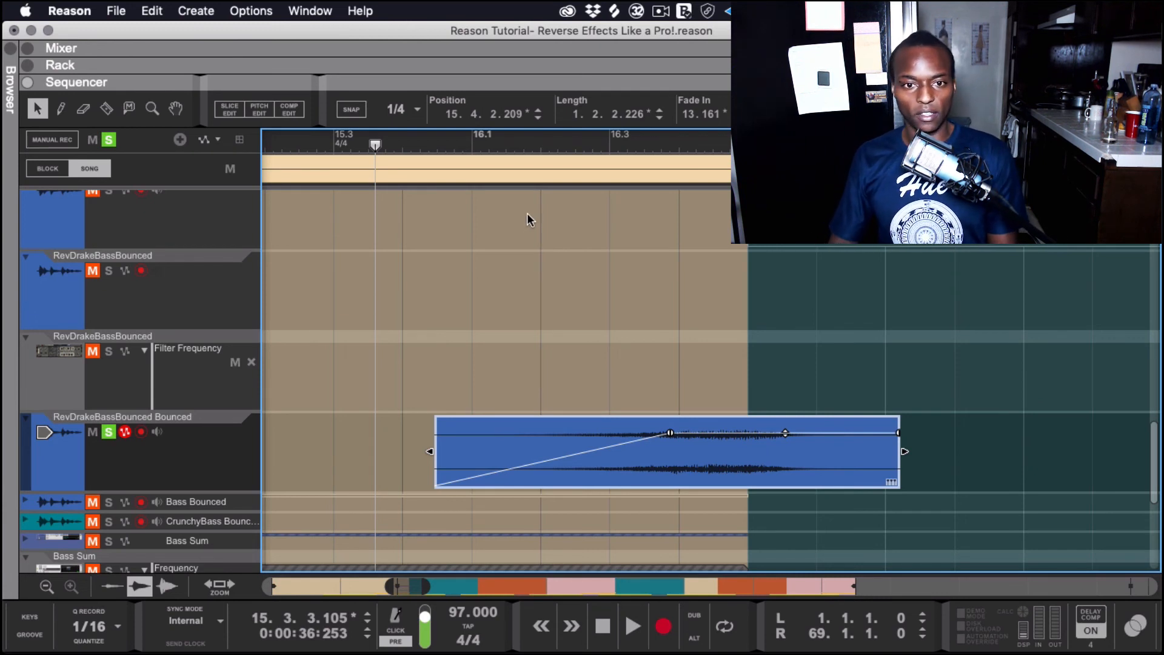
Step: Audition the soloed RevDrakeBassBounced Bounced clip from about bar 15.3 of the song, and unsolo its track to hear it in the full mix
key(space)
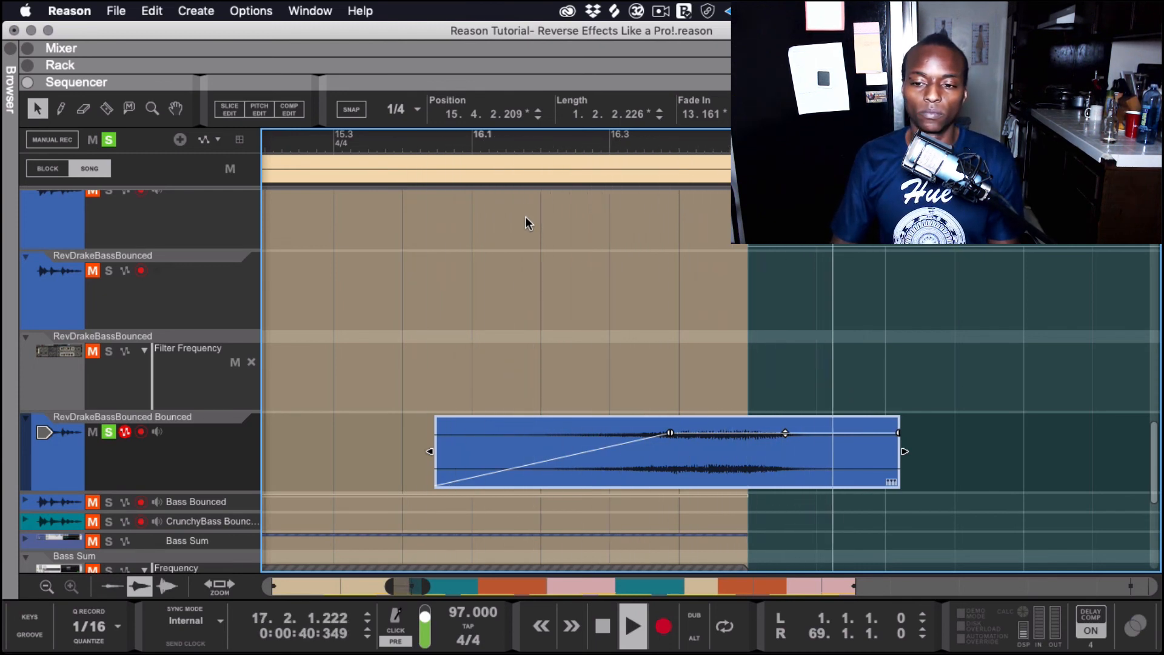
key(space)
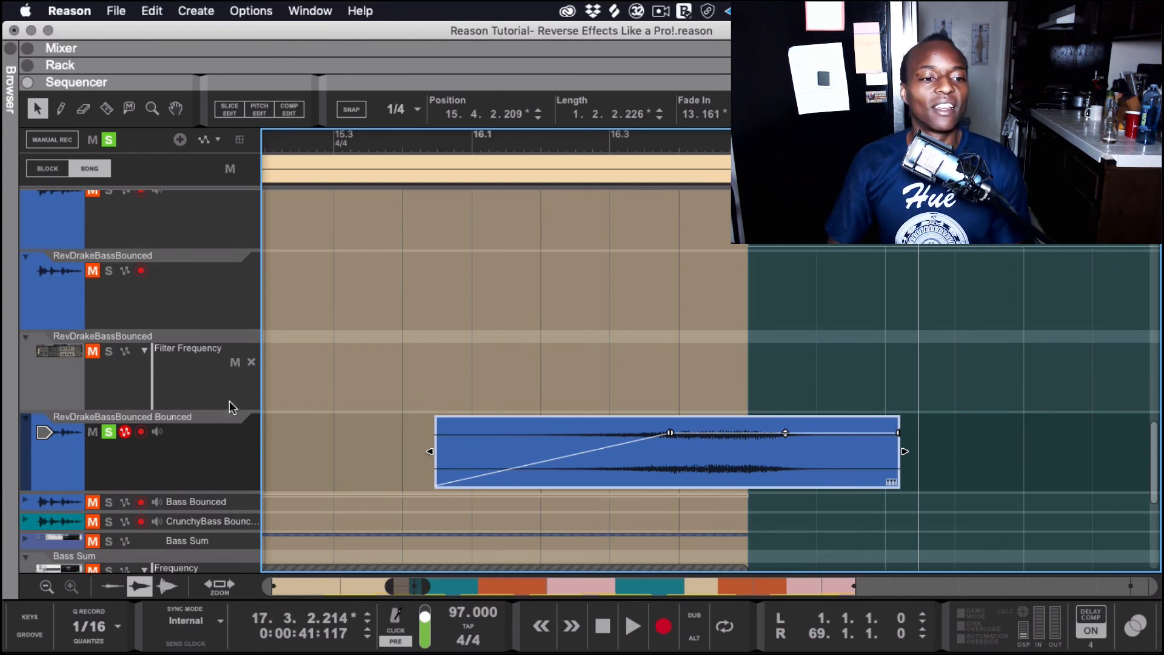
click(108, 432)
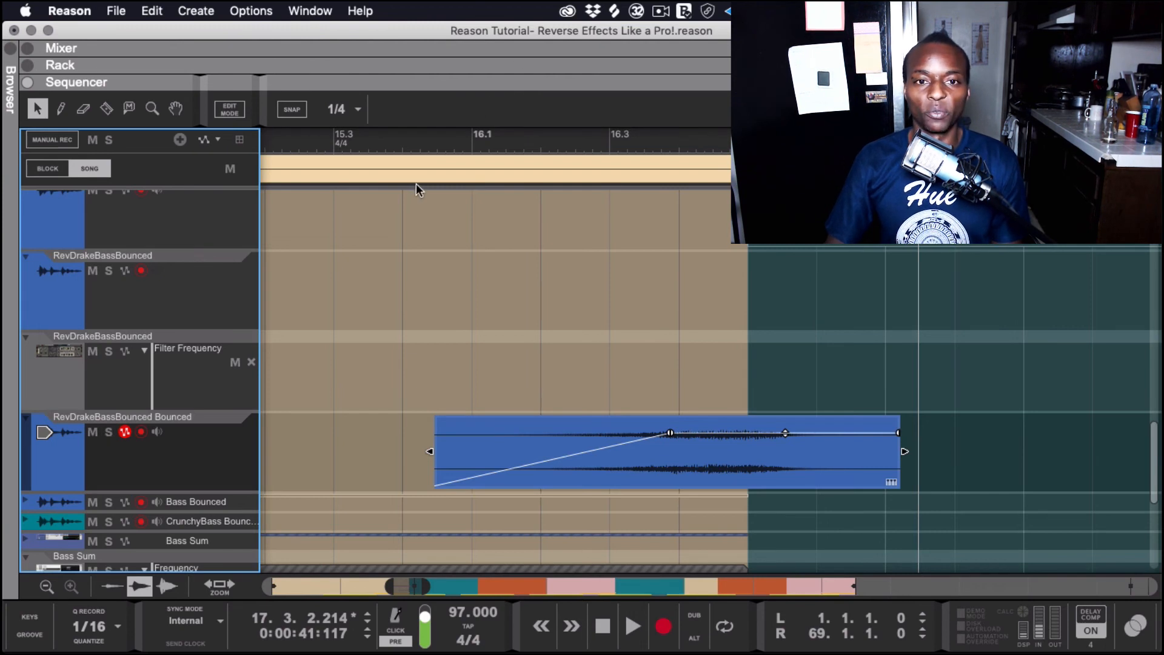
click(372, 145)
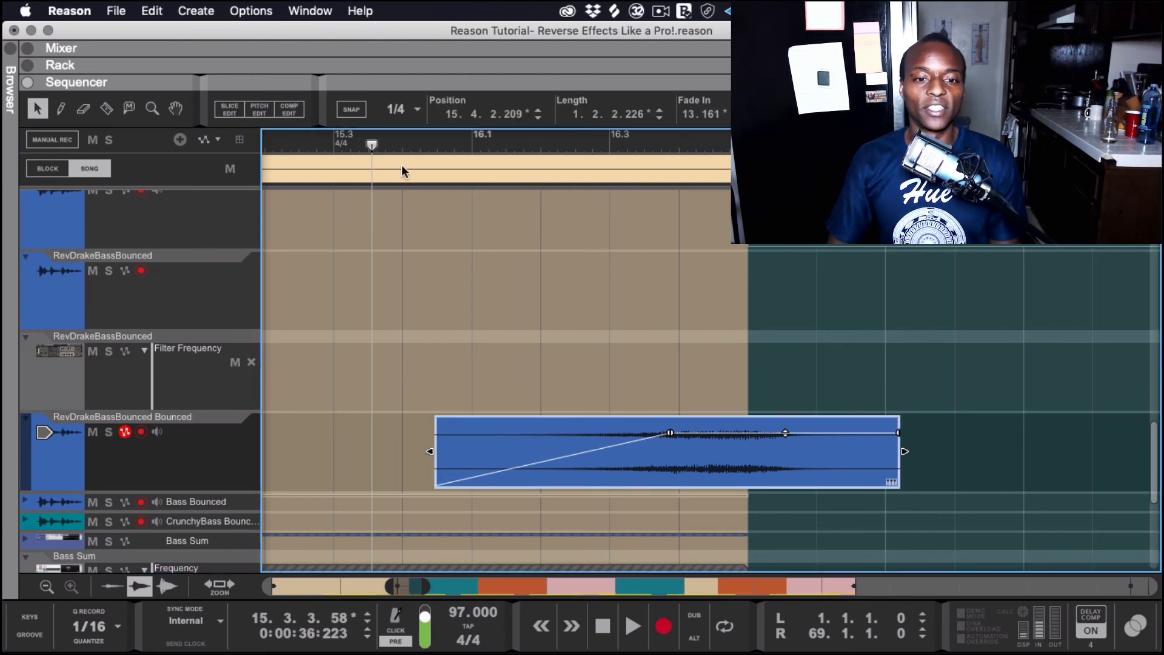
key(space)
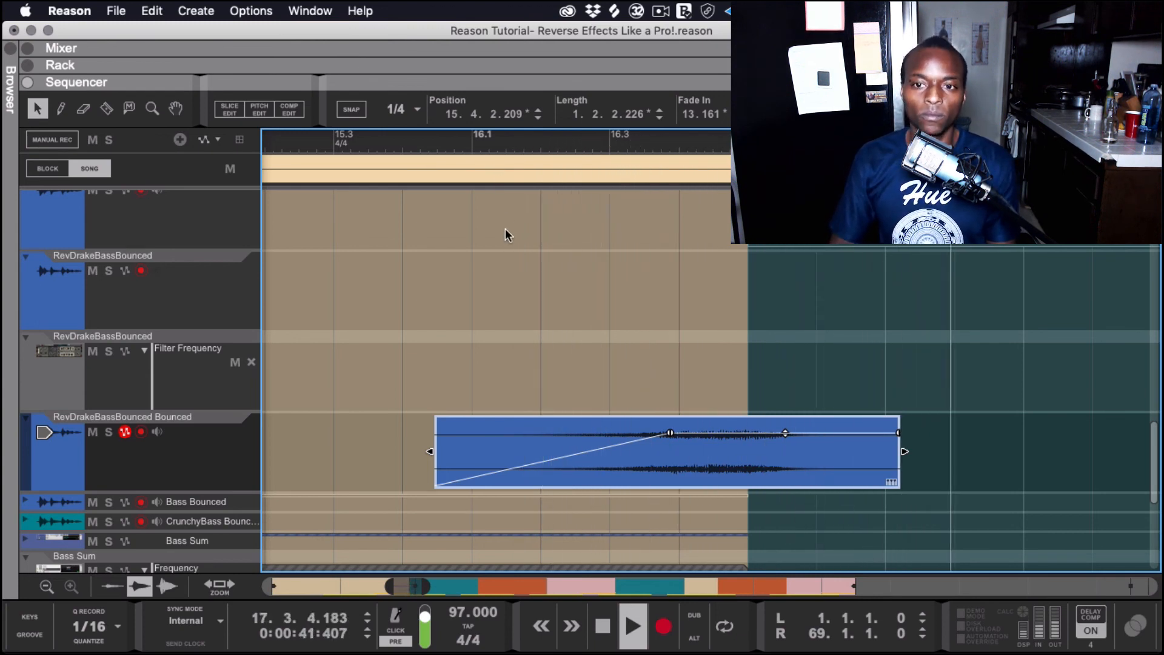
key(space)
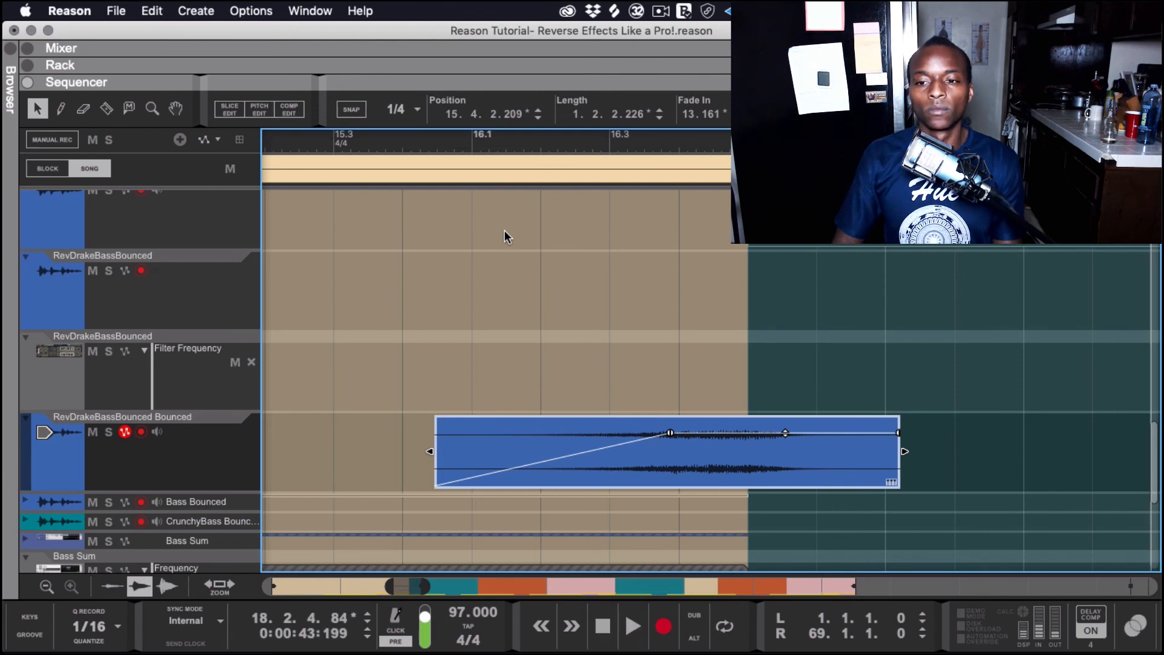